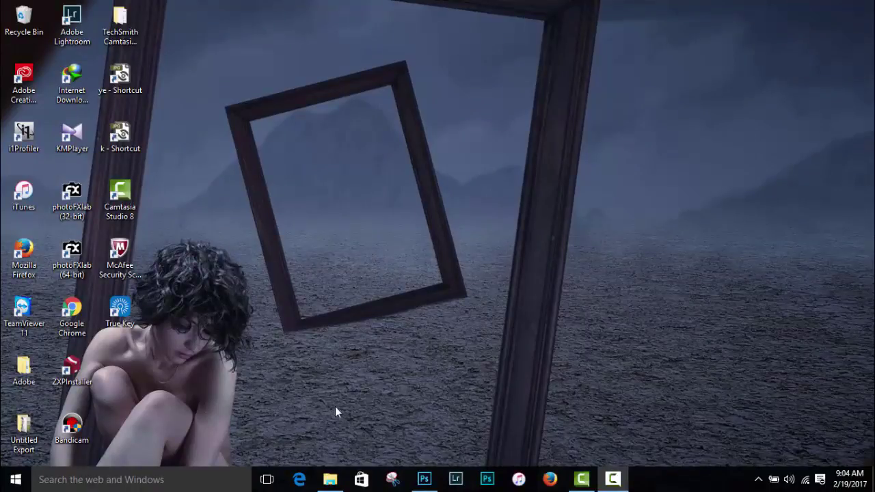
# Step: Open D:\Luphi\DCIM\189D7100 in File Explorer and scroll to the DSC_0876 photos
pyautogui.click(330, 479)
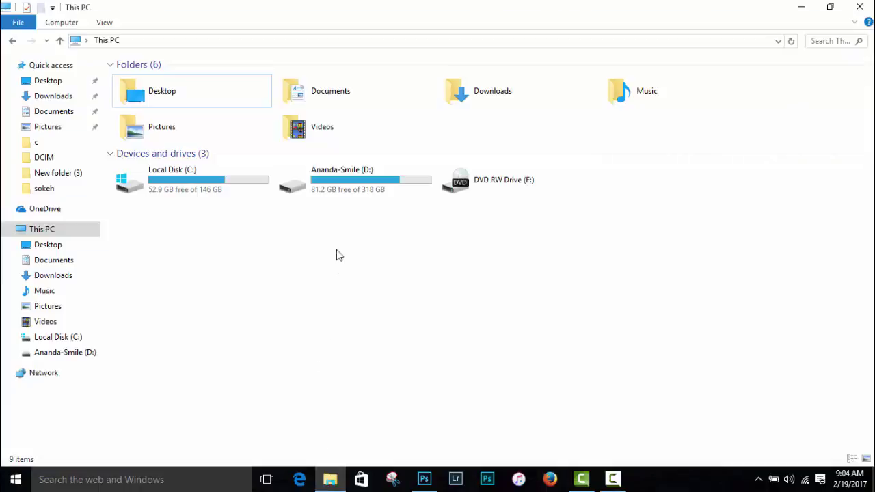
pyautogui.doubleClick(346, 172)
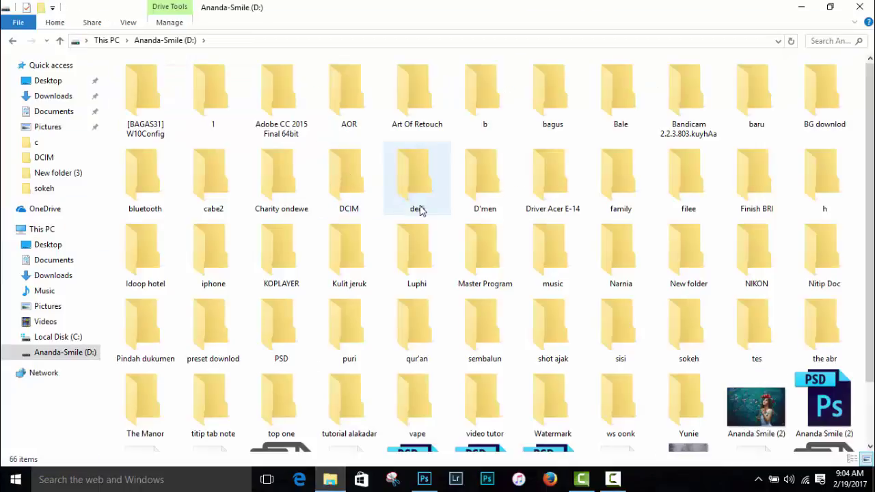
pyautogui.doubleClick(414, 253)
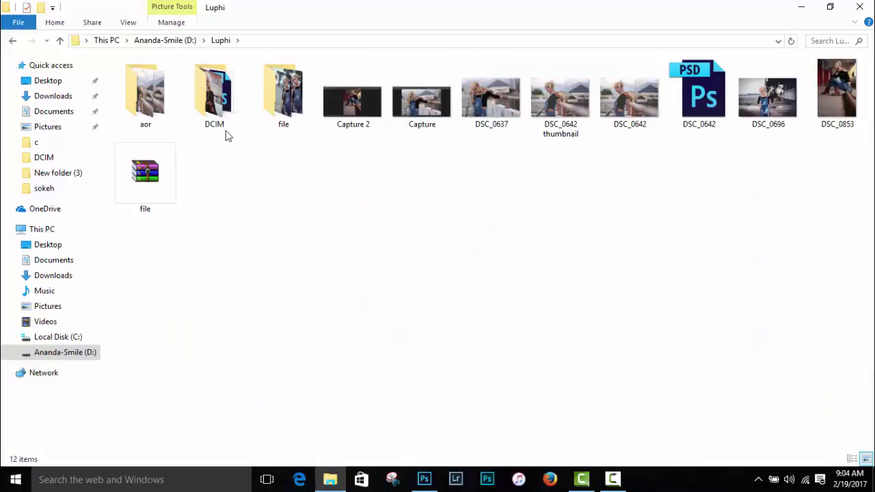
pyautogui.doubleClick(212, 108)
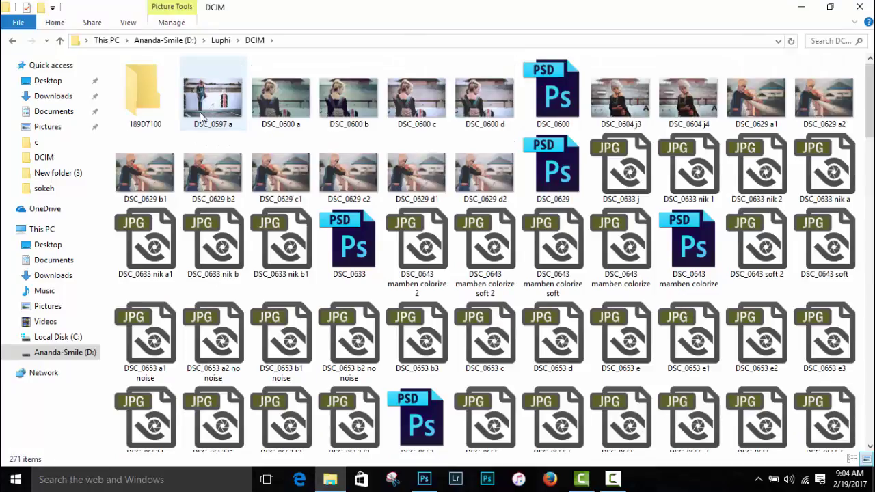
pyautogui.doubleClick(152, 102)
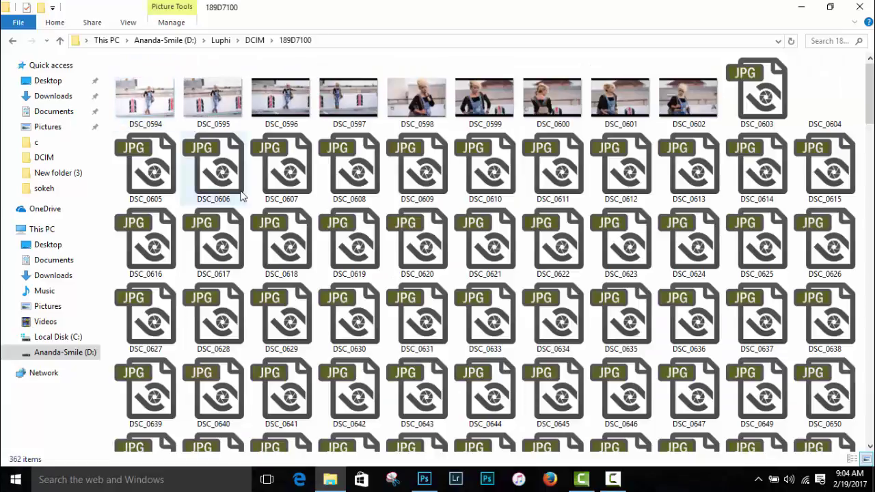
pyautogui.scroll(-5, 314, 243)
pyautogui.scroll(-10, 318, 245)
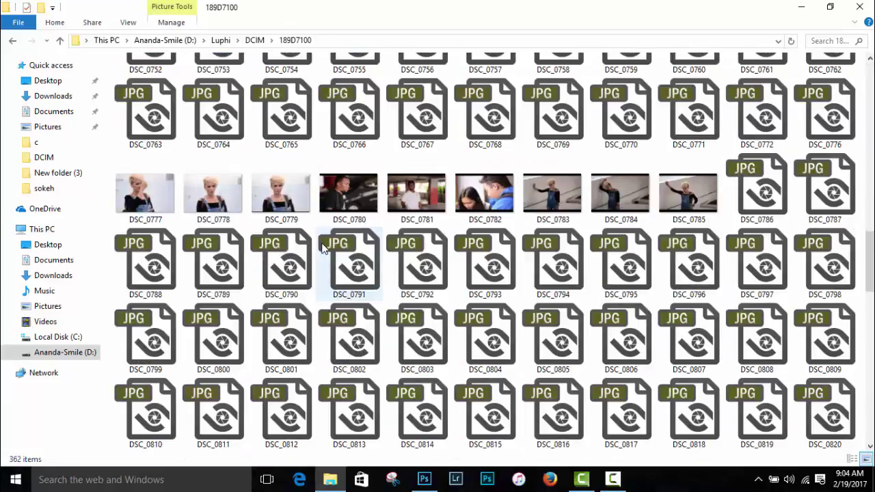
pyautogui.scroll(-6, 322, 248)
pyautogui.scroll(-8, 323, 247)
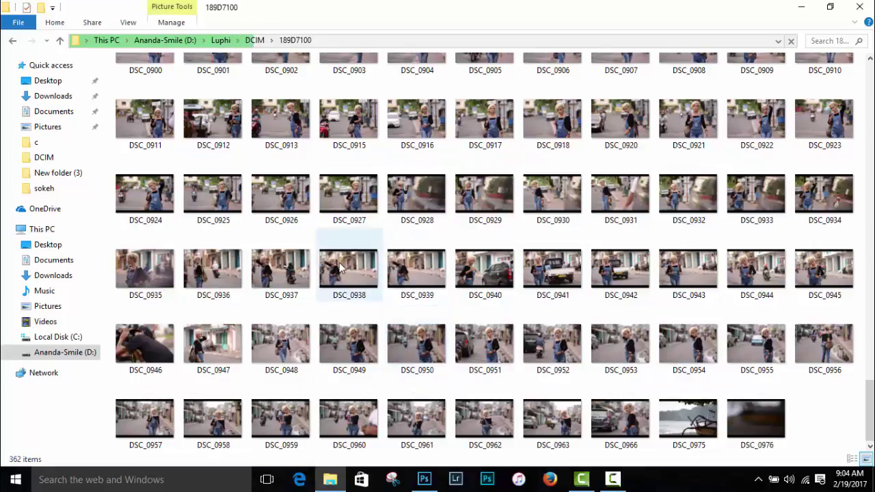
pyautogui.scroll(3, 324, 263)
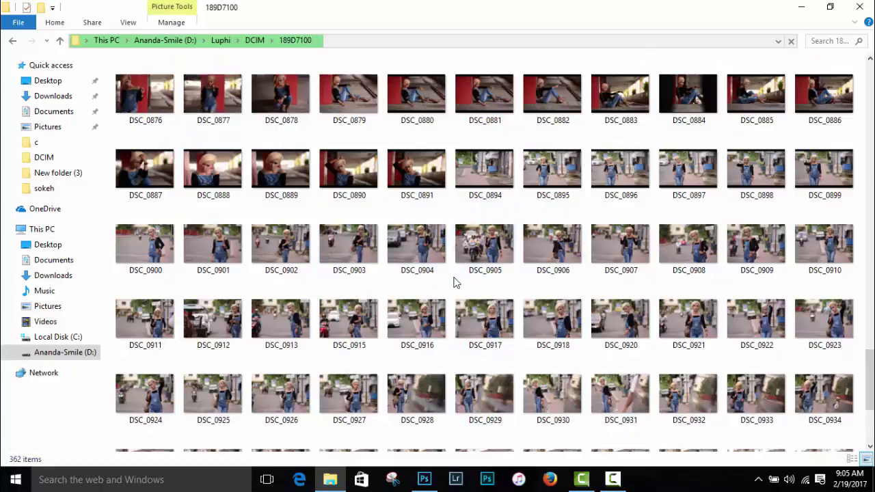
pyautogui.moveTo(484, 57)
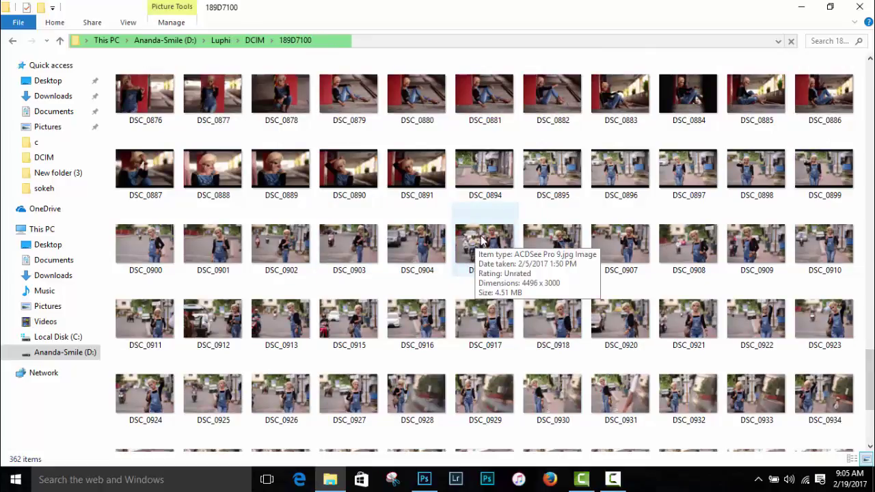
# Step: View DSC_0905 in ACDSee Pro 9 and page forward through the following photos
pyautogui.rightClick(482, 240)
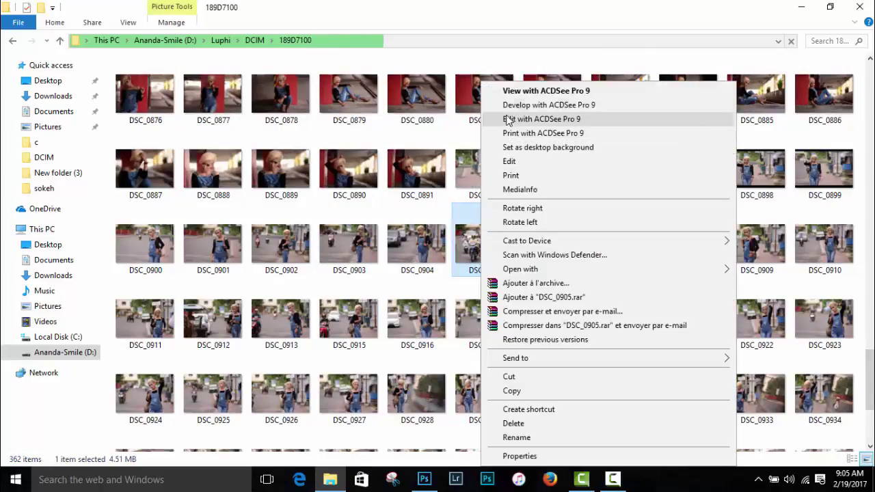
pyautogui.click(513, 90)
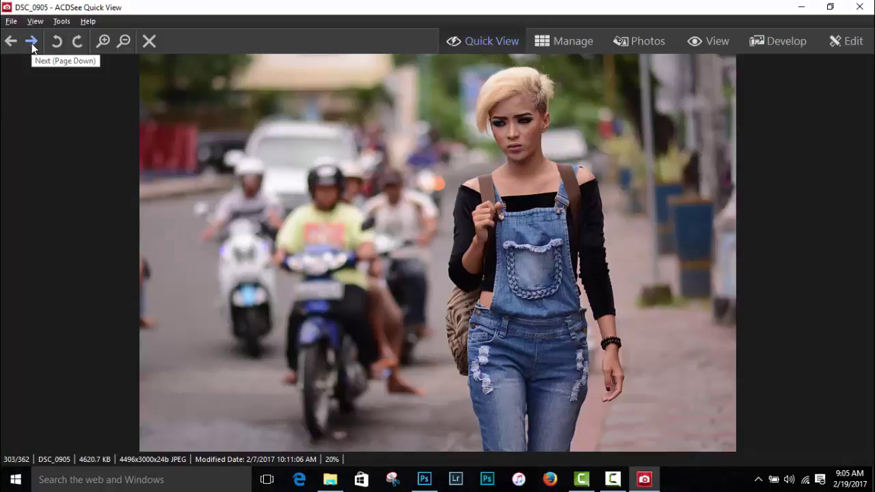
pyautogui.click(32, 43)
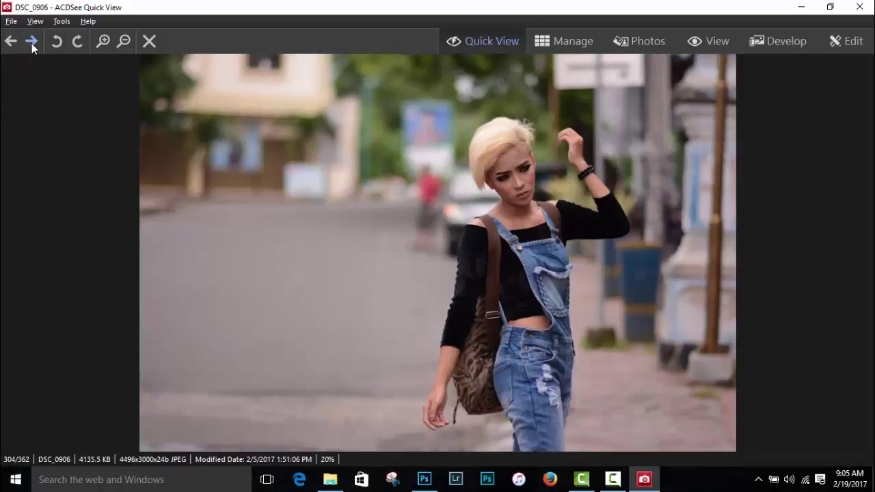
pyautogui.click(31, 43)
pyautogui.click(31, 43)
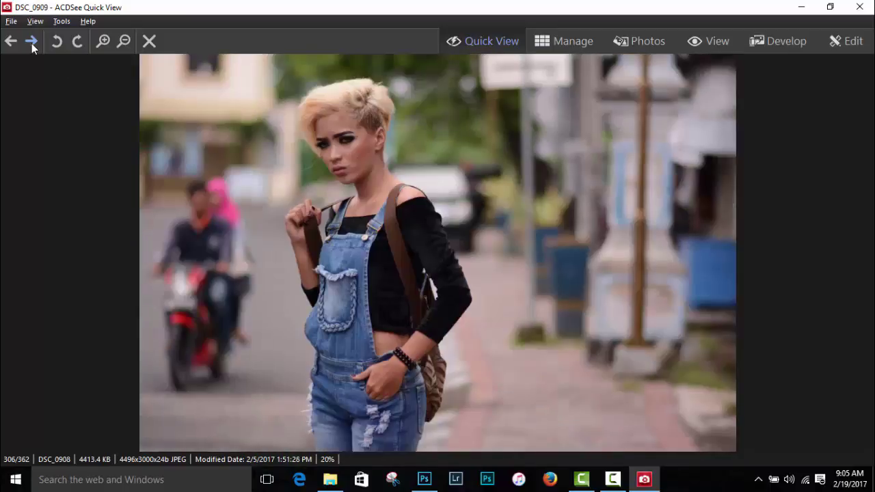
pyautogui.click(31, 44)
pyautogui.click(31, 43)
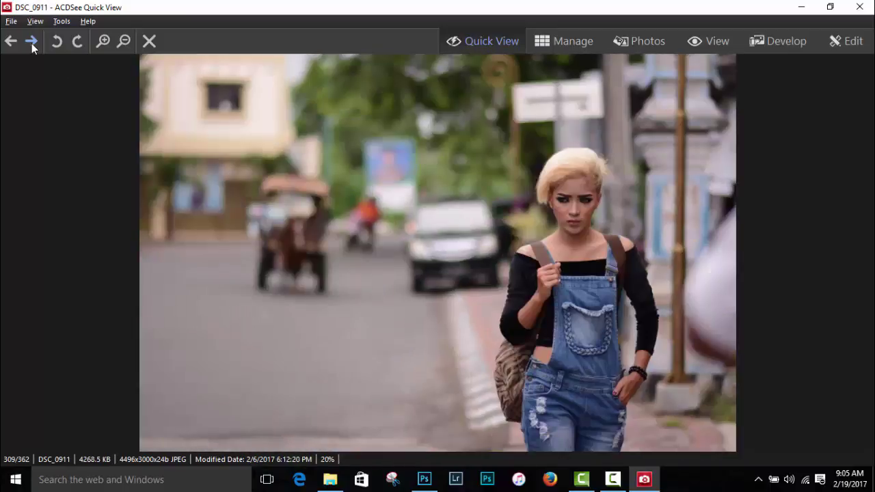
pyautogui.click(31, 43)
pyautogui.click(32, 43)
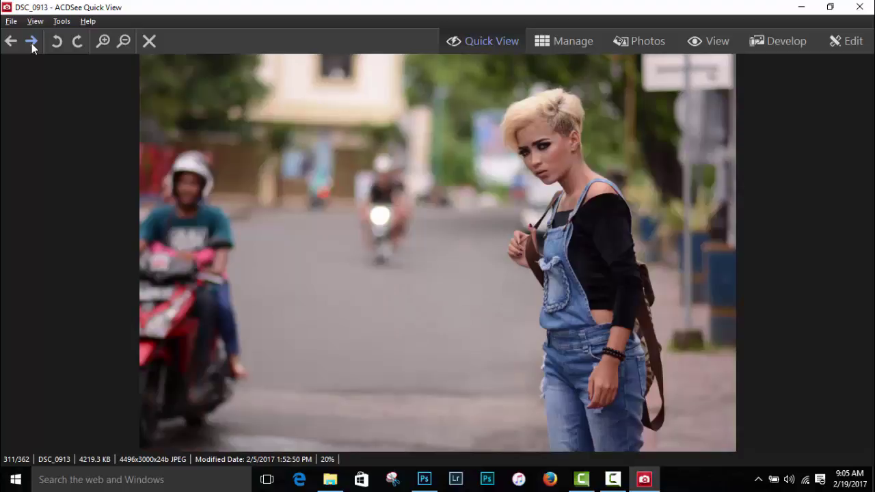
pyautogui.click(31, 43)
pyautogui.click(31, 43)
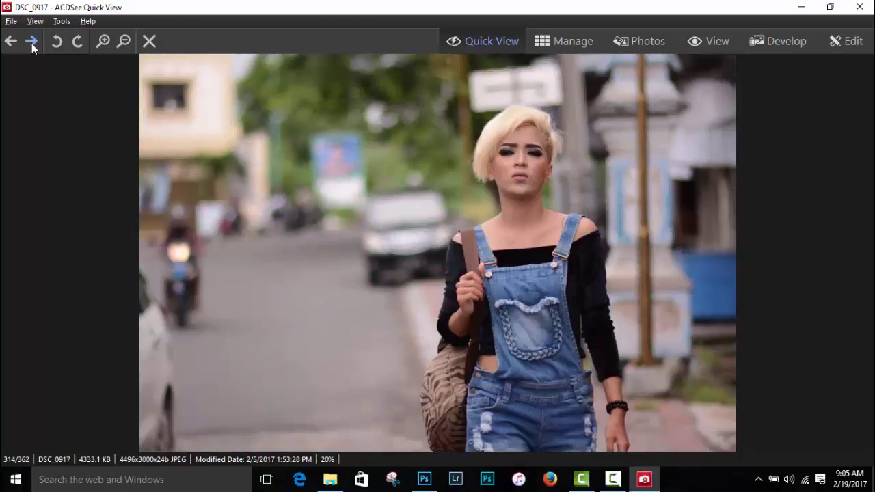
pyautogui.click(32, 43)
pyautogui.click(31, 43)
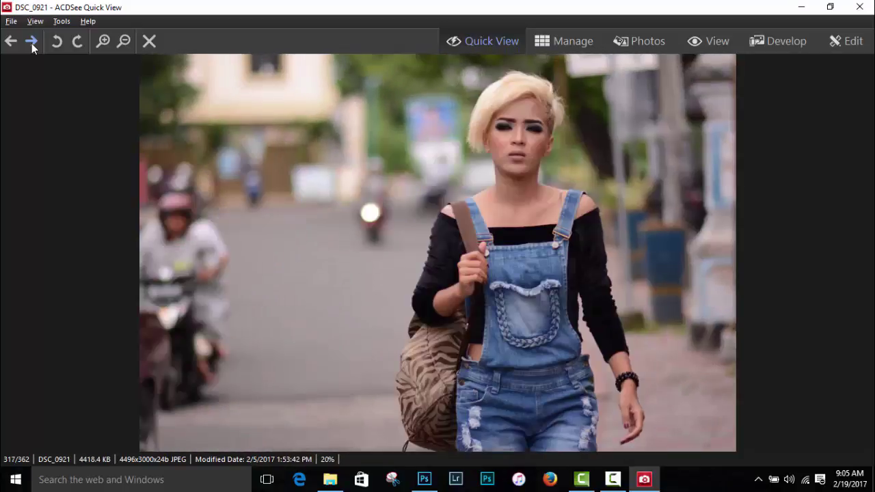
pyautogui.click(31, 43)
pyautogui.click(32, 43)
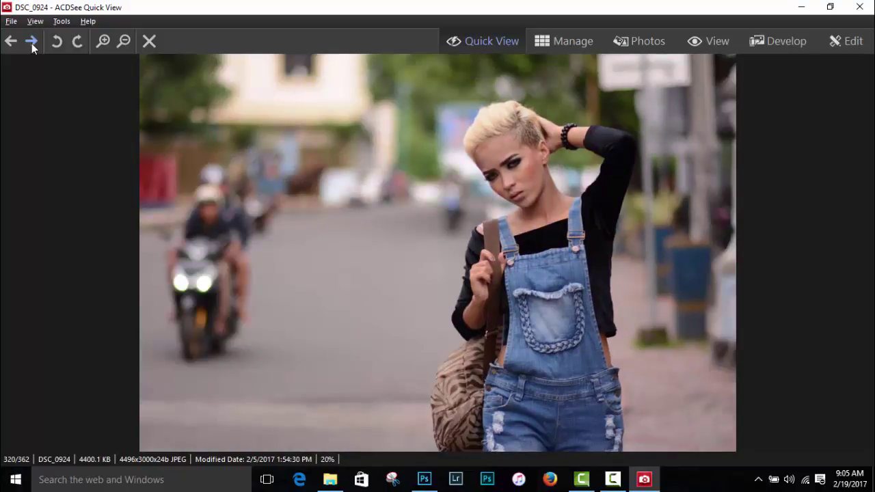
pyautogui.click(31, 43)
pyautogui.click(31, 43)
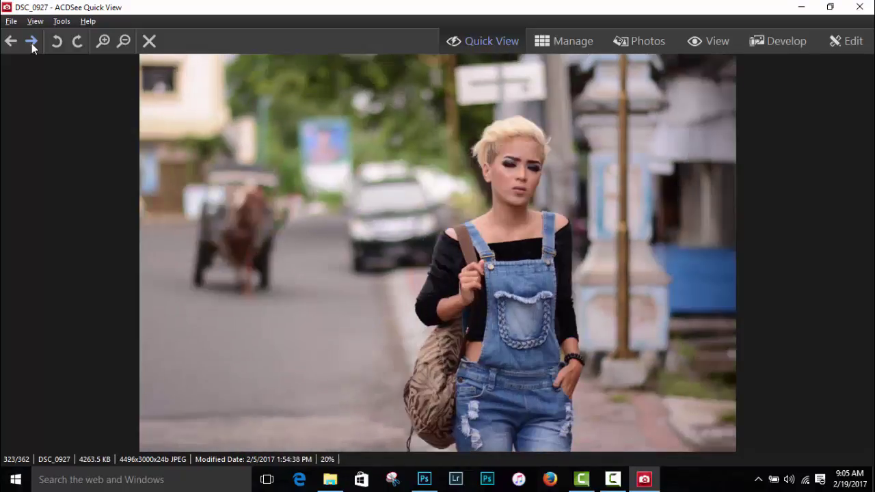
pyautogui.click(32, 43)
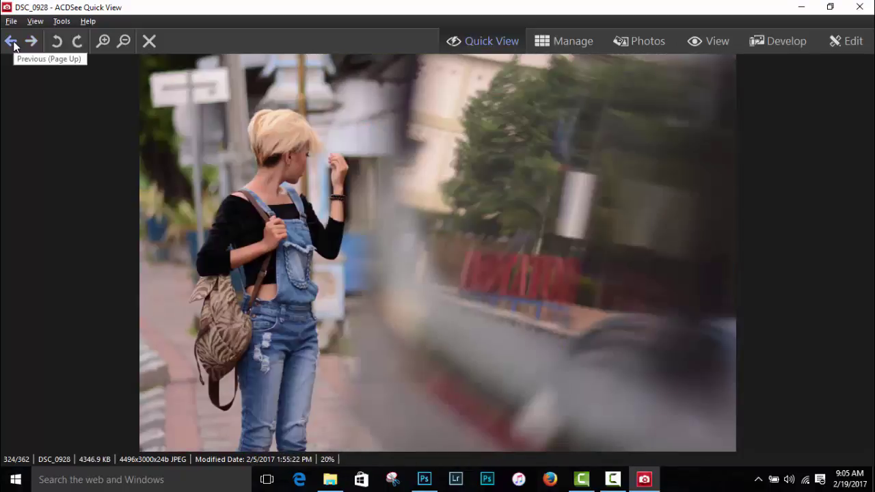
# Step: Go back to DSC_0924, page forward to DSC_0949, and close the viewer
pyautogui.click(11, 43)
pyautogui.click(12, 43)
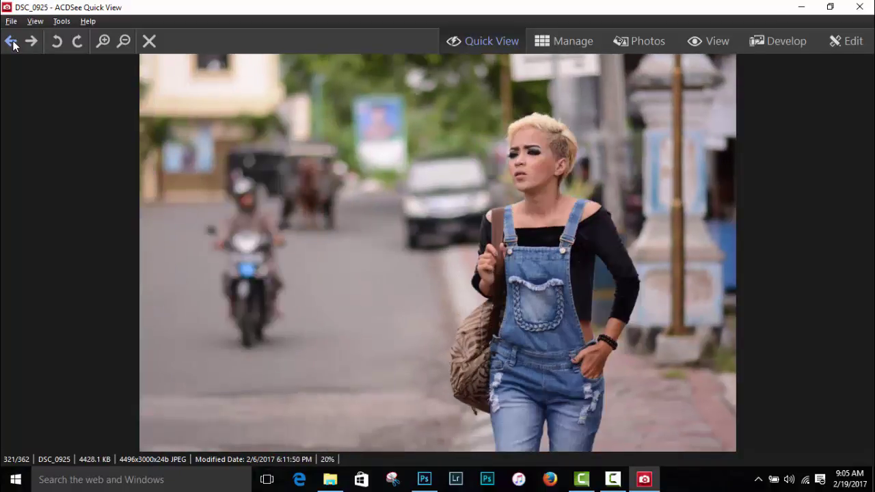
pyautogui.click(11, 43)
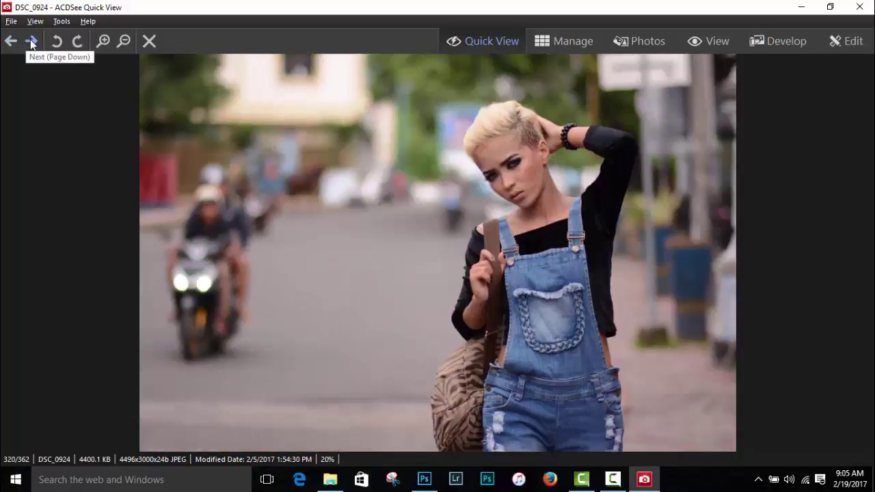
pyautogui.click(31, 42)
pyautogui.click(31, 43)
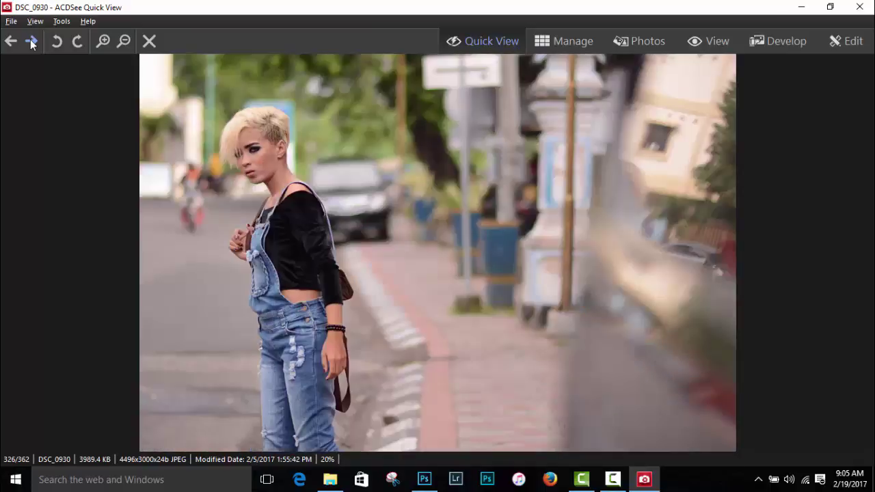
pyautogui.click(30, 42)
pyautogui.click(31, 42)
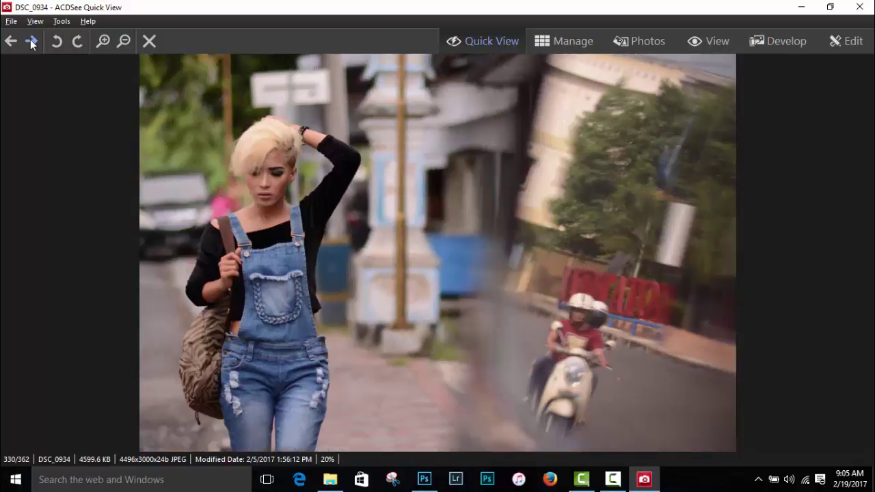
pyautogui.click(31, 43)
pyautogui.click(31, 42)
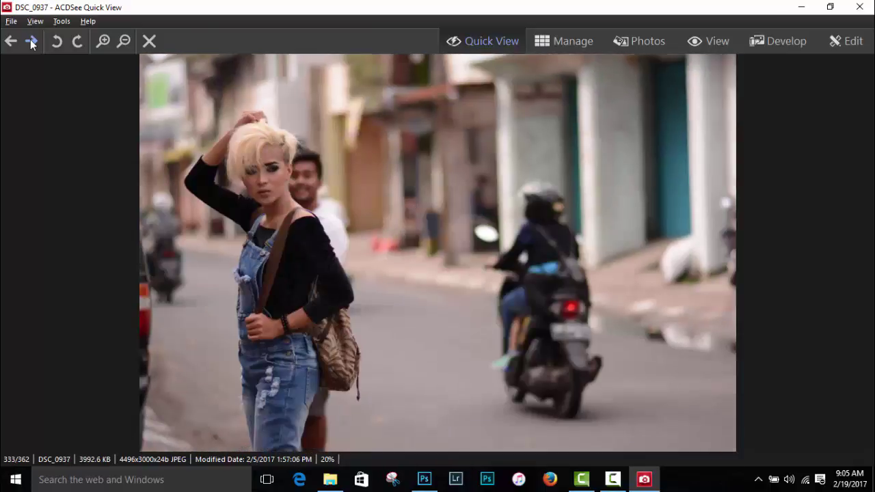
pyautogui.click(31, 43)
pyautogui.click(30, 42)
pyautogui.click(31, 43)
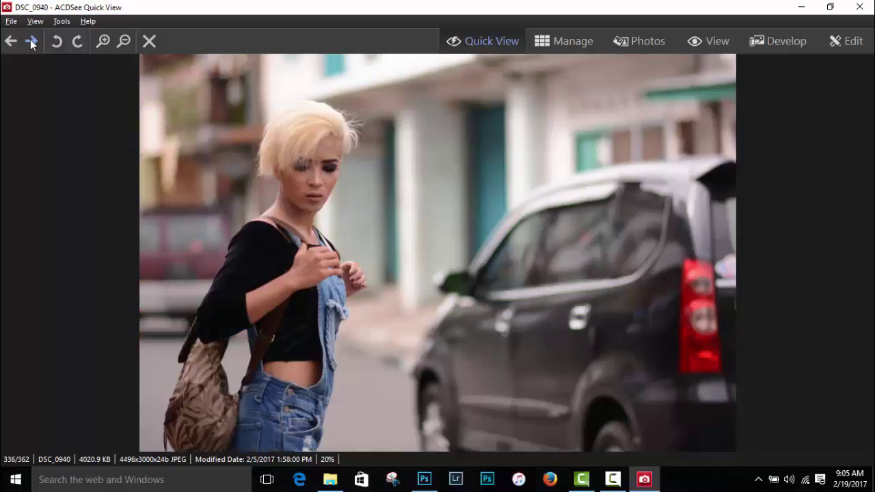
pyautogui.click(31, 42)
pyautogui.click(31, 43)
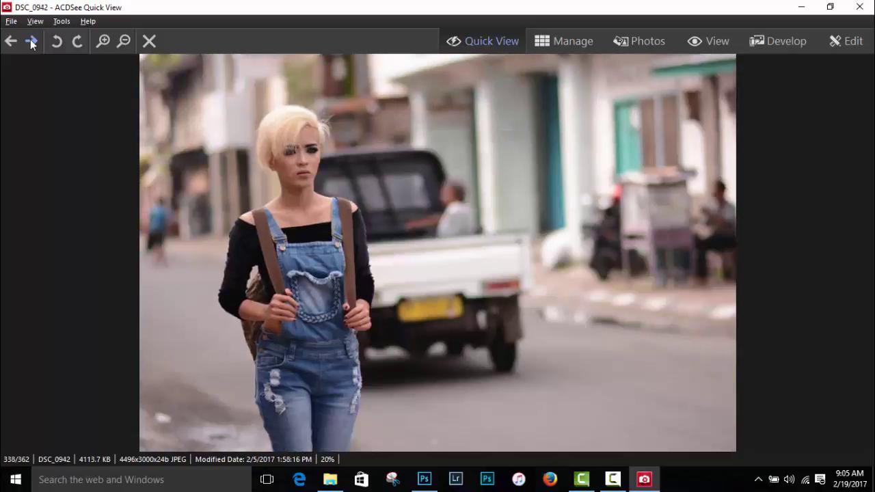
pyautogui.click(31, 42)
pyautogui.click(31, 42)
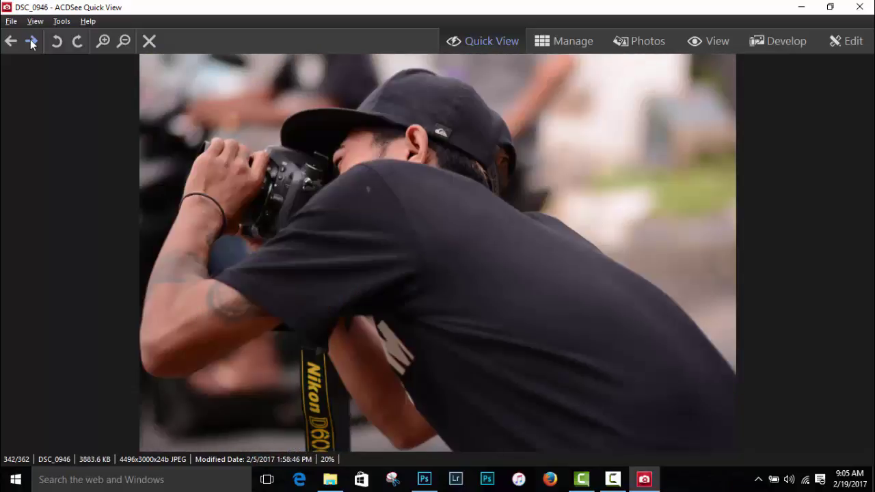
pyautogui.click(31, 43)
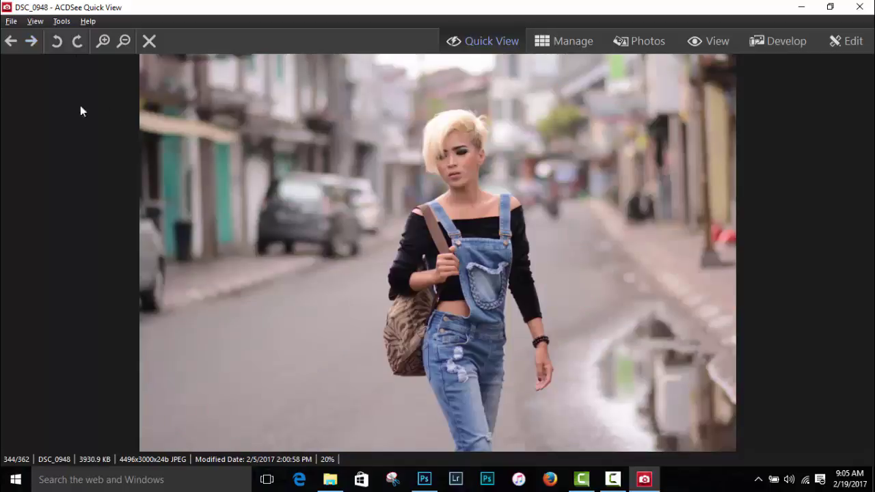
pyautogui.click(30, 43)
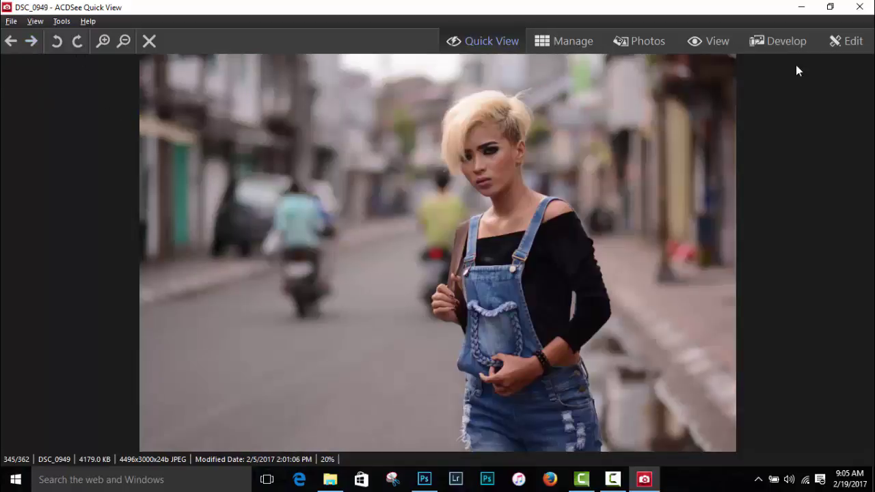
pyautogui.click(859, 7)
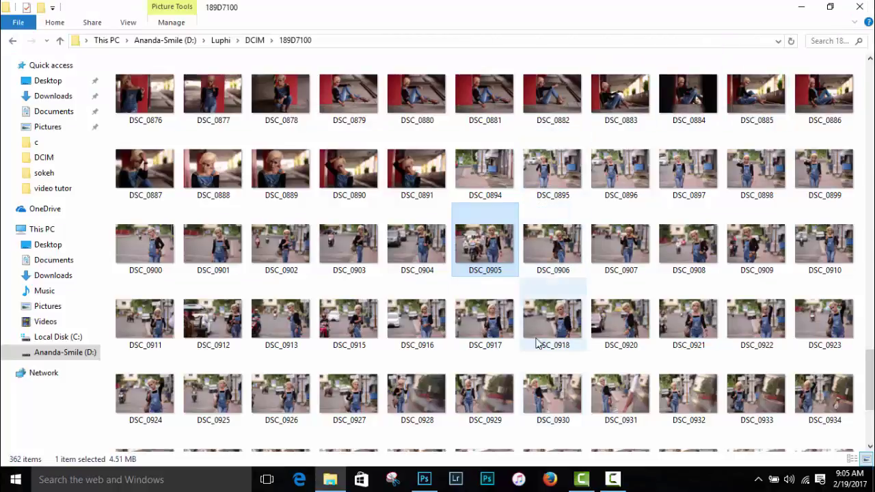
# Step: Drag DSC_0941 from the thumbnail grid onto Photoshop to load it in Camera Raw
pyautogui.scroll(-2, 536, 343)
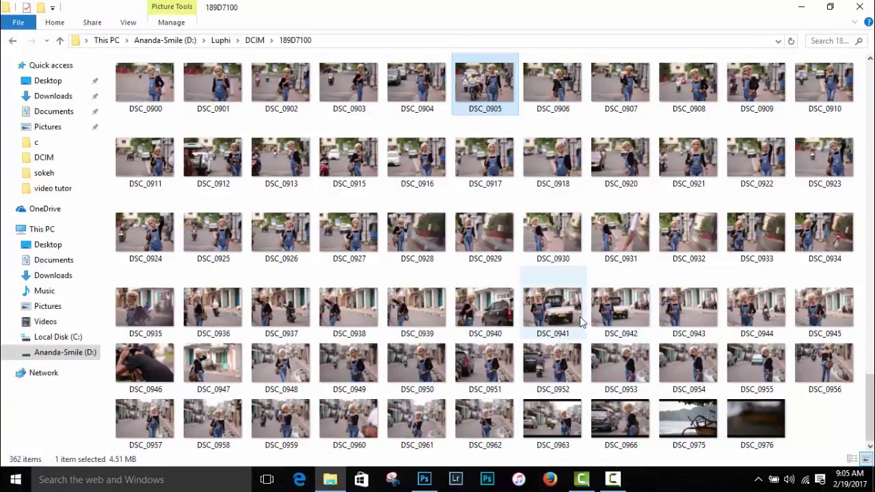
pyautogui.moveTo(580, 322)
pyautogui.mouseDown()
pyautogui.moveTo(392, 459)
pyautogui.moveTo(422, 433)
pyautogui.mouseUp()
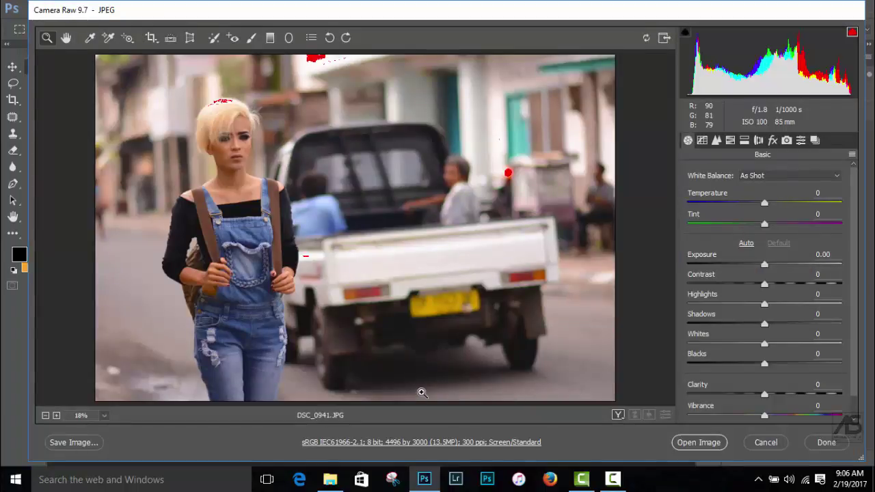
# Step: Open DSC_0941.JPG with default Camera Raw settings as a single Background-layer document
pyautogui.click(701, 444)
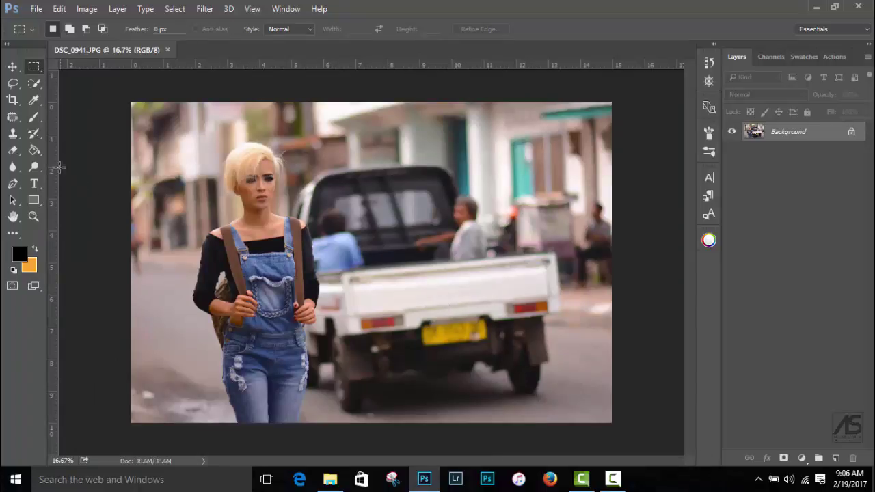
# Step: Duplicate the photo to Layer 1, rotating it 4.34° and scaling it to 129.63%
pyautogui.click(12, 66)
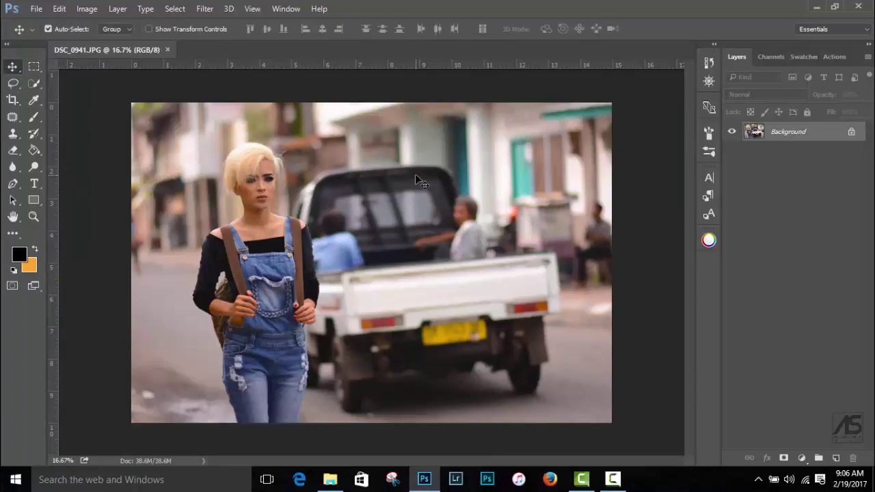
pyautogui.press('ctrl')
pyautogui.hotkey('ctrl', 'j')
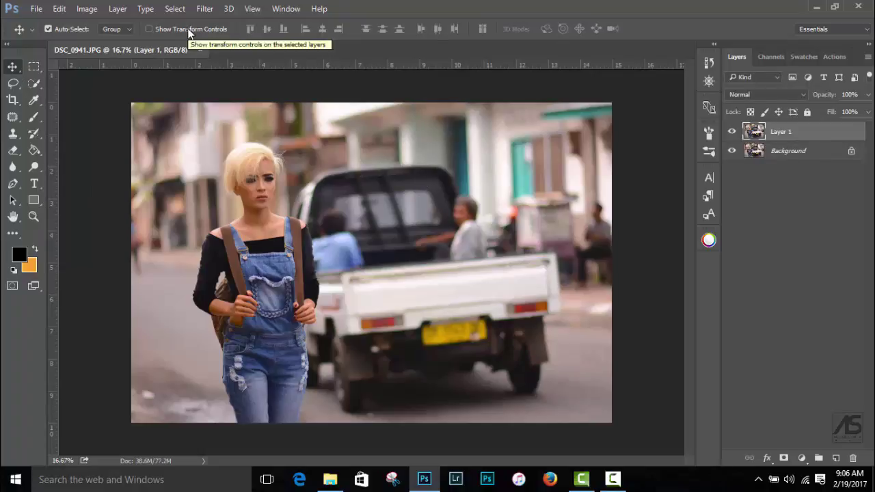
pyautogui.click(189, 30)
pyautogui.scroll(-2, 188, 61)
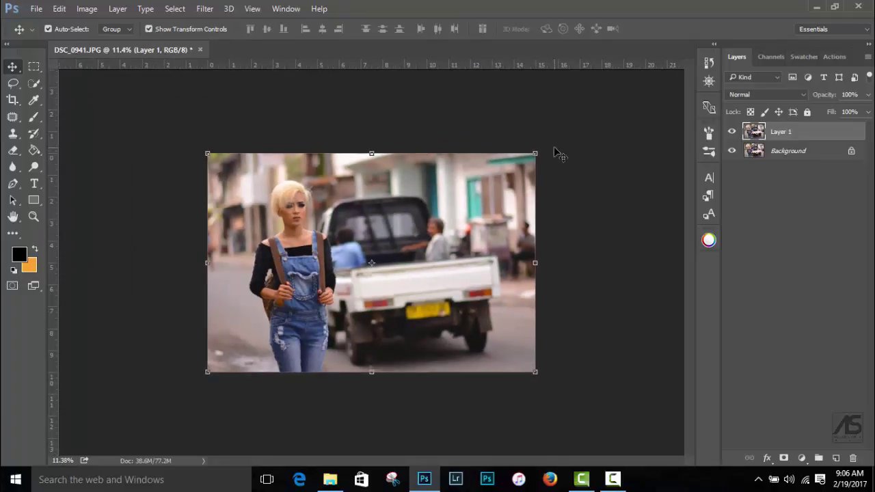
pyautogui.moveTo(547, 142); pyautogui.dragTo(554, 152)
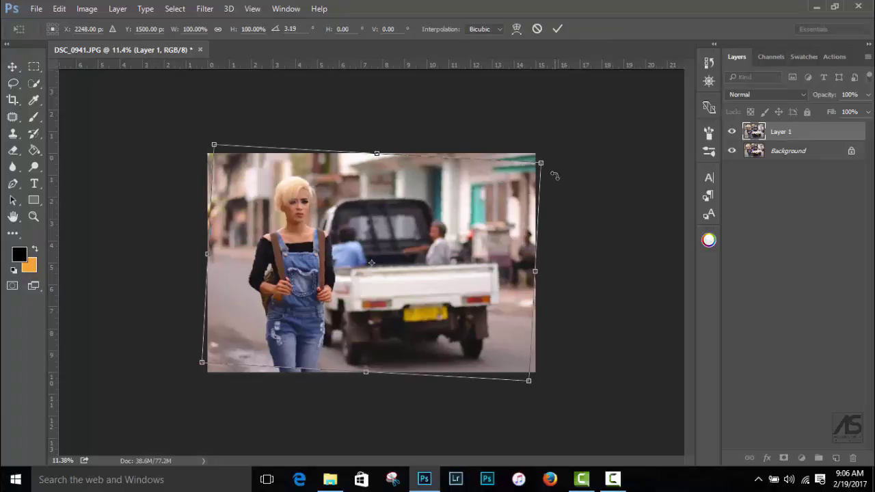
pyautogui.moveTo(529, 380)
pyautogui.mouseDown()
pyautogui.moveTo(568, 408)
pyautogui.moveTo(565, 397)
pyautogui.mouseUp()
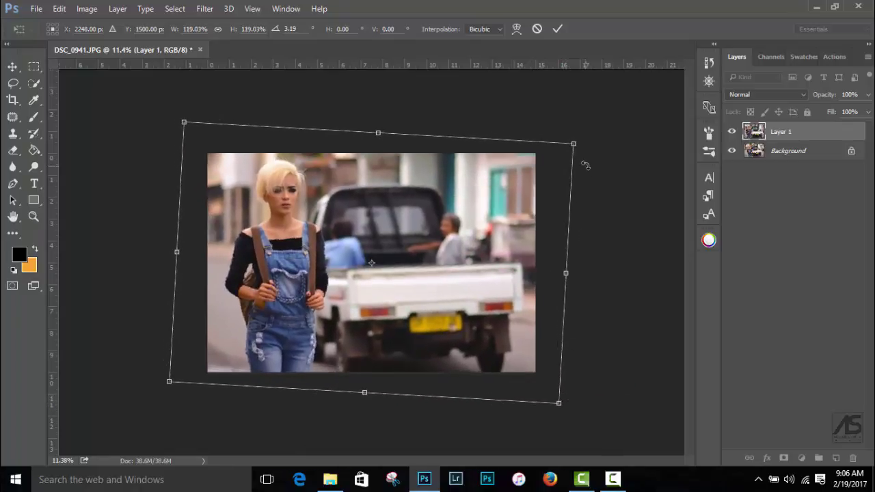
pyautogui.moveTo(587, 133); pyautogui.dragTo(591, 135)
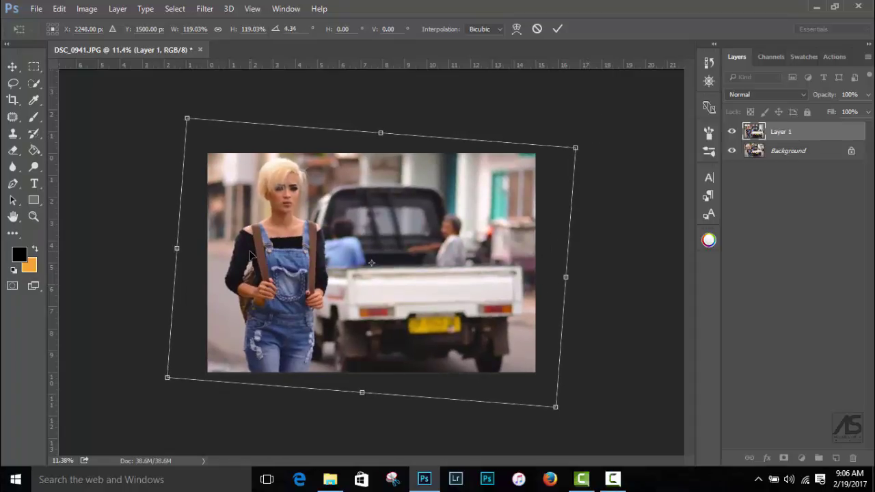
pyautogui.moveTo(555, 407); pyautogui.dragTo(571, 422)
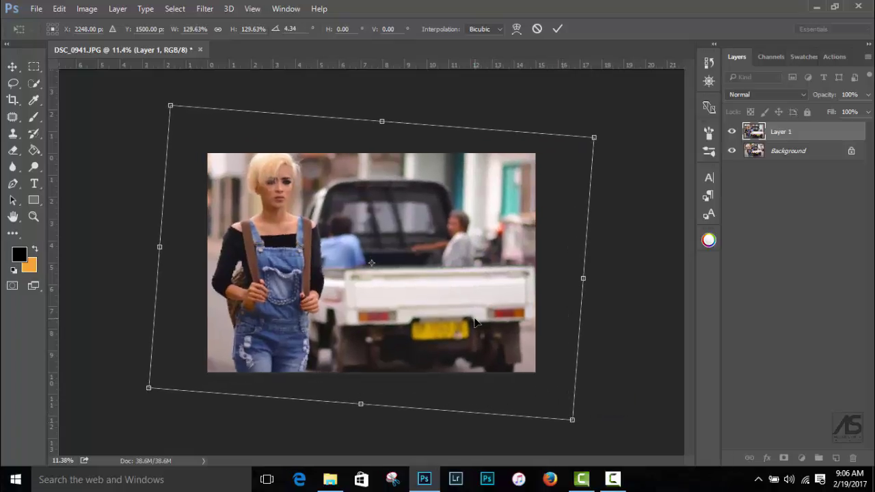
# Step: Nudge the transformed copy left and down with arrow keys to fine-tune its position
pyautogui.hotkey('shift', 'Left')
pyautogui.hotkey('shift', 'Left')
pyautogui.hotkey('shift', 'Left')
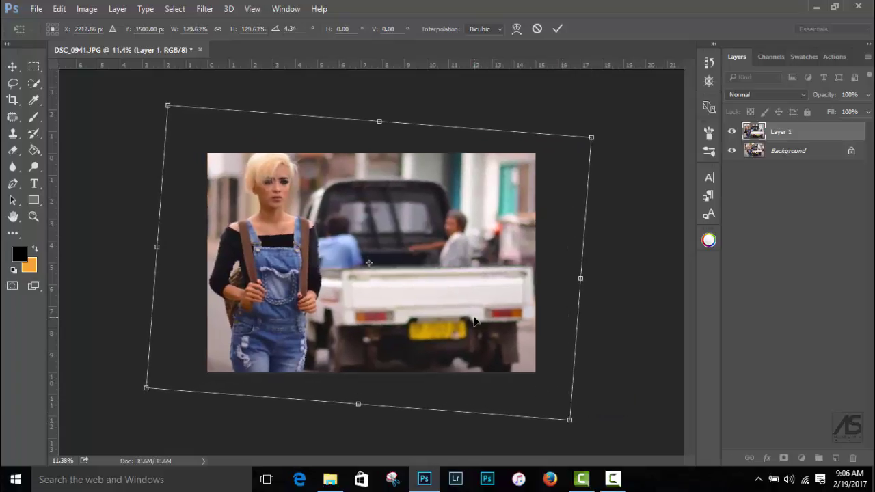
pyautogui.hotkey('shift', 'Left')
pyautogui.hotkey('ctrl', '-')
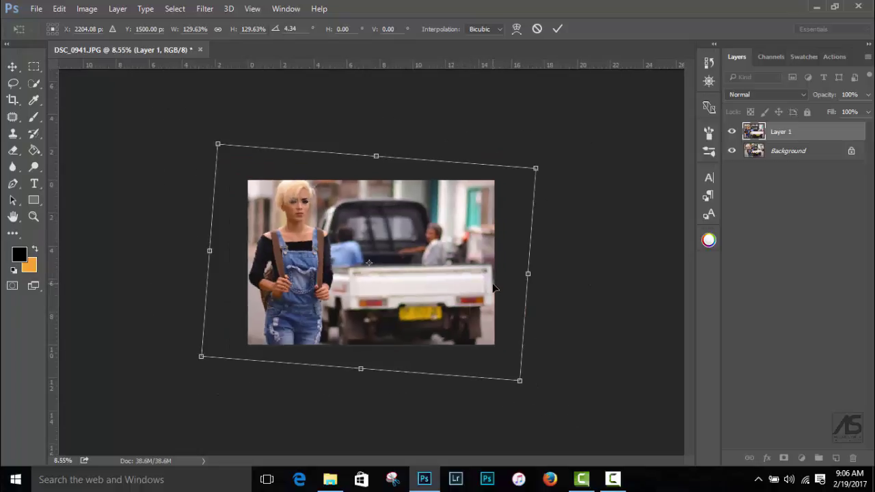
pyautogui.hotkey('shift', 'Down')
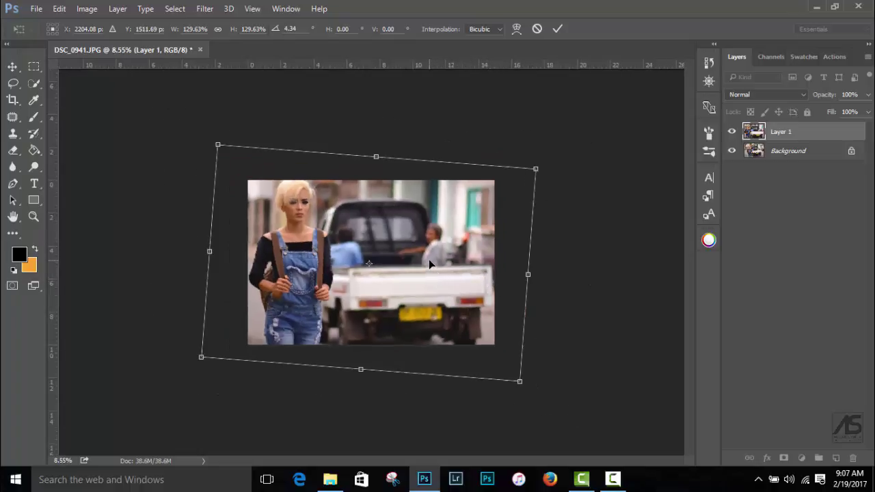
pyautogui.hotkey('shift', 'Down')
pyautogui.hotkey('shift', 'Down')
pyautogui.hotkey('shift', 'Down')
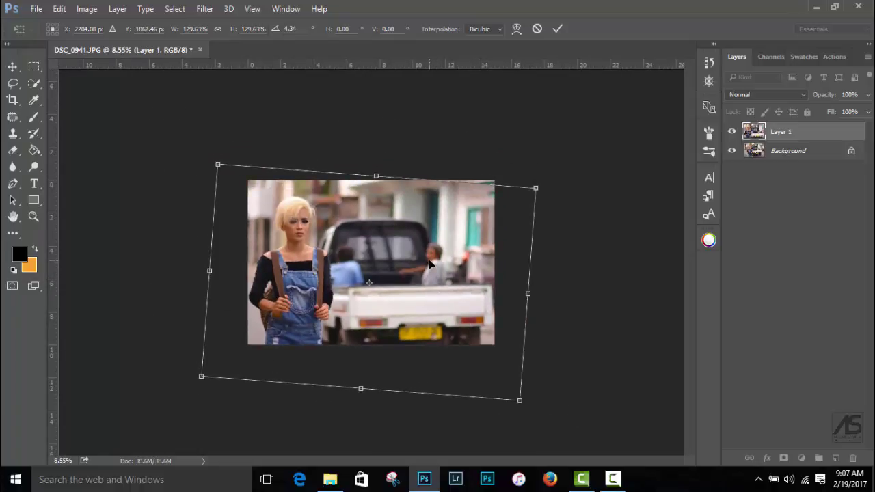
pyautogui.press('Up')
pyautogui.press('Up')
pyautogui.press('Up')
pyautogui.press('Up')
pyautogui.press('Up')
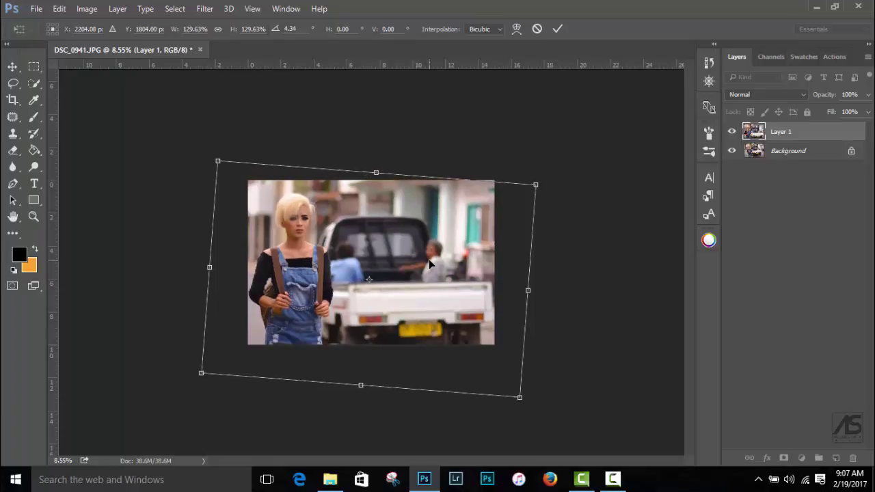
pyautogui.press('Up')
pyautogui.press('Up')
pyautogui.press('Up')
pyautogui.press('Up')
pyautogui.press('Up')
pyautogui.press('Up')
pyautogui.press('Up')
pyautogui.press('Up')
pyautogui.press('Up')
pyautogui.press('Up')
pyautogui.press('Up')
pyautogui.press('Up')
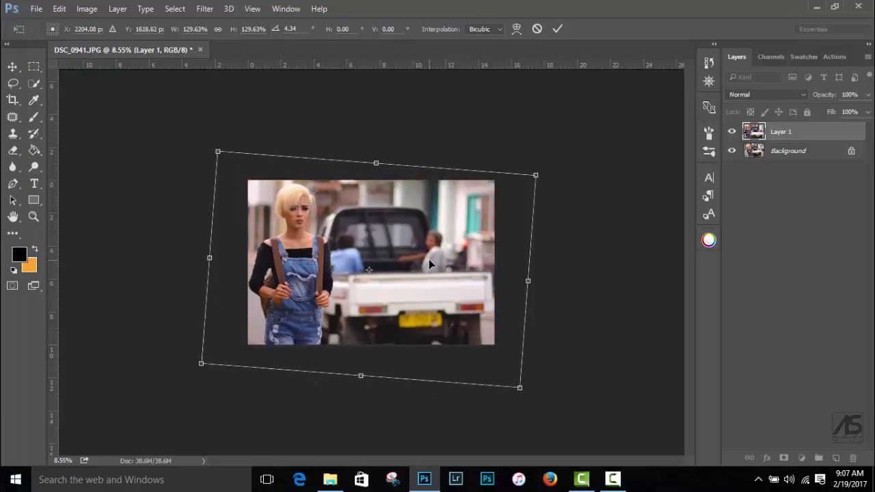
pyautogui.press('Up')
pyautogui.press('Up')
pyautogui.press('Up')
pyautogui.press('Down')
pyautogui.press('Down')
pyautogui.press('Down')
pyautogui.press('Down')
pyautogui.press('Down')
pyautogui.press('Down')
pyautogui.press('Down')
pyautogui.press('Down')
pyautogui.press('Down')
pyautogui.press('Down')
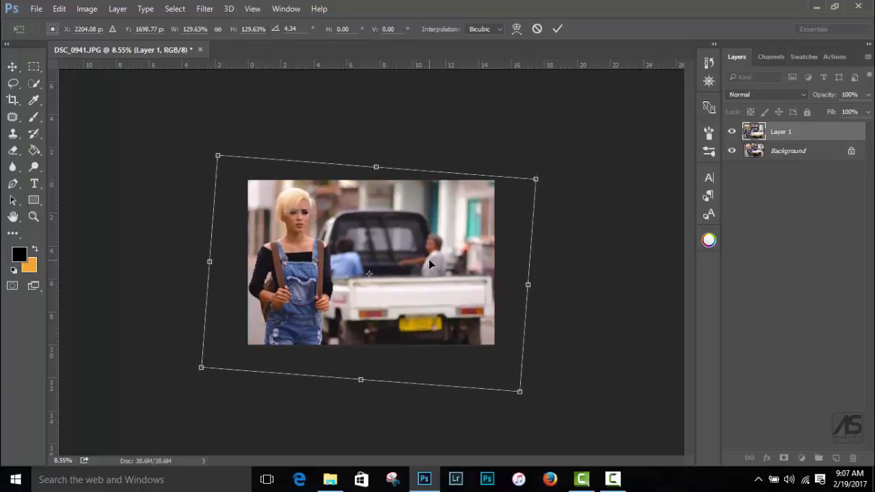
pyautogui.press('Down')
pyautogui.press('Down')
pyautogui.press('Down')
pyautogui.press('Down')
pyautogui.press('Down')
pyautogui.press('Down')
pyautogui.press('Down')
pyautogui.press('Down')
pyautogui.press('Down')
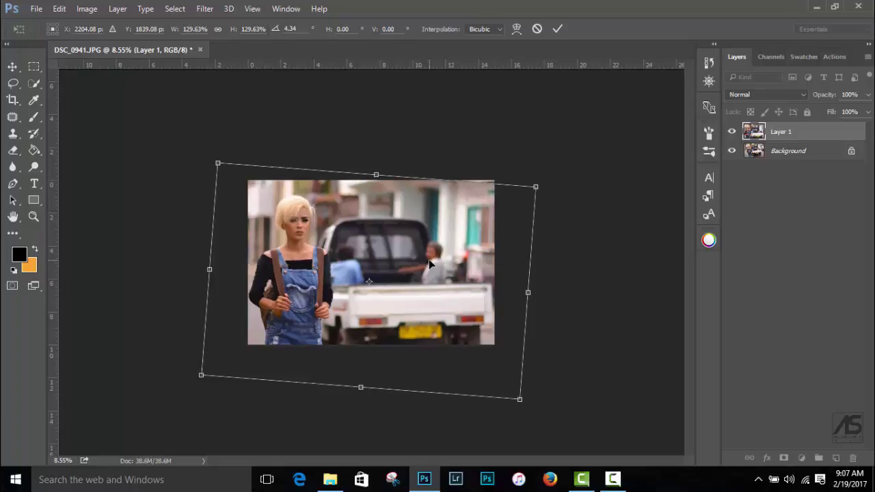
pyautogui.hotkey('ctrl', '+')
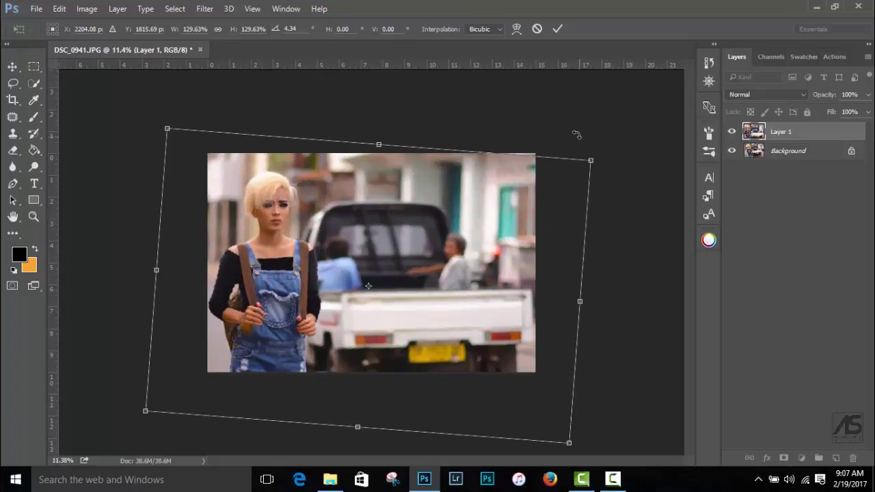
# Step: Commit the transform, nudge Layer 1 slightly up, and flatten into one Background layer
pyautogui.click(556, 29)
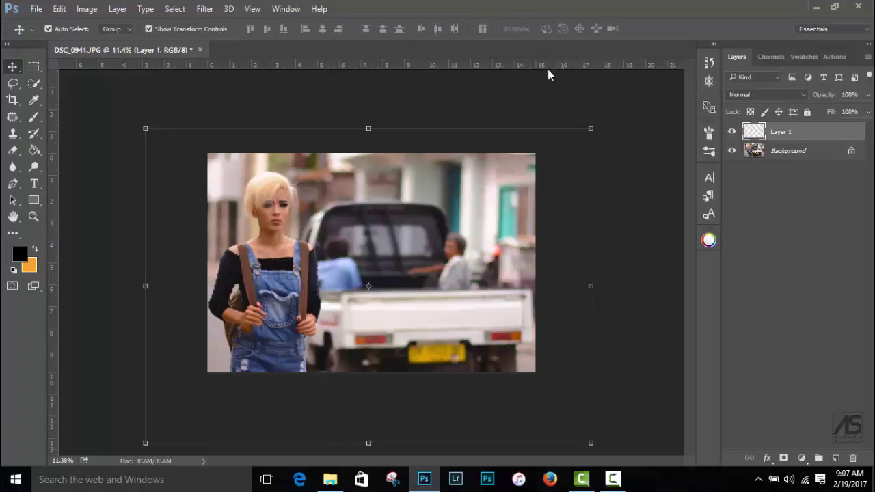
pyautogui.scroll(2, 538, 150)
pyautogui.scroll(-1, 564, 117)
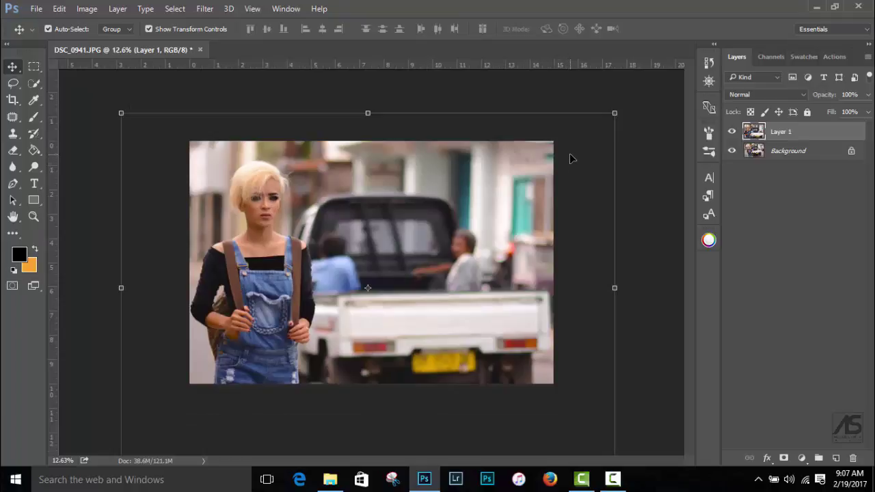
pyautogui.hotkey('shift', 'Up')
pyautogui.hotkey('shift', 'Up')
pyautogui.hotkey('shift', 'Up')
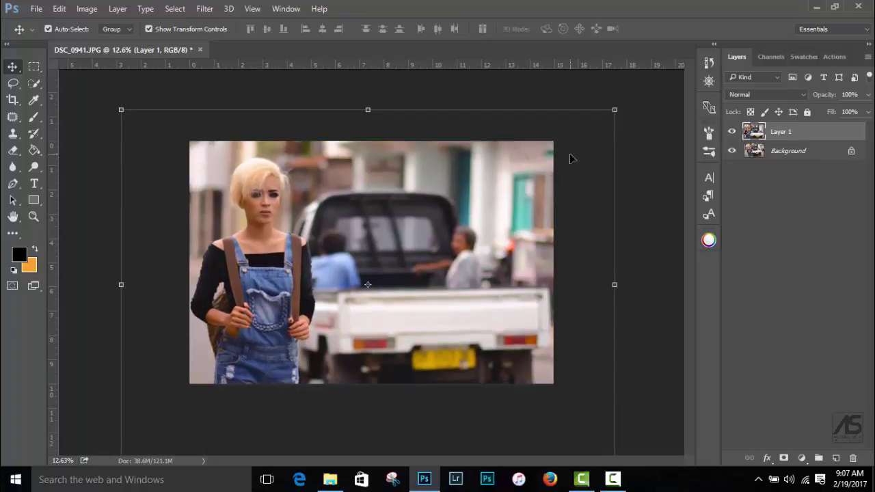
pyautogui.scroll(-1, 571, 158)
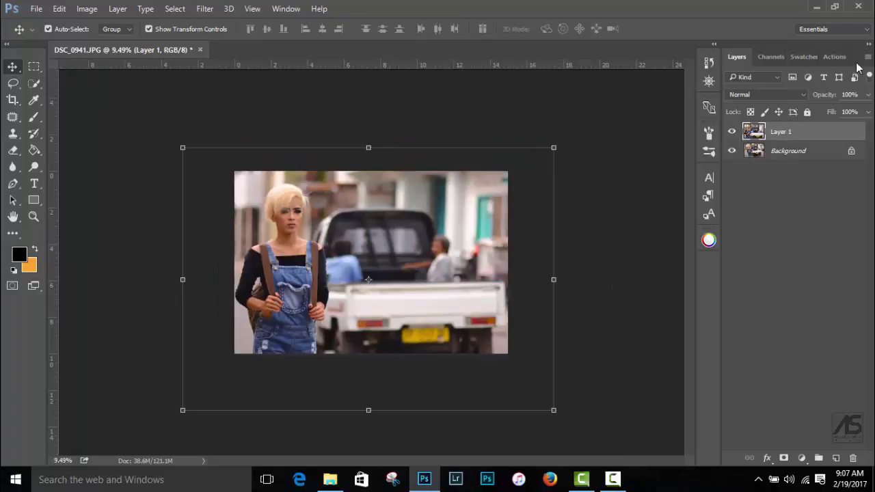
pyautogui.click(868, 57)
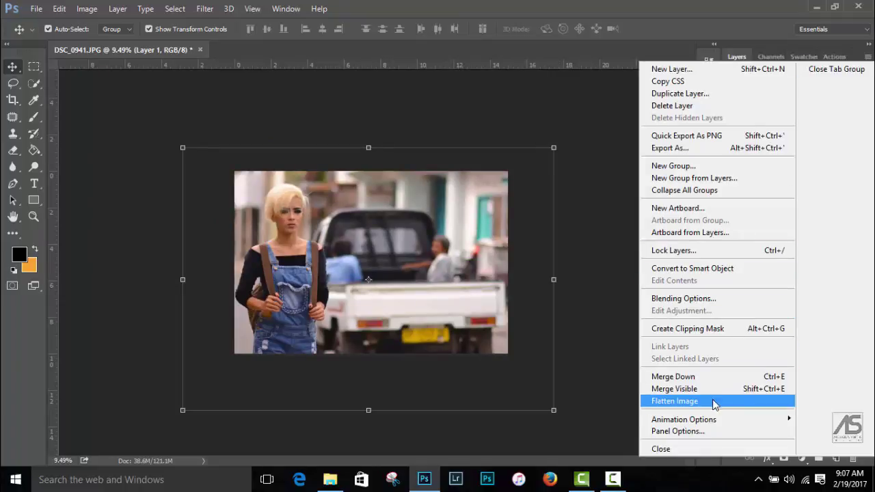
pyautogui.click(712, 402)
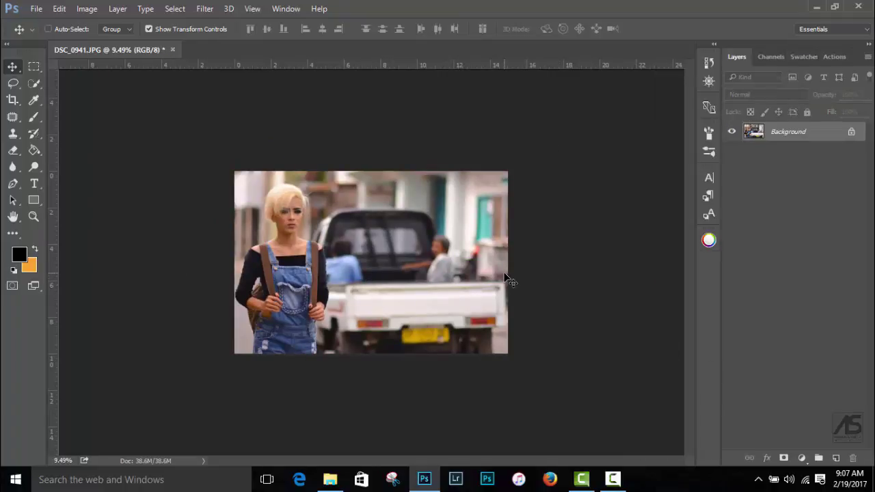
# Step: Duplicate the background, set the copy to Multiply blend, and add a white layer mask
pyautogui.hotkey('ctrl', 'j')
pyautogui.click(764, 96)
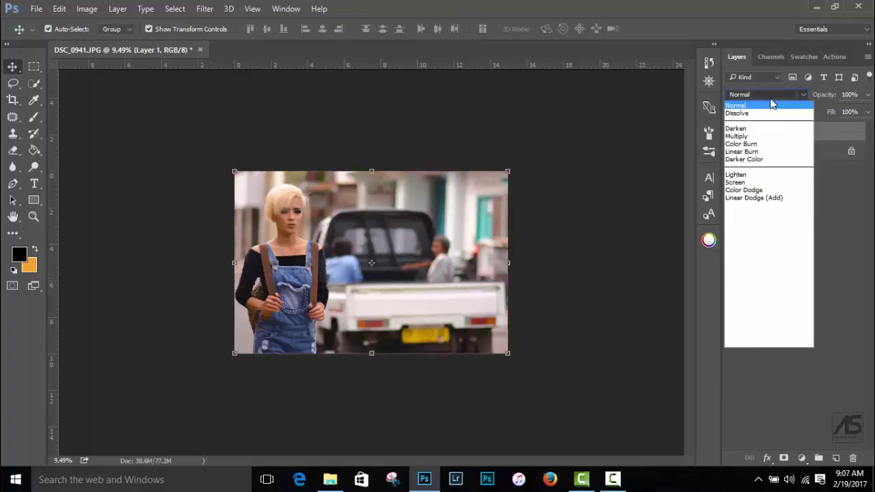
pyautogui.click(739, 136)
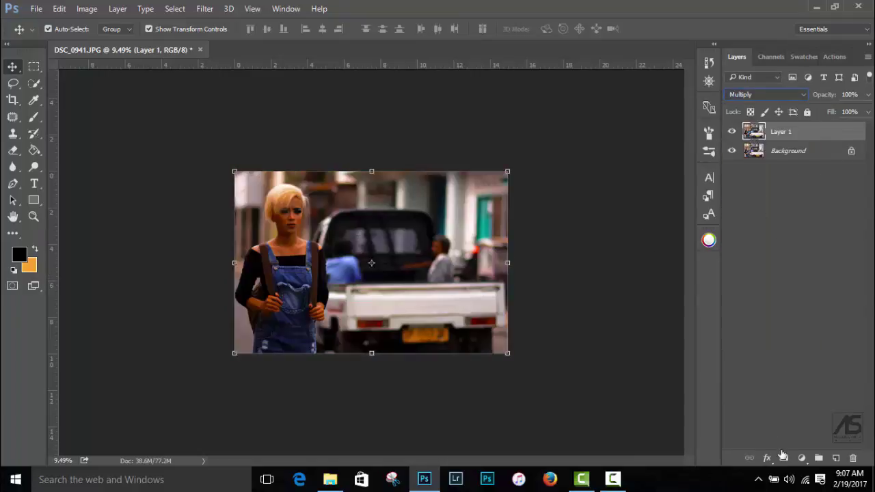
pyautogui.click(783, 457)
# Step: Paint the mask with a 10% flow, 1400 px brush over woman and truck, then flatten
pyautogui.click(34, 119)
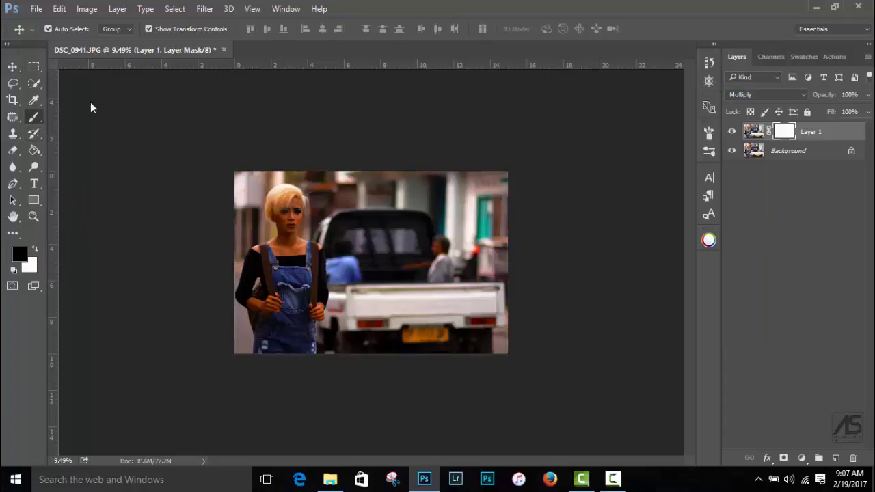
pyautogui.click(352, 30)
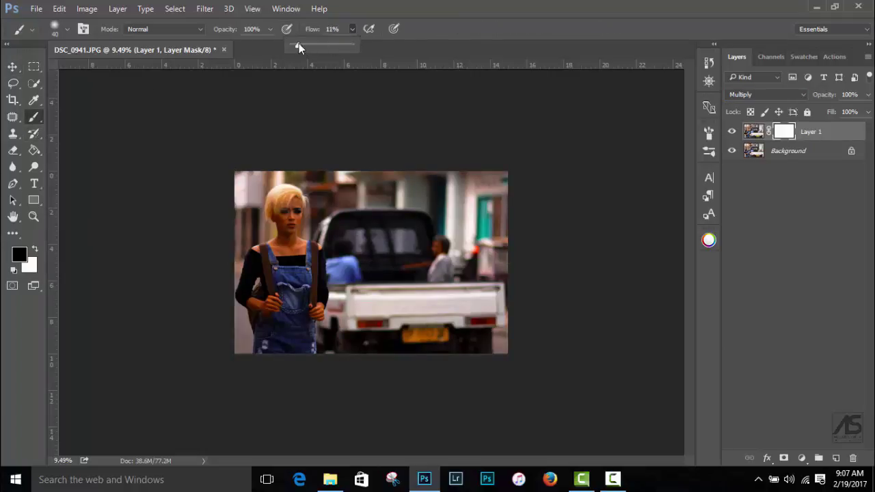
pyautogui.moveTo(299, 46); pyautogui.dragTo(297, 45)
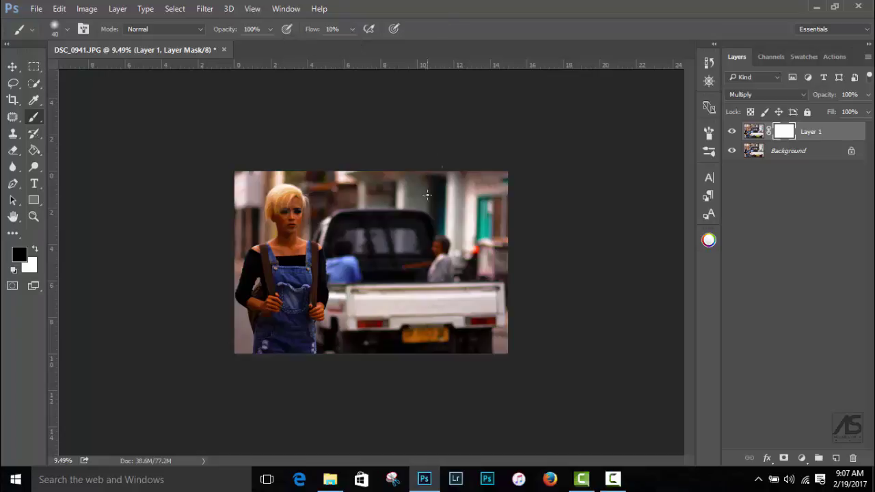
pyautogui.press(']')
pyautogui.press(']')
pyautogui.press(']')
pyautogui.press(']')
pyautogui.press(']')
pyautogui.press(']')
pyautogui.moveTo(287, 215)
pyautogui.mouseDown()
pyautogui.moveTo(293, 273)
pyautogui.moveTo(260, 326)
pyautogui.moveTo(321, 316)
pyautogui.moveTo(321, 263)
pyautogui.moveTo(372, 186)
pyautogui.moveTo(247, 186)
pyautogui.moveTo(262, 234)
pyautogui.moveTo(291, 242)
pyautogui.moveTo(270, 303)
pyautogui.moveTo(326, 336)
pyautogui.mouseUp()
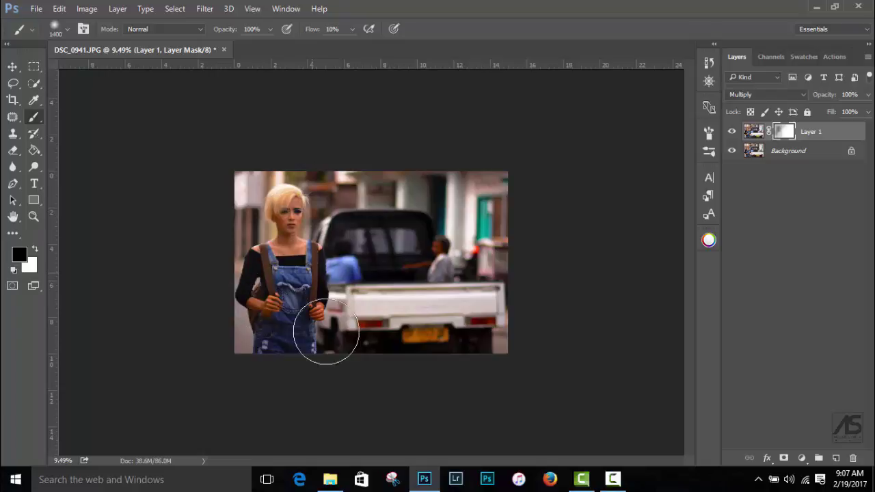
pyautogui.moveTo(524, 248)
pyautogui.mouseDown()
pyautogui.moveTo(529, 197)
pyautogui.moveTo(260, 184)
pyautogui.moveTo(259, 322)
pyautogui.moveTo(521, 336)
pyautogui.moveTo(497, 328)
pyautogui.moveTo(508, 308)
pyautogui.mouseUp()
pyautogui.moveTo(285, 308)
pyautogui.mouseDown()
pyautogui.moveTo(273, 289)
pyautogui.moveTo(263, 303)
pyautogui.moveTo(264, 273)
pyautogui.moveTo(302, 254)
pyautogui.moveTo(294, 212)
pyautogui.moveTo(271, 229)
pyautogui.moveTo(254, 253)
pyautogui.moveTo(309, 256)
pyautogui.moveTo(327, 301)
pyautogui.moveTo(331, 240)
pyautogui.moveTo(347, 260)
pyautogui.moveTo(319, 180)
pyautogui.moveTo(390, 196)
pyautogui.moveTo(242, 194)
pyautogui.moveTo(265, 322)
pyautogui.mouseUp()
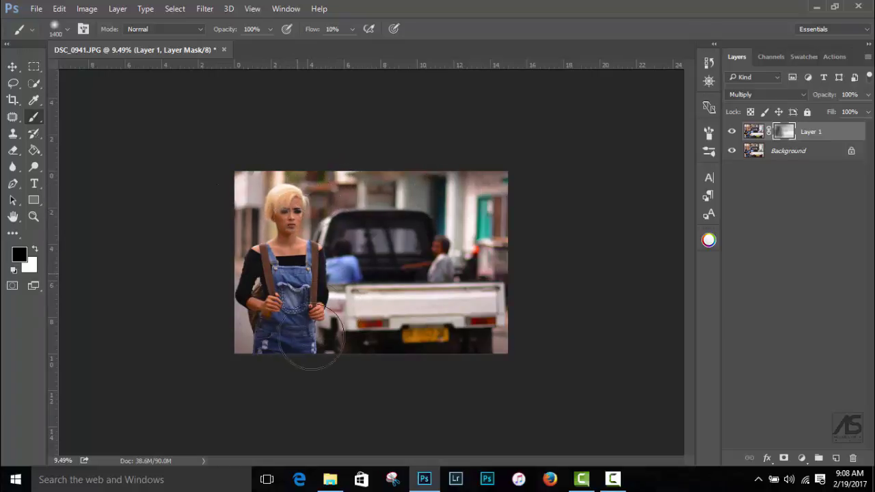
pyautogui.scroll(2, 328, 230)
pyautogui.moveTo(610, 270)
pyautogui.mouseDown()
pyautogui.moveTo(211, 283)
pyautogui.moveTo(518, 342)
pyautogui.moveTo(434, 332)
pyautogui.moveTo(240, 354)
pyautogui.moveTo(562, 367)
pyautogui.moveTo(267, 290)
pyautogui.moveTo(214, 246)
pyautogui.moveTo(290, 328)
pyautogui.mouseUp()
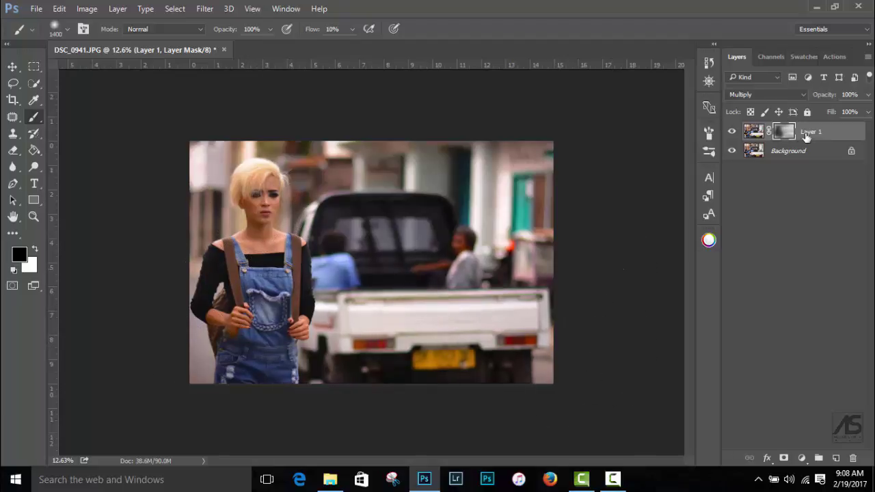
pyautogui.click(732, 132)
pyautogui.click(869, 60)
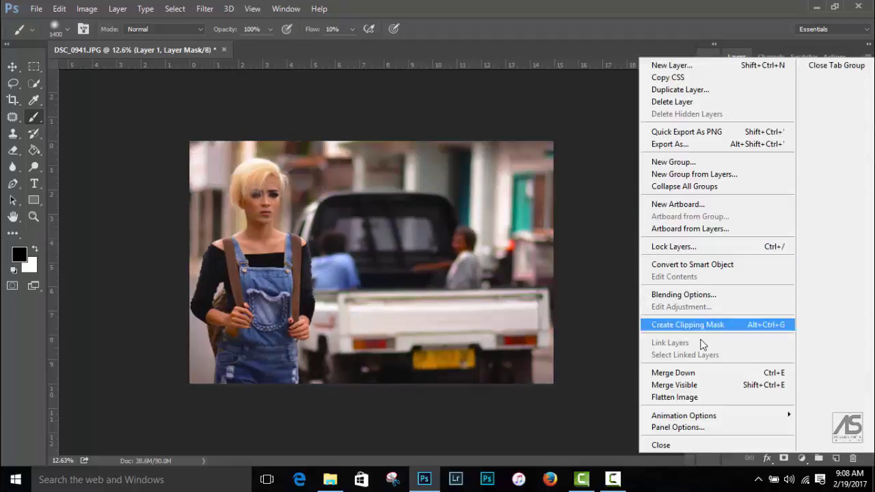
pyautogui.click(693, 398)
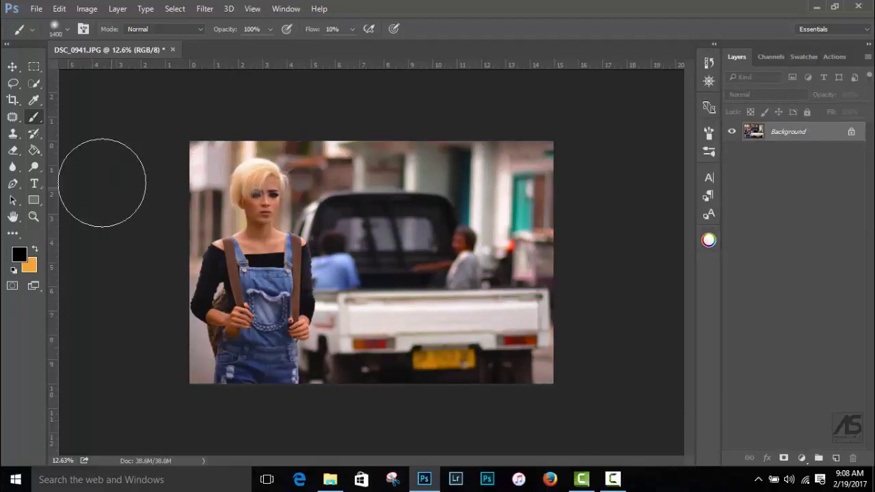
# Step: Select the Patch tool and zoom in on the woman's cheek near her jaw
pyautogui.click(12, 116)
pyautogui.scroll(2, 216, 193)
pyautogui.scroll(2, 248, 191)
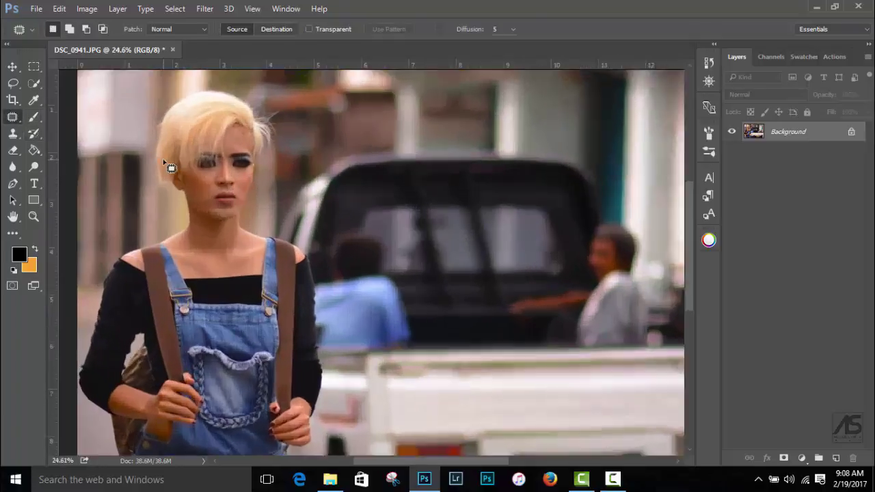
pyautogui.scroll(2, 171, 156)
pyautogui.scroll(1, 185, 151)
pyautogui.scroll(1, 199, 157)
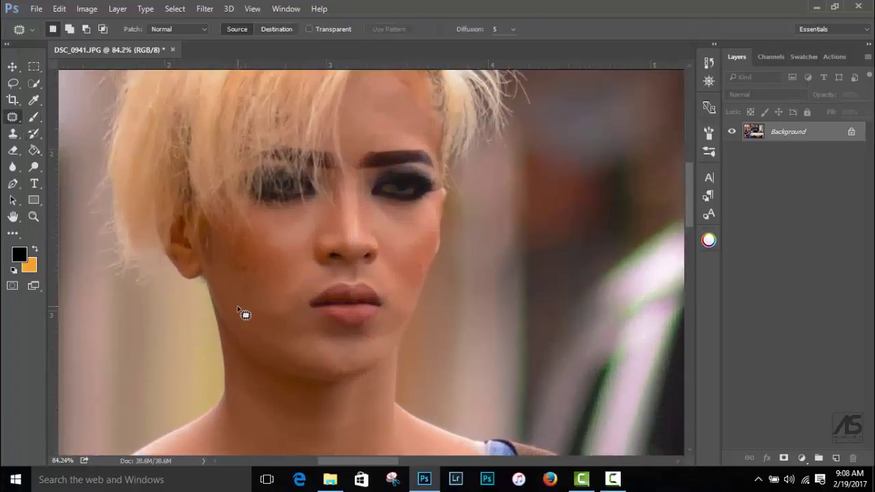
pyautogui.scroll(2, 244, 312)
pyautogui.scroll(1, 252, 283)
pyautogui.scroll(1, 252, 229)
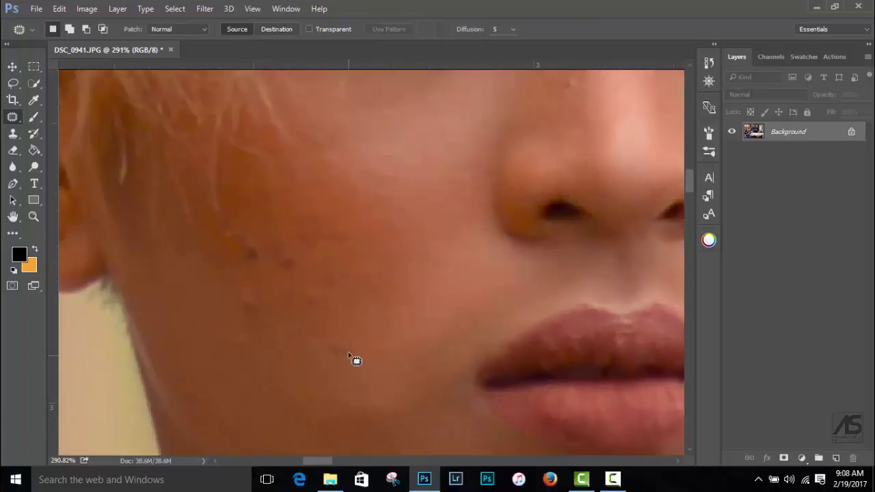
# Step: Patch the dark cheek spots and blemishes with nearby clean skin
pyautogui.moveTo(337, 331)
pyautogui.mouseDown()
pyautogui.moveTo(336, 370)
pyautogui.moveTo(318, 340)
pyautogui.mouseUp()
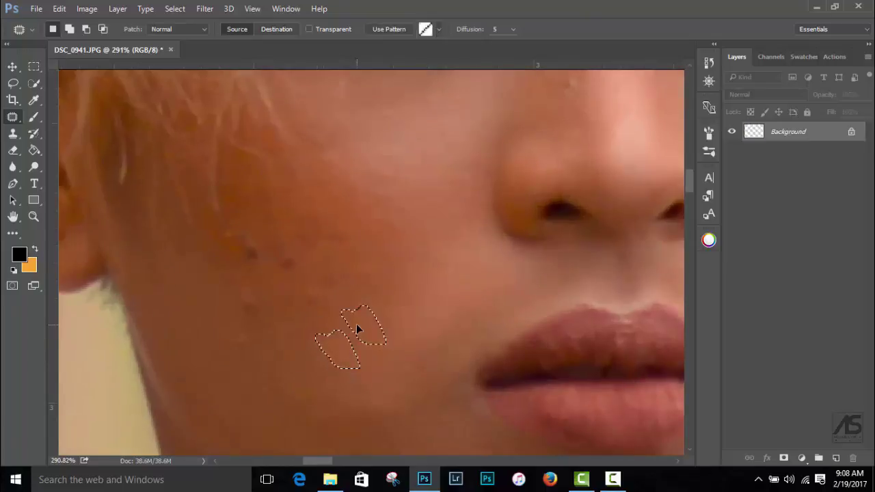
pyautogui.moveTo(252, 287)
pyautogui.mouseDown()
pyautogui.moveTo(276, 328)
pyautogui.moveTo(236, 354)
pyautogui.moveTo(244, 307)
pyautogui.moveTo(289, 335)
pyautogui.mouseUp()
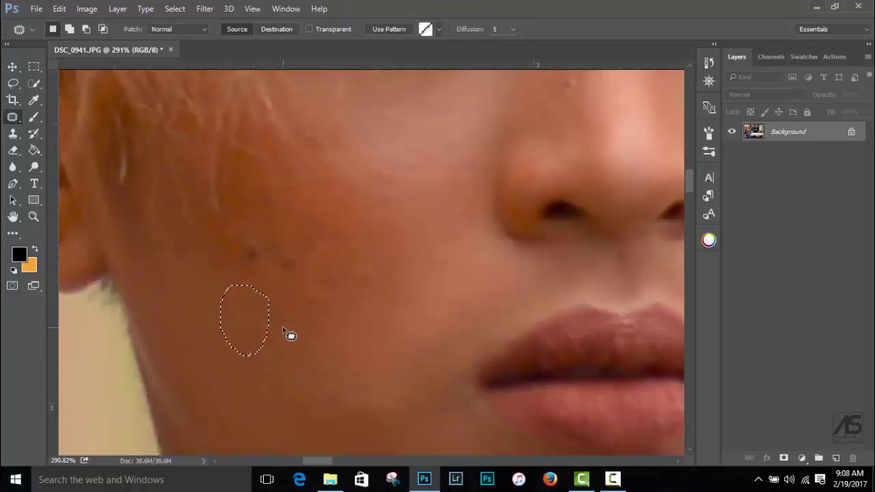
pyautogui.moveTo(307, 279)
pyautogui.mouseDown()
pyautogui.moveTo(347, 261)
pyautogui.moveTo(307, 281)
pyautogui.mouseUp()
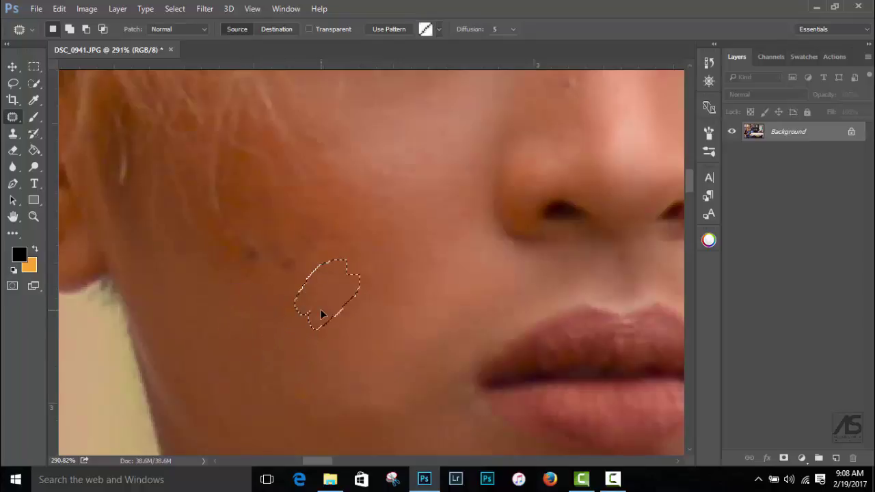
pyautogui.moveTo(319, 312); pyautogui.dragTo(295, 258)
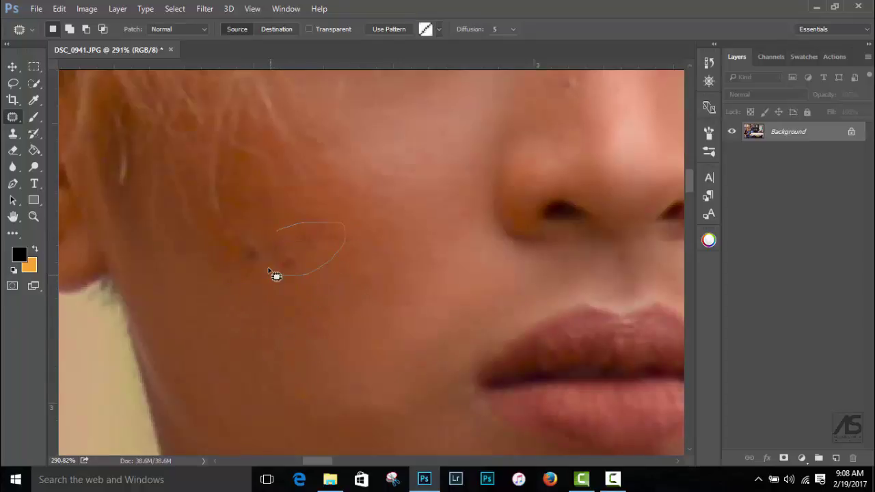
pyautogui.moveTo(346, 241)
pyautogui.mouseDown()
pyautogui.moveTo(275, 276)
pyautogui.moveTo(247, 231)
pyautogui.moveTo(287, 257)
pyautogui.moveTo(237, 252)
pyautogui.moveTo(249, 226)
pyautogui.moveTo(225, 287)
pyautogui.moveTo(230, 253)
pyautogui.mouseUp()
# Step: Patch the blemishes beside the nose and on the lower cheek with clean skin
pyautogui.hotkey('ctrl', 'd')
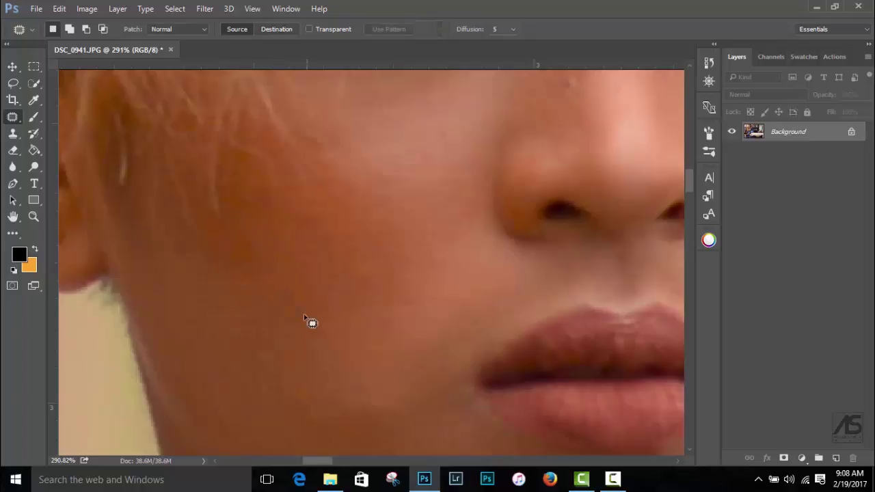
pyautogui.scroll(-3, 303, 294)
pyautogui.moveTo(513, 274); pyautogui.dragTo(231, 260)
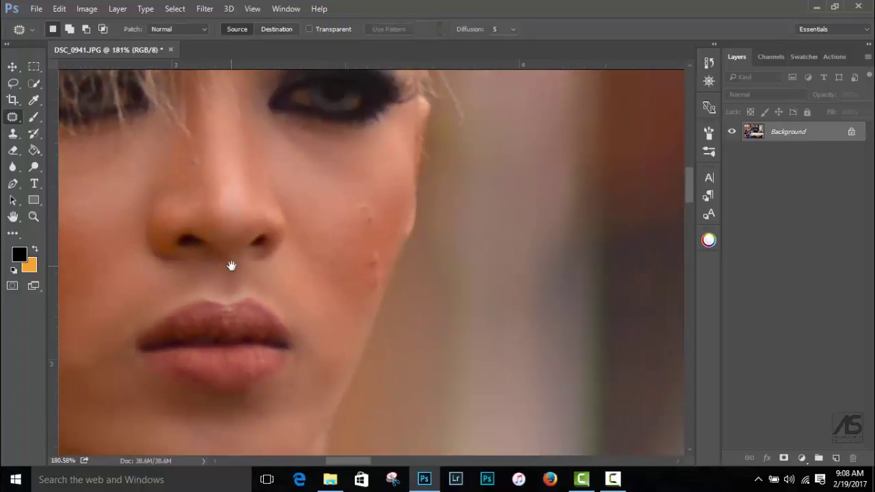
pyautogui.scroll(2, 173, 140)
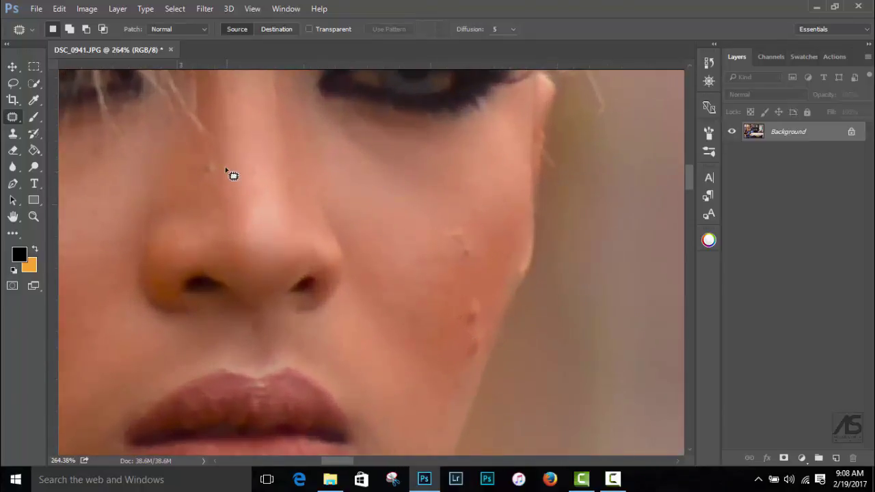
pyautogui.moveTo(202, 184); pyautogui.dragTo(205, 182)
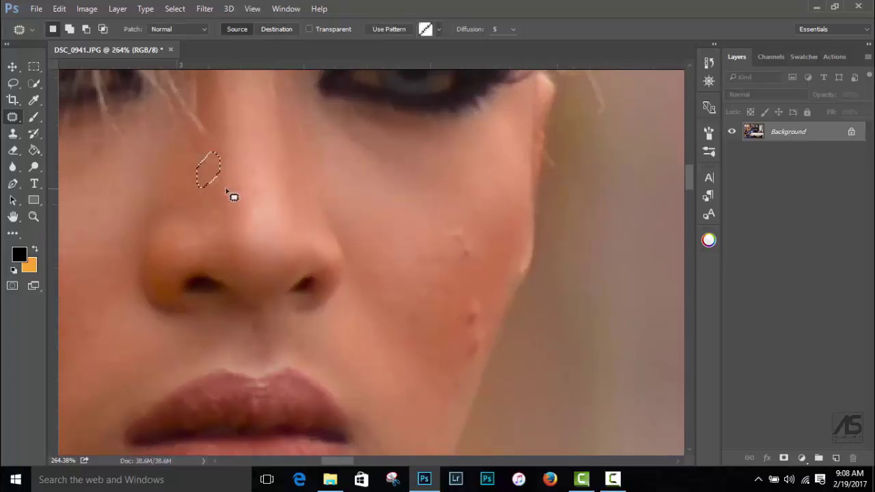
pyautogui.moveTo(463, 219)
pyautogui.mouseDown()
pyautogui.moveTo(476, 249)
pyautogui.moveTo(454, 219)
pyautogui.mouseUp()
pyautogui.moveTo(484, 296); pyautogui.dragTo(456, 294)
pyautogui.moveTo(459, 333); pyautogui.dragTo(443, 314)
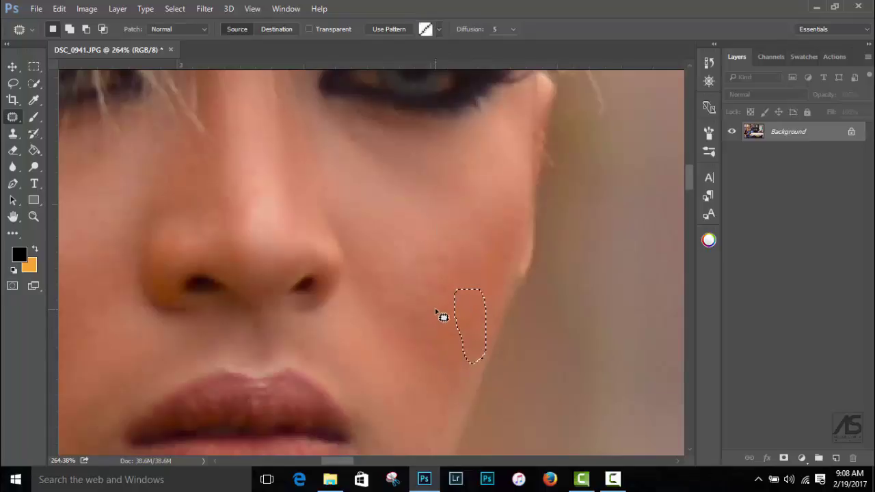
pyautogui.hotkey('ctrl', 'd')
pyautogui.scroll(-5, 444, 324)
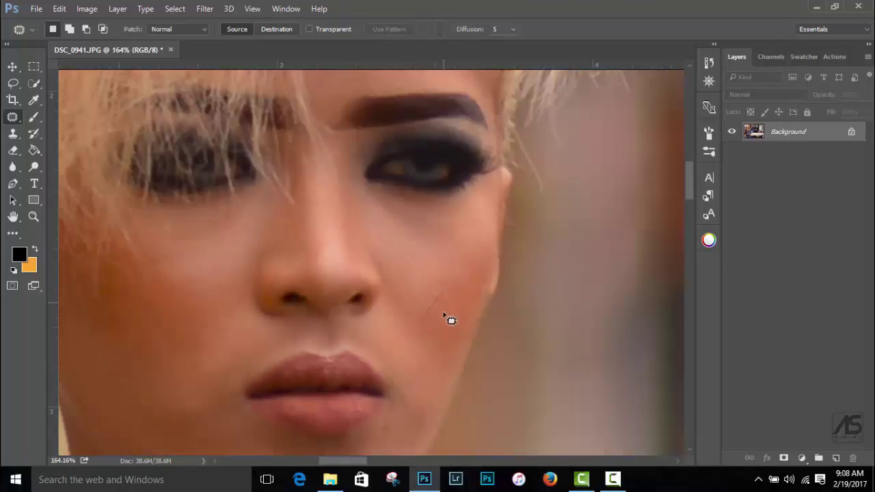
pyautogui.moveTo(420, 335)
pyautogui.mouseDown()
pyautogui.moveTo(428, 328)
pyautogui.moveTo(438, 347)
pyautogui.mouseUp()
pyautogui.hotkey('ctrl', 'd')
# Step: Patch the blemishes on the upper forehead
pyautogui.scroll(-5, 426, 328)
pyautogui.scroll(1, 387, 308)
pyautogui.scroll(2, 367, 182)
pyautogui.scroll(2, 357, 215)
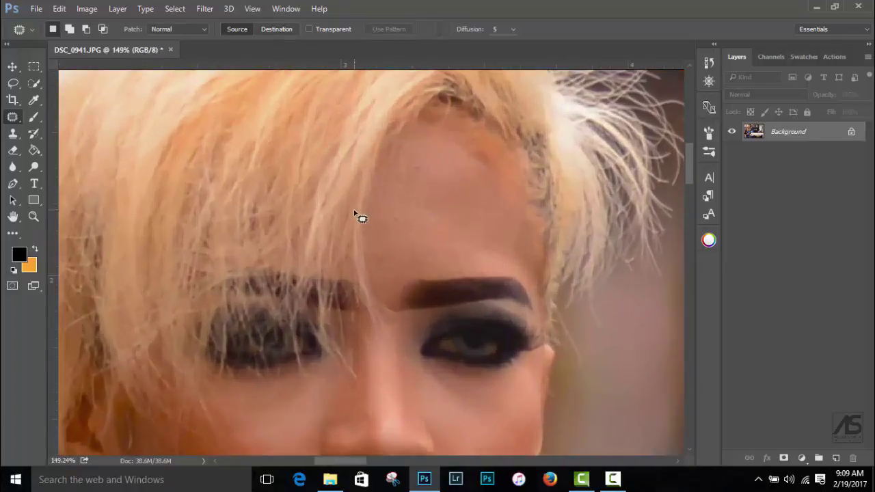
pyautogui.scroll(2, 374, 238)
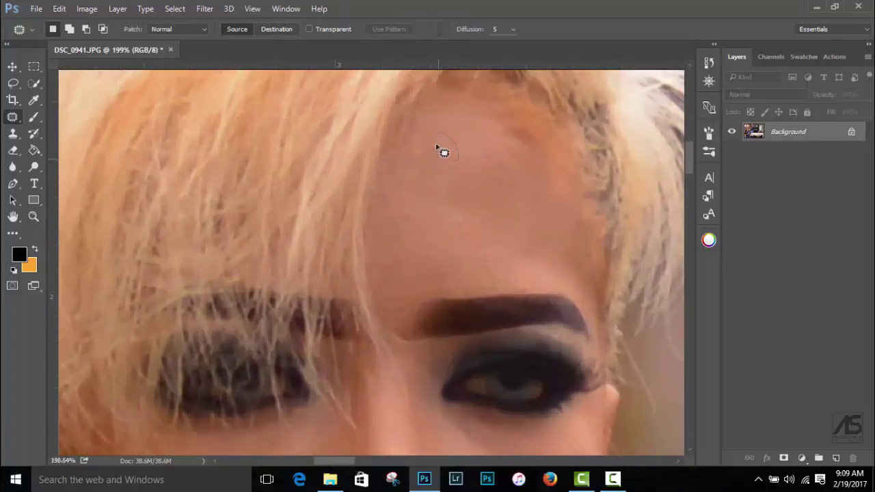
pyautogui.moveTo(438, 147); pyautogui.dragTo(446, 159)
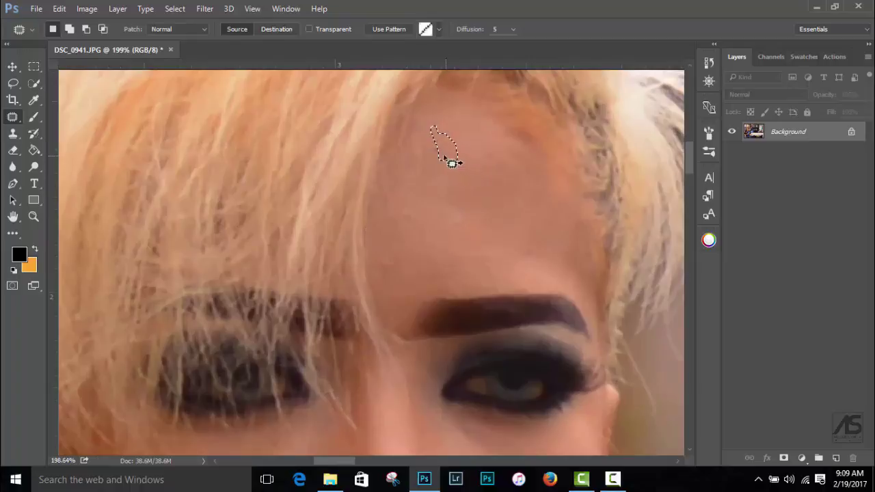
pyautogui.hotkey('ctrl', 'd')
pyautogui.moveTo(441, 158); pyautogui.dragTo(443, 164)
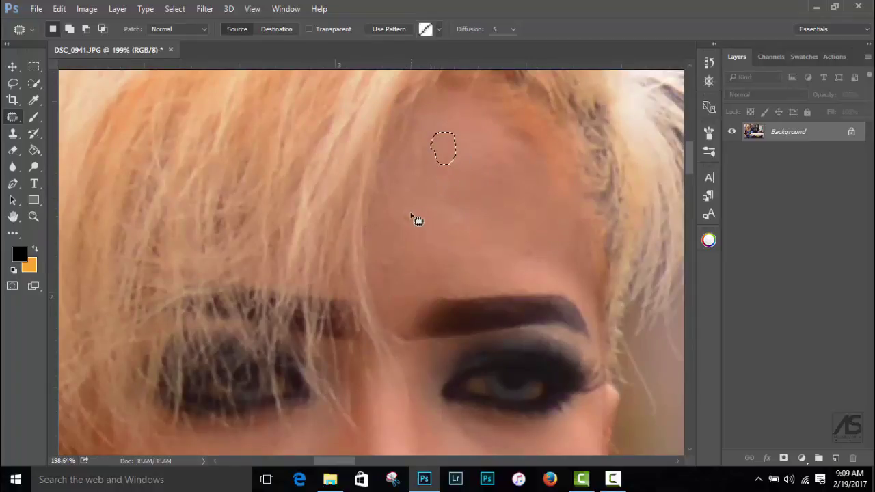
pyautogui.hotkey('ctrl', 'd')
# Step: Patch the lower forehead blemish, the spot beside the eyebrow and a small forehead spot
pyautogui.moveTo(395, 237)
pyautogui.mouseDown()
pyautogui.moveTo(473, 218)
pyautogui.moveTo(454, 196)
pyautogui.mouseUp()
pyautogui.hotkey('ctrl', 'd')
pyautogui.hotkey('ctrl', 'd')
pyautogui.moveTo(381, 268)
pyautogui.mouseDown()
pyautogui.moveTo(386, 245)
pyautogui.moveTo(467, 253)
pyautogui.mouseUp()
pyautogui.hotkey('ctrl', 'd')
pyautogui.moveTo(533, 267)
pyautogui.mouseDown()
pyautogui.moveTo(523, 254)
pyautogui.moveTo(472, 267)
pyautogui.moveTo(432, 254)
pyautogui.moveTo(455, 252)
pyautogui.mouseUp()
pyautogui.hotkey('ctrl', 'd')
pyautogui.hotkey('ctrl', 'd')
# Step: Patch the blemish below the lips
pyautogui.scroll(-1, 499, 251)
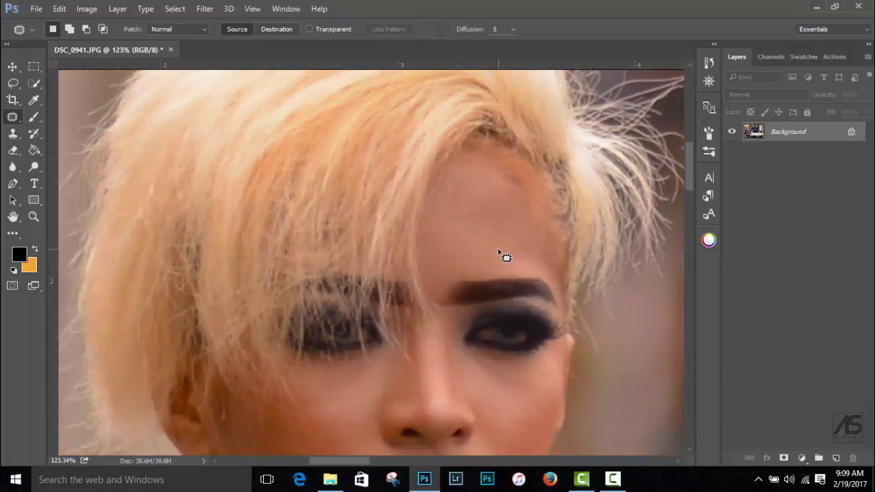
pyautogui.scroll(-2, 498, 252)
pyautogui.scroll(-1, 498, 251)
pyautogui.scroll(-1, 502, 260)
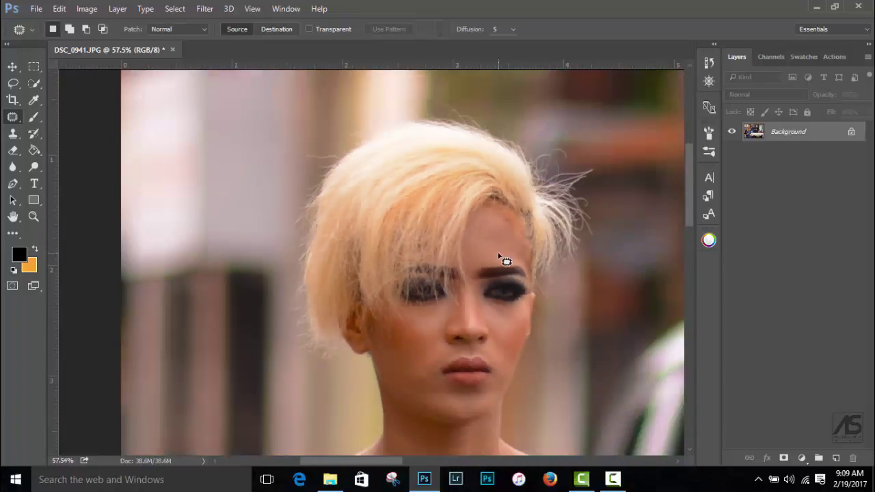
pyautogui.scroll(-1, 503, 260)
pyautogui.scroll(1, 460, 376)
pyautogui.scroll(1, 474, 348)
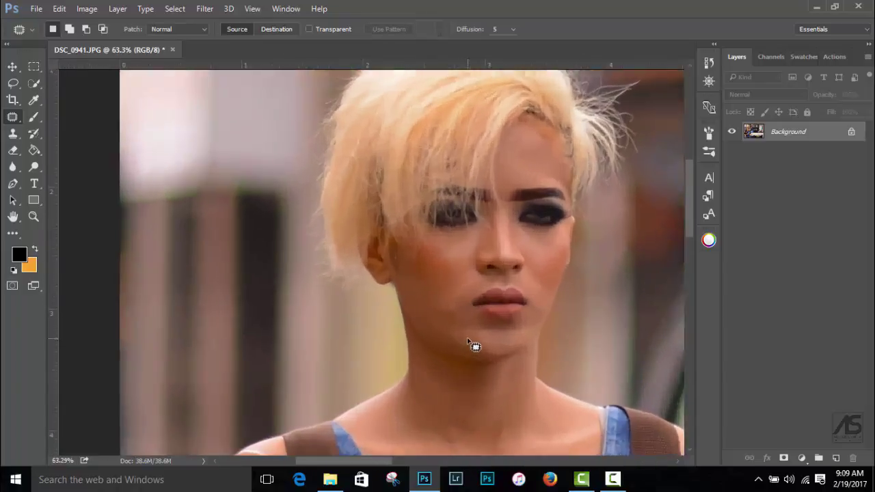
pyautogui.scroll(1, 457, 330)
pyautogui.scroll(1, 457, 330)
pyautogui.moveTo(437, 284)
pyautogui.mouseDown()
pyautogui.moveTo(457, 318)
pyautogui.moveTo(416, 307)
pyautogui.moveTo(415, 298)
pyautogui.mouseUp()
pyautogui.hotkey('ctrl', 'd')
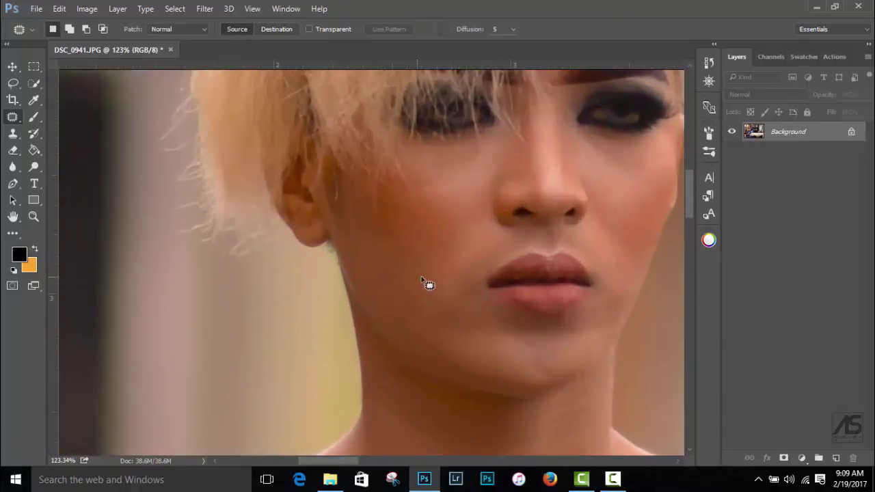
# Step: Zoom out to review the cleaned-up face
pyautogui.scroll(-2, 564, 321)
pyautogui.scroll(-2, 565, 322)
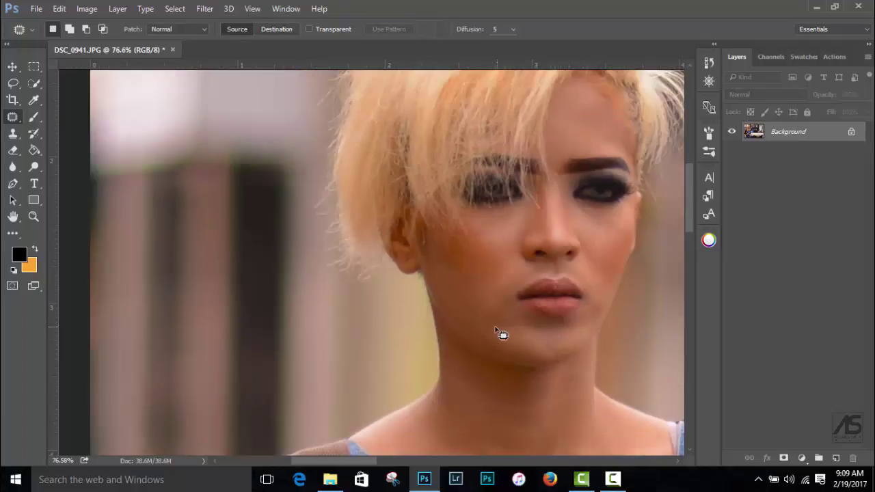
pyautogui.scroll(-2, 501, 334)
pyautogui.scroll(-2, 501, 334)
pyautogui.scroll(-2, 513, 334)
pyautogui.scroll(-2, 512, 333)
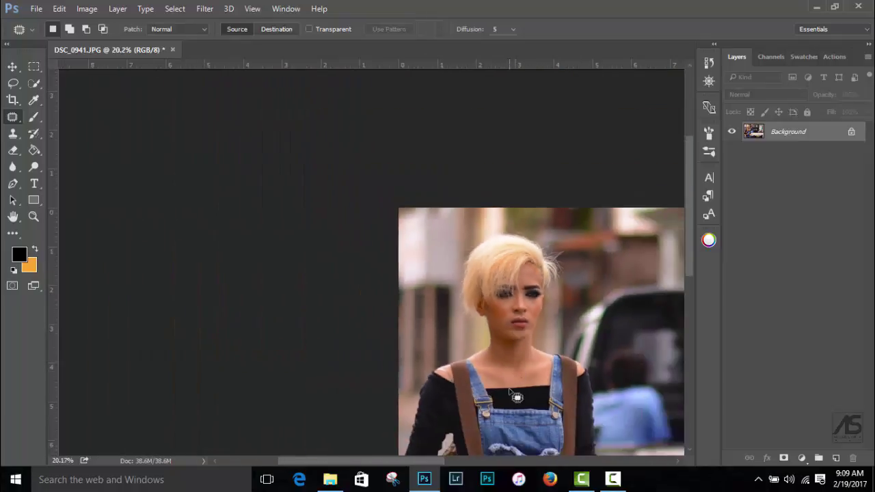
pyautogui.scroll(-1, 520, 349)
pyautogui.scroll(-1, 428, 234)
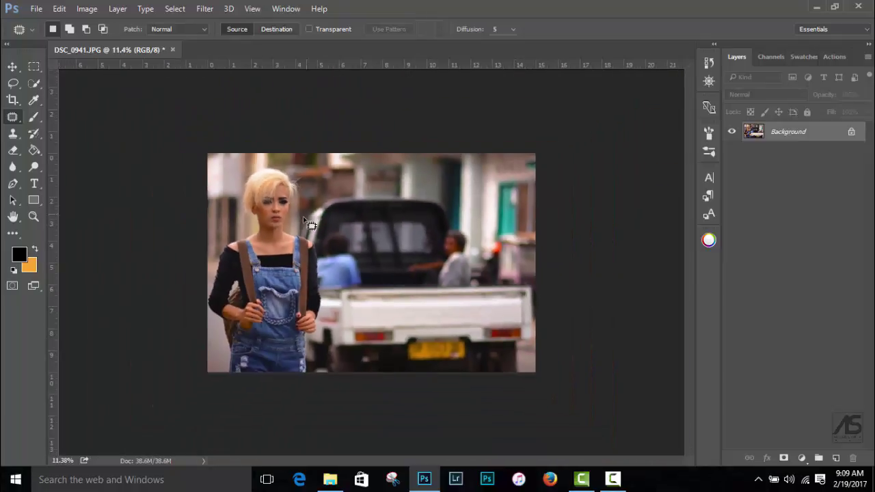
pyautogui.scroll(1, 307, 220)
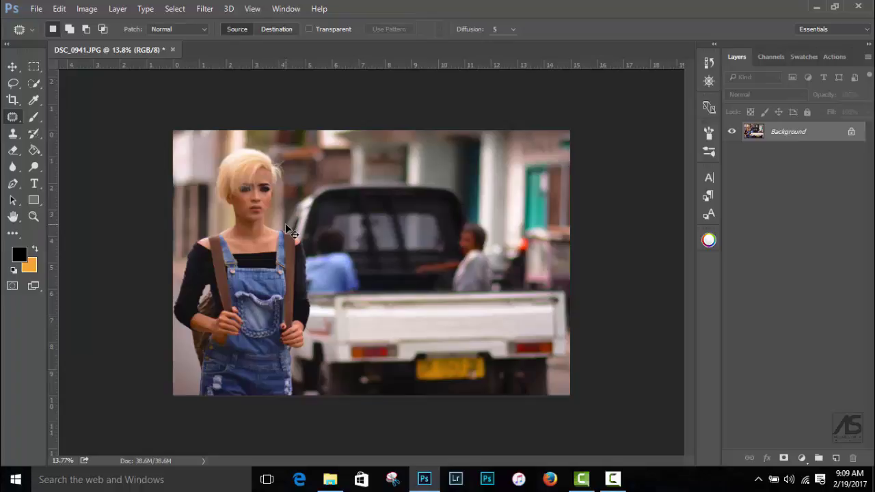
# Step: Duplicate the Background and apply Camera Raw: Temperature -11, Highlights -38, Clarity +7, Blacks 0
pyautogui.hotkey('ctrl', 'j')
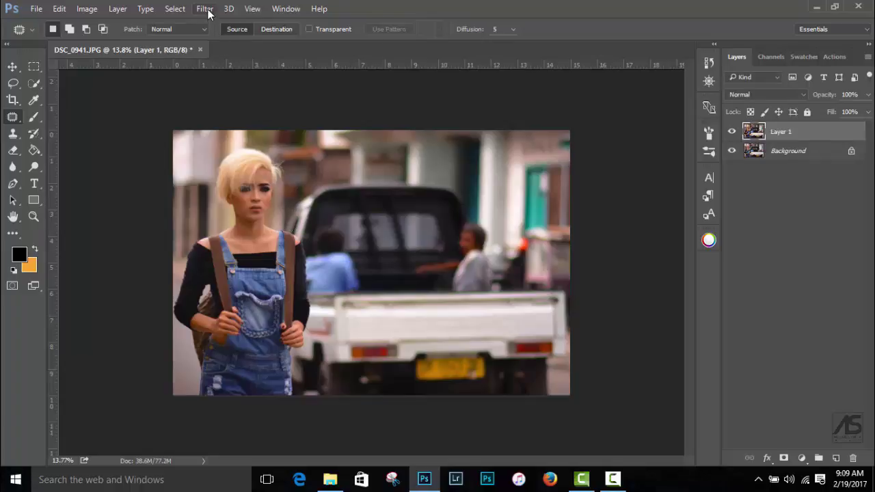
pyautogui.click(205, 8)
pyautogui.click(221, 83)
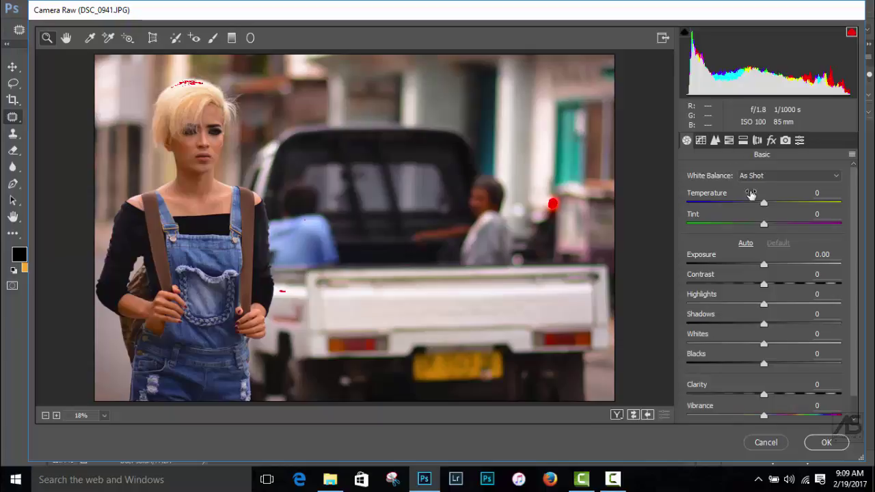
pyautogui.moveTo(764, 208)
pyautogui.mouseDown()
pyautogui.moveTo(752, 207)
pyautogui.moveTo(756, 213)
pyautogui.mouseUp()
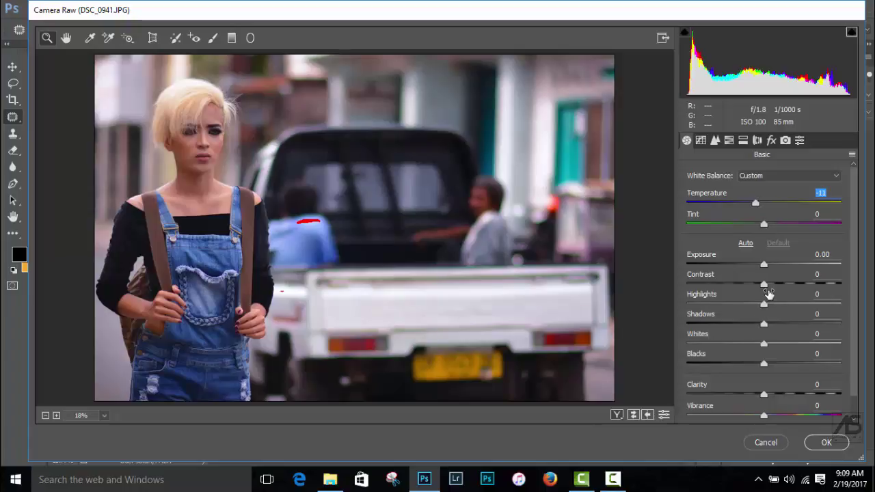
pyautogui.moveTo(764, 305); pyautogui.dragTo(736, 311)
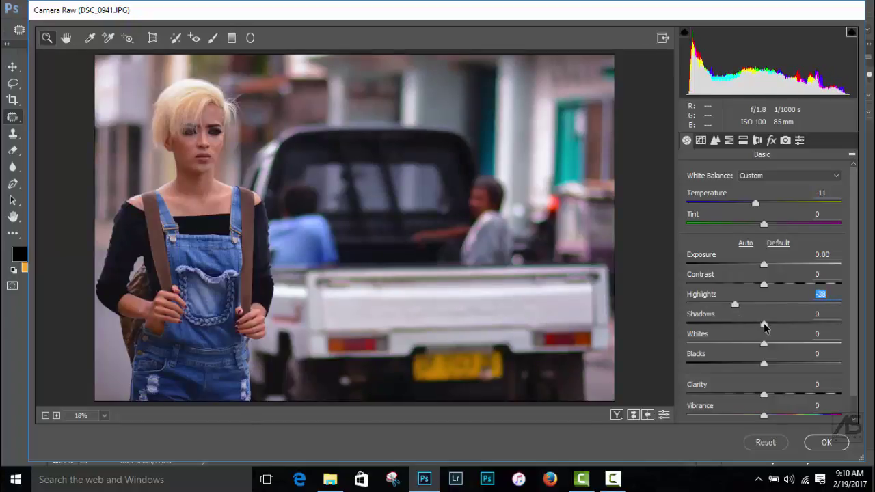
pyautogui.keyDown('alt'); pyautogui.click(764, 326); pyautogui.keyUp('alt')
pyautogui.scroll(-1, 755, 378)
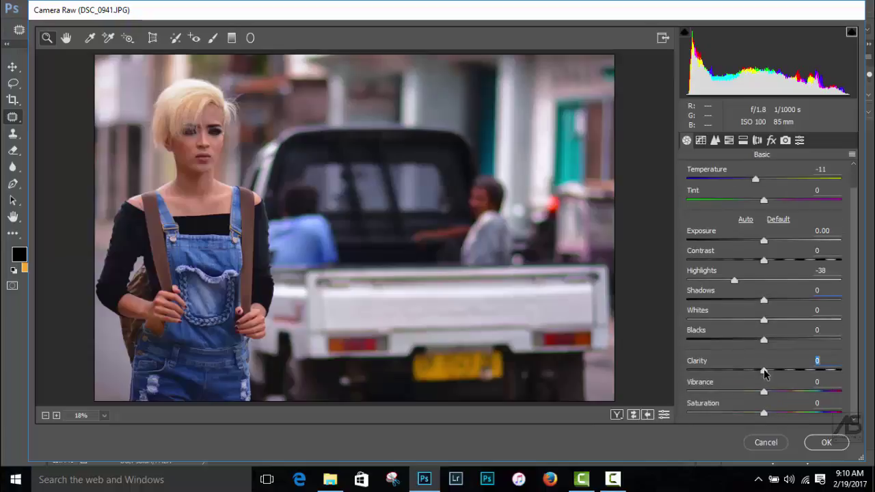
pyautogui.moveTo(765, 372); pyautogui.dragTo(770, 376)
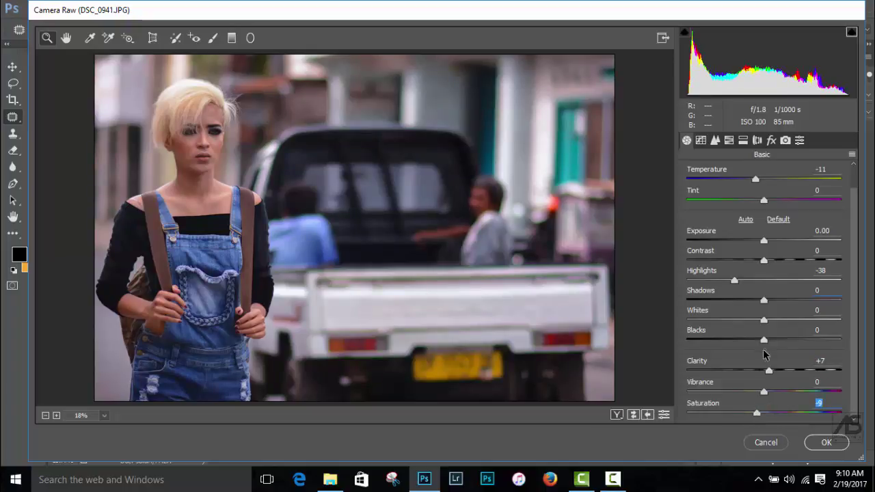
pyautogui.moveTo(764, 341)
pyautogui.mouseDown()
pyautogui.moveTo(755, 345)
pyautogui.moveTo(766, 354)
pyautogui.mouseUp()
pyautogui.press('Down')
pyautogui.click(814, 440)
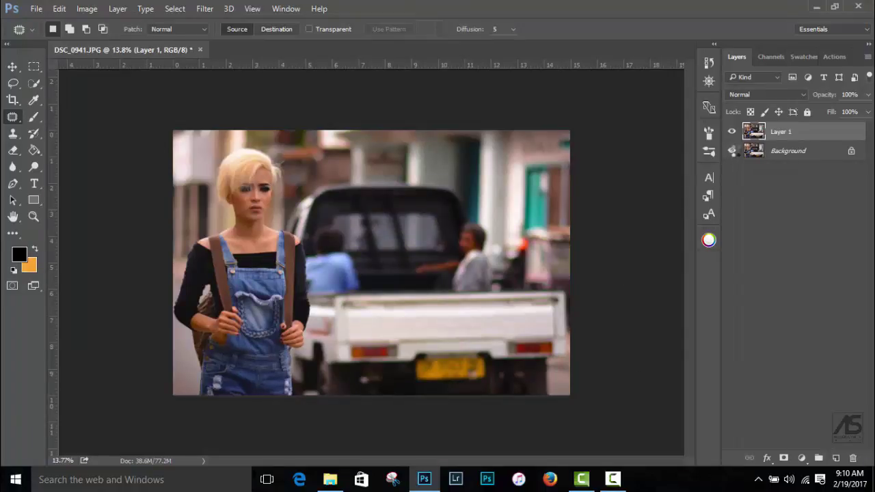
# Step: Compare Layer 1 with the original, lower it to 48% opacity, and flatten the image
pyautogui.click(732, 132)
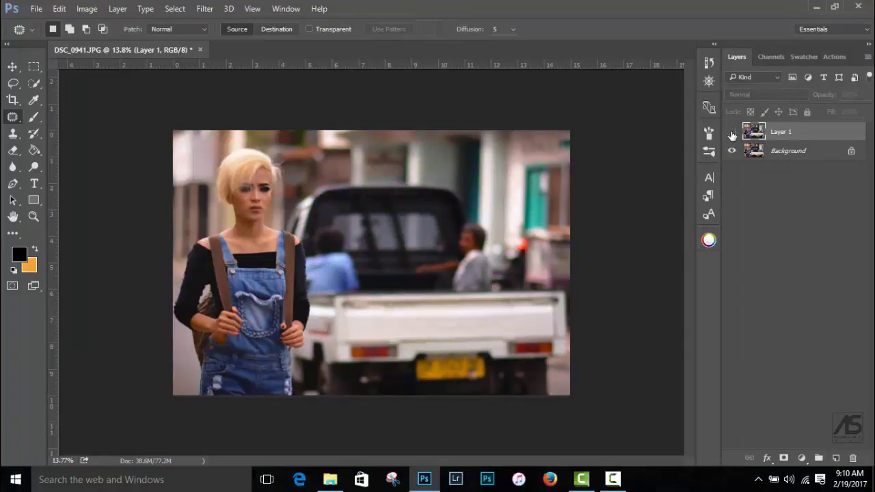
pyautogui.click(732, 132)
pyautogui.click(732, 133)
pyautogui.click(732, 132)
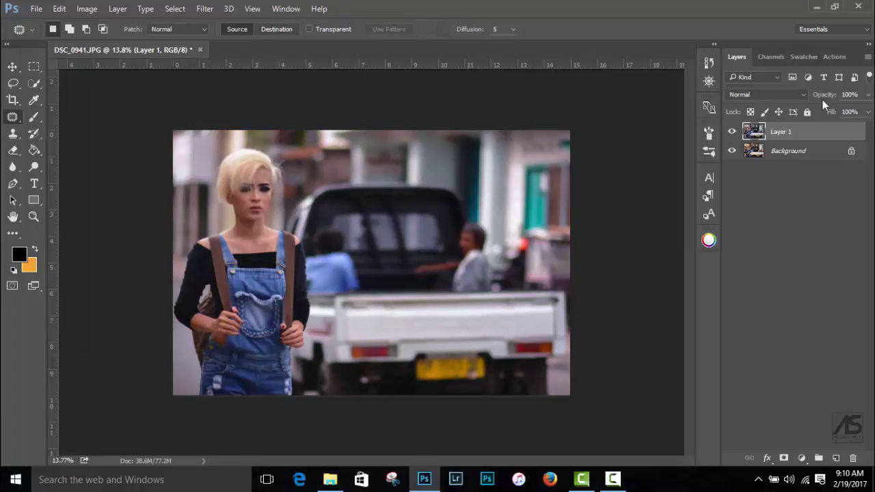
pyautogui.moveTo(823, 100); pyautogui.dragTo(793, 100)
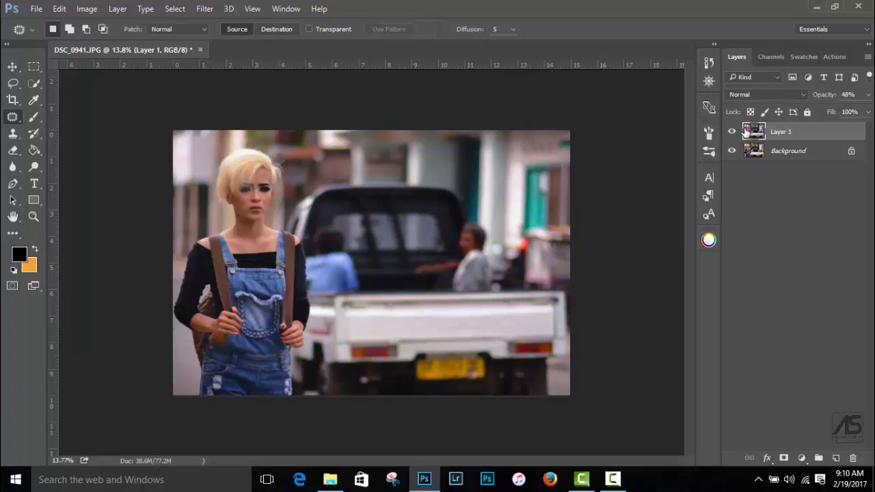
pyautogui.click(732, 131)
pyautogui.click(869, 58)
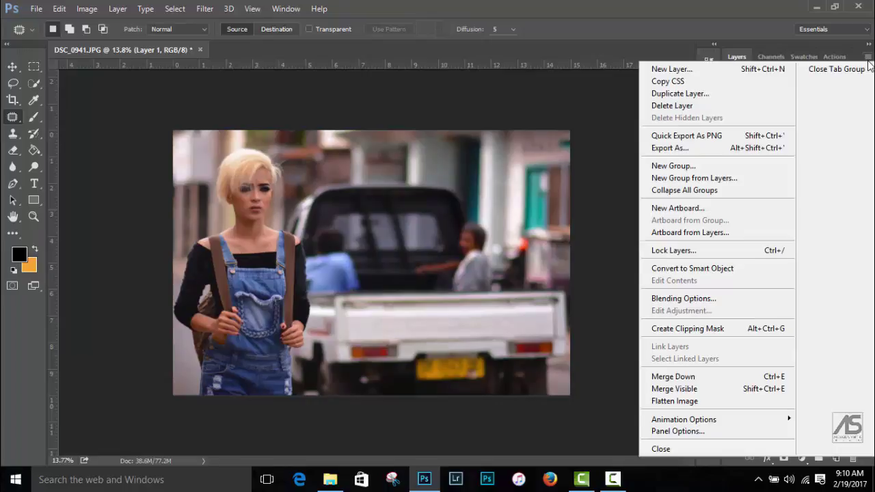
pyautogui.click(713, 406)
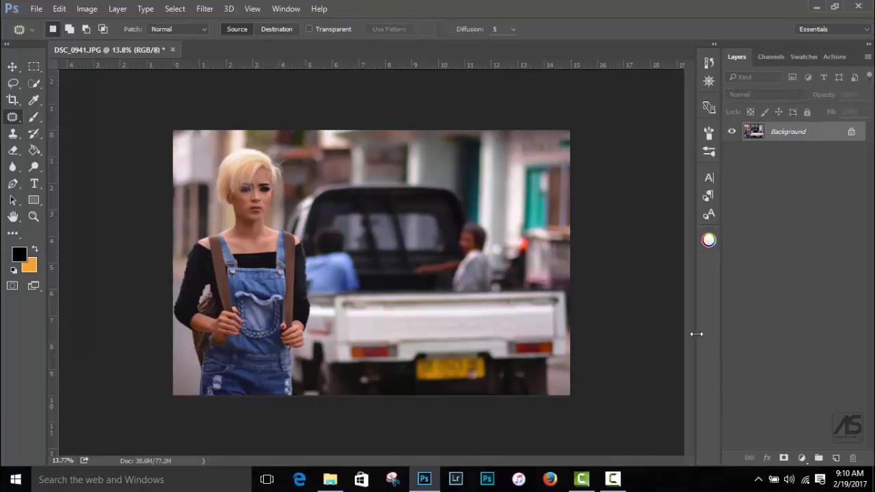
# Step: Duplicate the Background into Layer 1 and Layer 1 copy and put both in Group 1
pyautogui.click(13, 82)
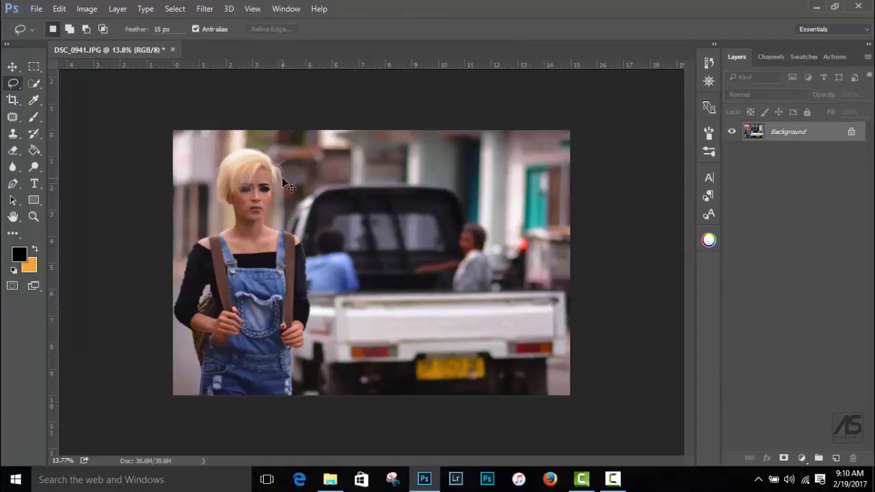
pyautogui.hotkey('ctrl', 'j')
pyautogui.hotkey('ctrl', 'j')
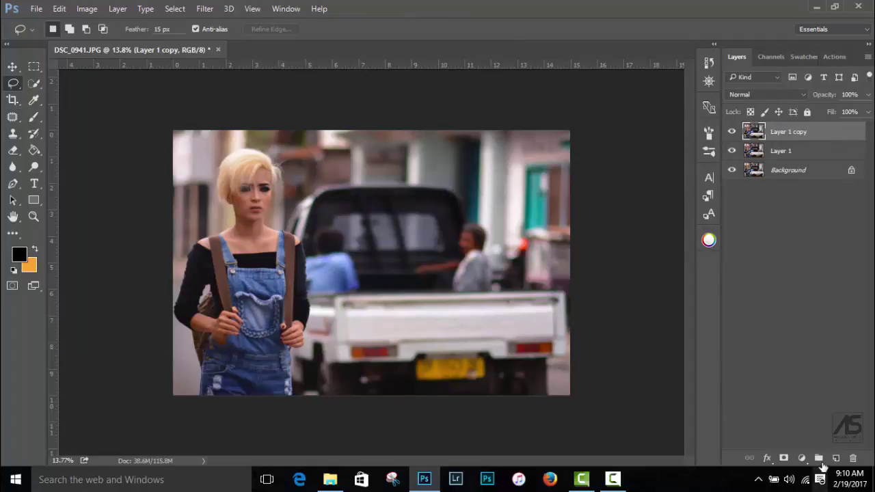
pyautogui.click(818, 457)
pyautogui.click(778, 151)
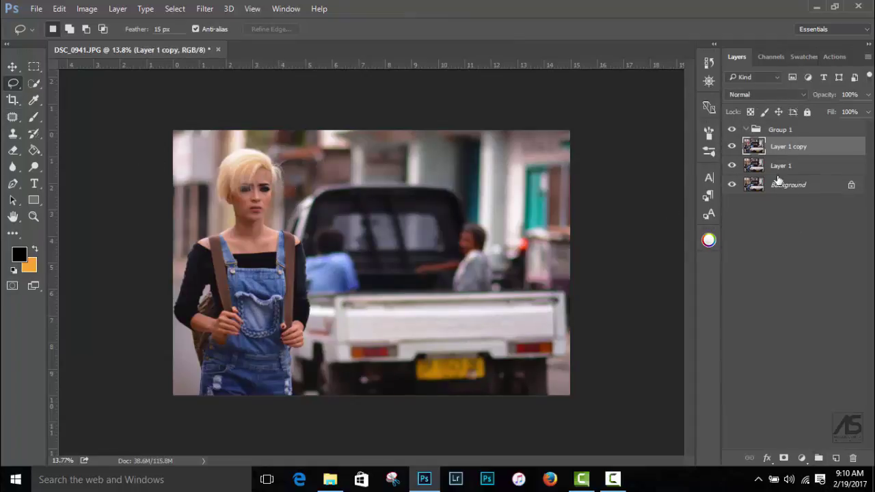
pyautogui.keyDown('shift'); pyautogui.click(778, 170); pyautogui.keyUp('shift')
pyautogui.moveTo(779, 164); pyautogui.dragTo(779, 132)
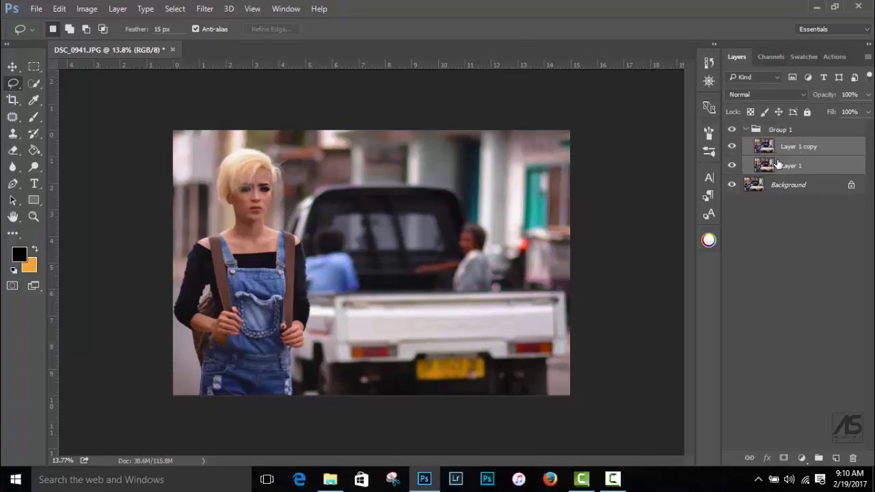
pyautogui.click(777, 165)
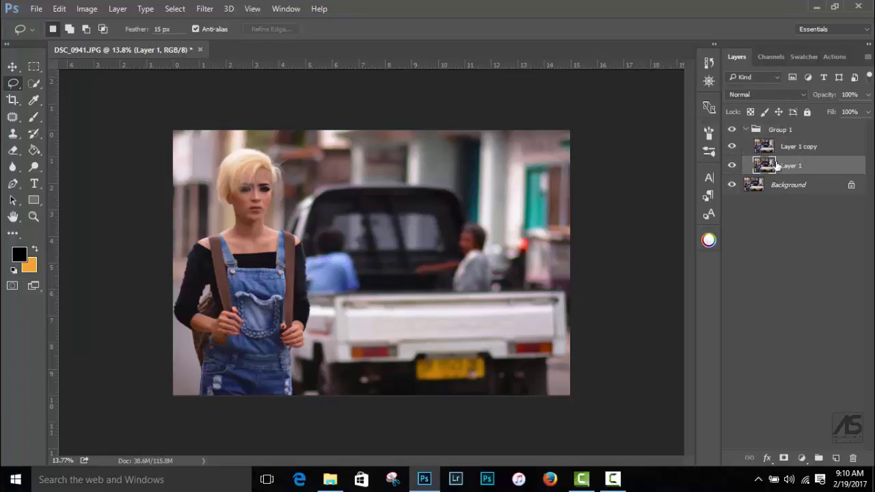
# Step: Apply Gaussian Blur to Layer 1, then select and show Layer 1 copy
pyautogui.click(208, 12)
pyautogui.moveTo(236, 153)
pyautogui.click(408, 198)
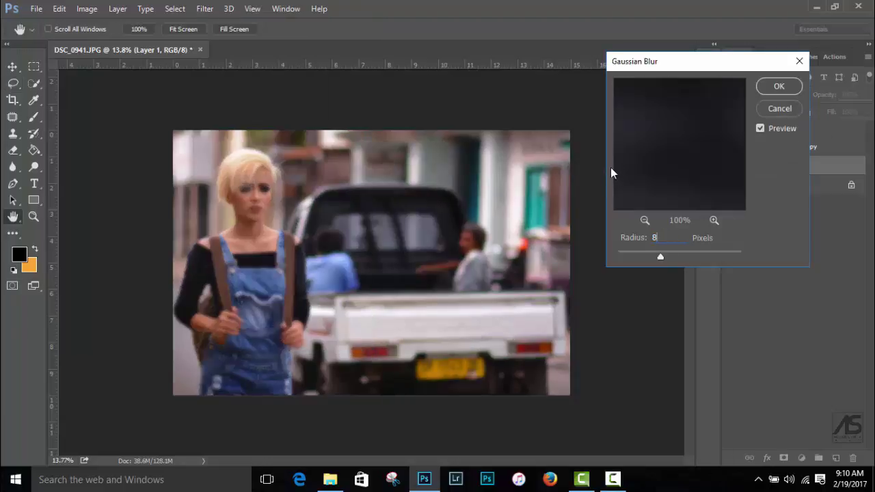
pyautogui.click(786, 86)
pyautogui.click(785, 149)
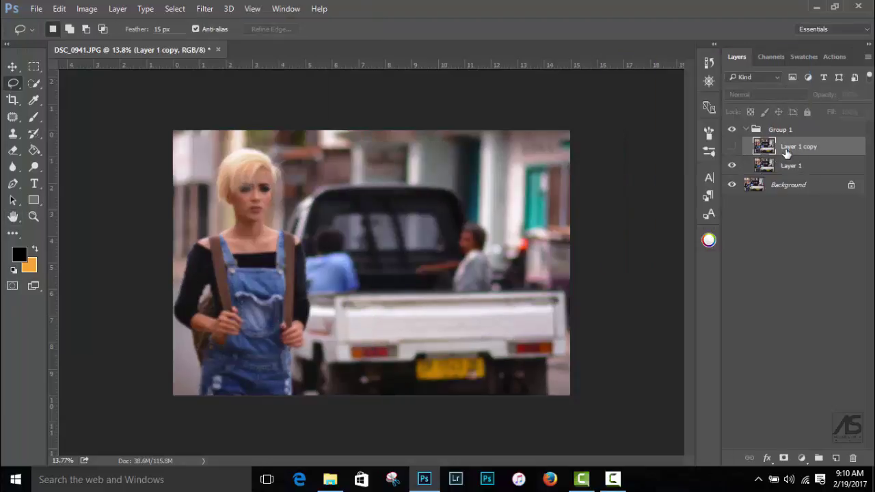
pyautogui.click(732, 147)
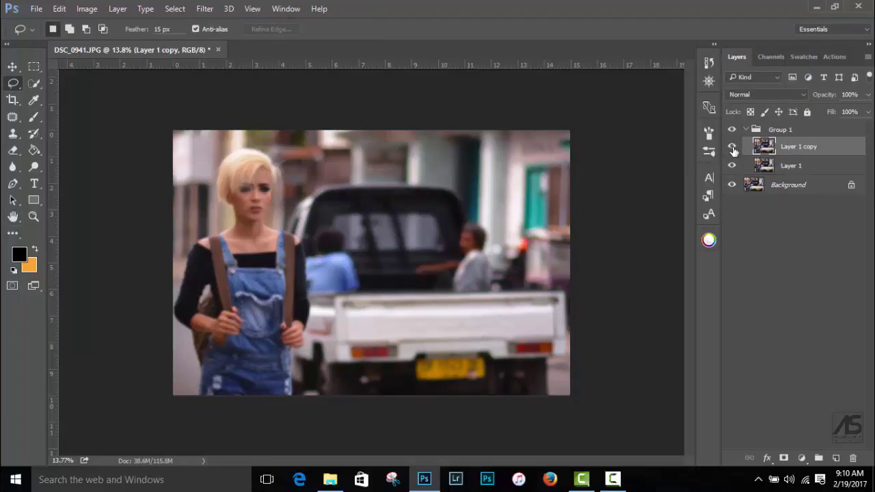
# Step: Apply Image from Layer 1 (Add, Invert) to the copy and set it to Linear Light
pyautogui.click(87, 9)
pyautogui.click(141, 201)
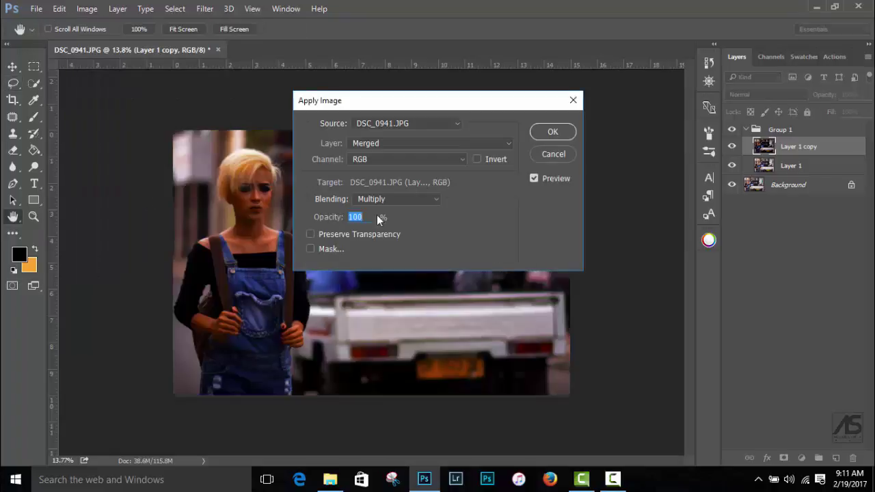
pyautogui.click(398, 200)
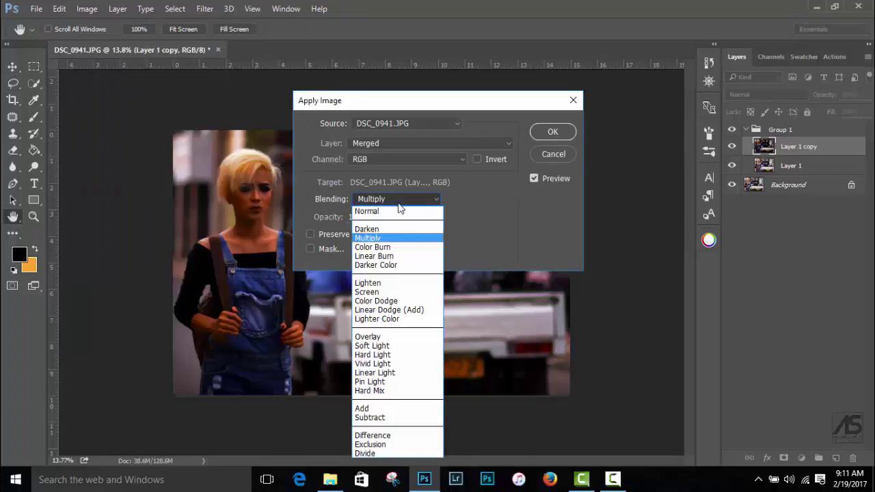
pyautogui.click(408, 409)
pyautogui.click(477, 159)
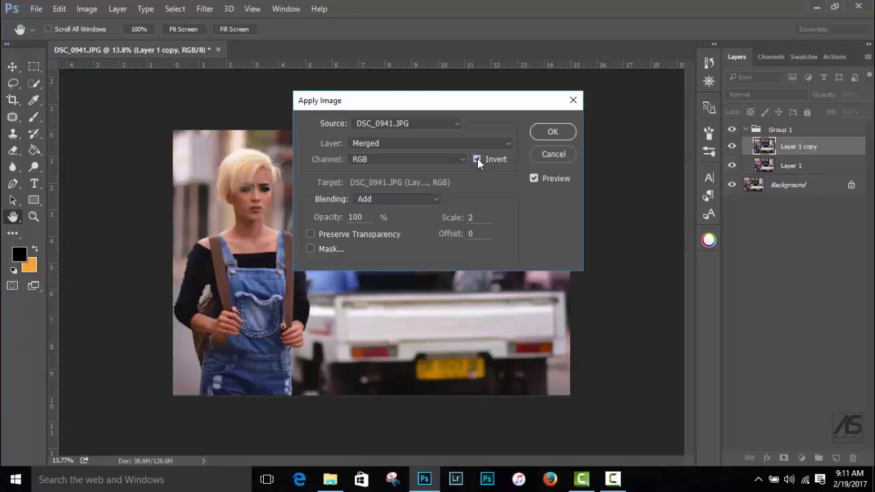
pyautogui.click(472, 143)
pyautogui.click(367, 182)
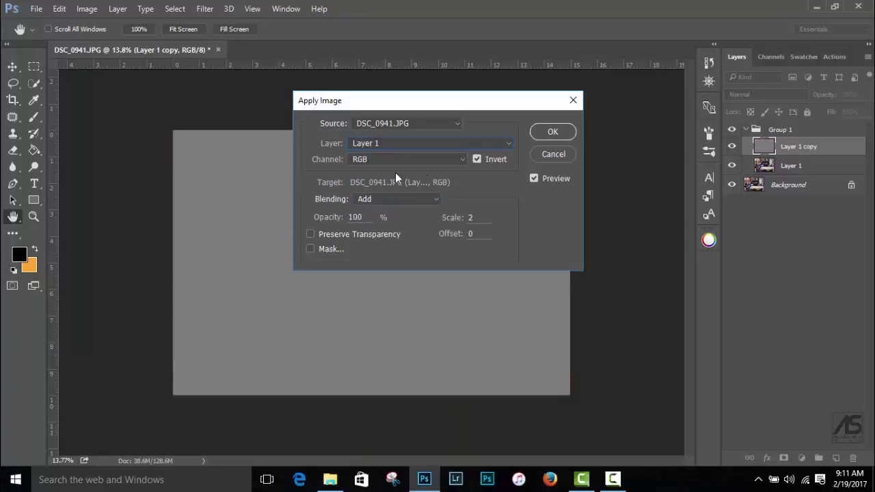
pyautogui.click(543, 133)
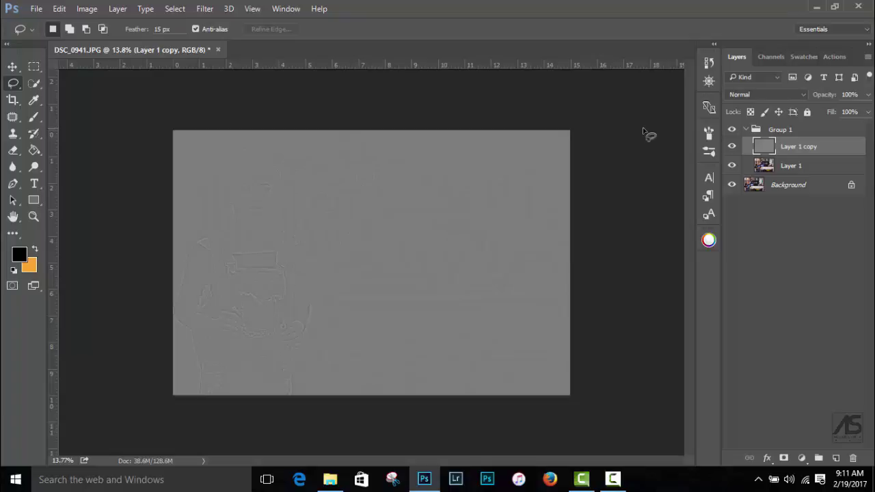
pyautogui.click(730, 95)
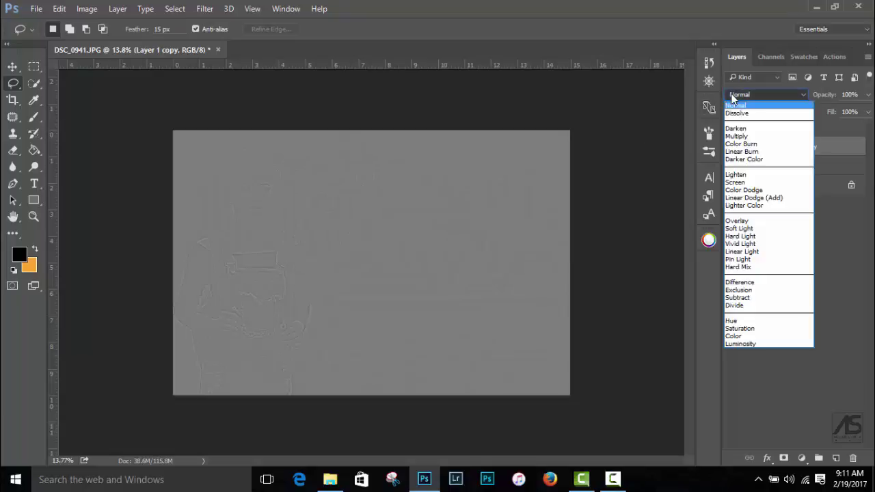
pyautogui.click(753, 250)
pyautogui.click(780, 170)
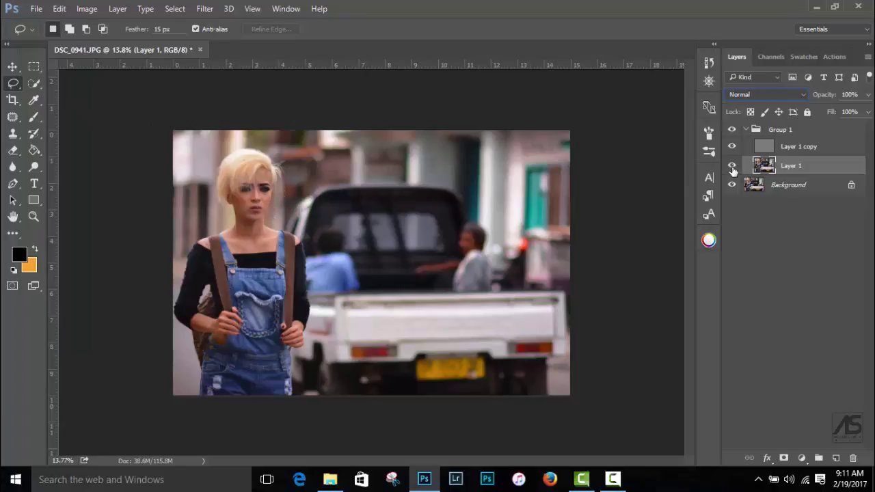
# Step: Duplicate the layer as Layer 1 copy 2 and zoom in on the face
pyautogui.hotkey('ctrl', 'j')
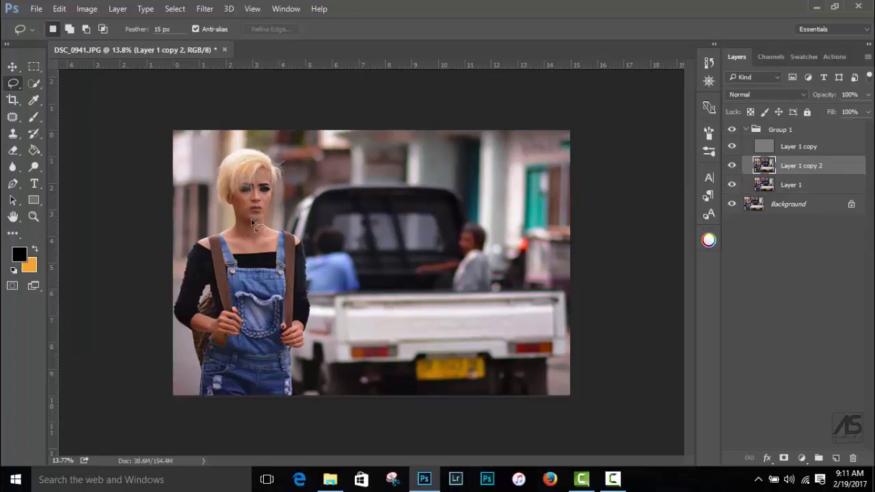
pyautogui.scroll(1, 253, 253)
pyautogui.scroll(1, 191, 181)
pyautogui.scroll(1, 185, 158)
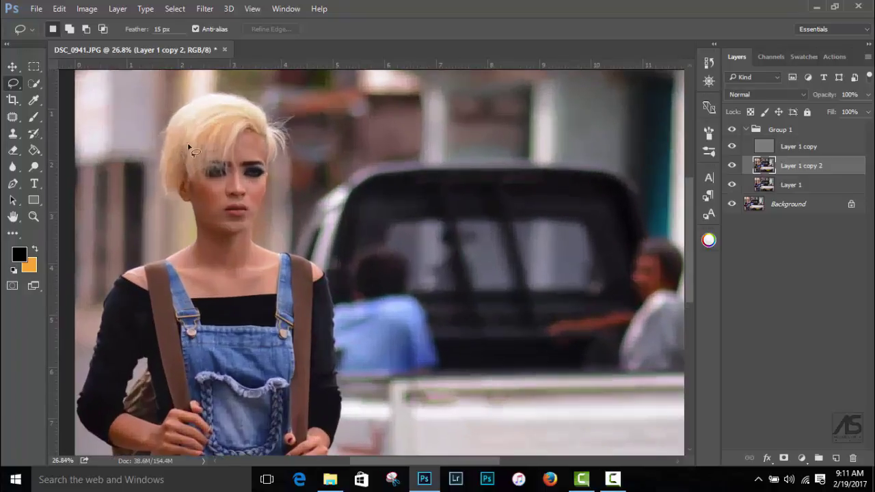
pyautogui.scroll(2, 242, 133)
pyautogui.scroll(1, 268, 123)
pyautogui.scroll(1, 300, 198)
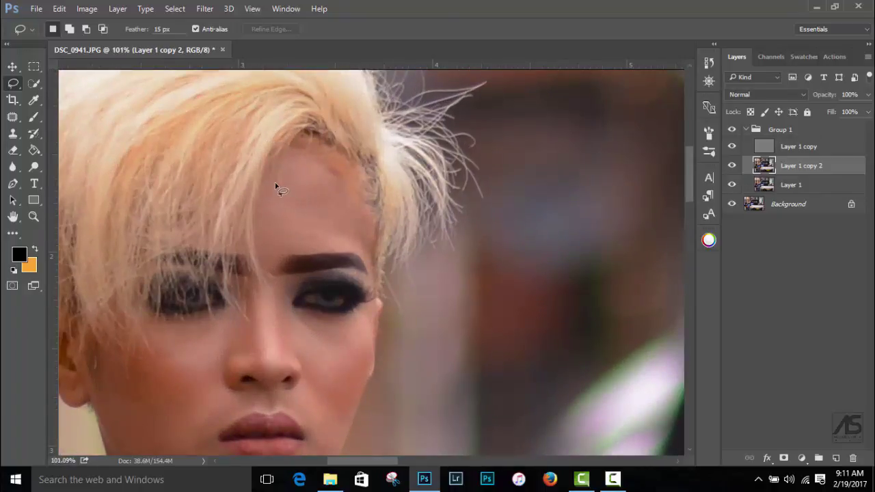
# Step: Lasso the forehead skin and smooth it with Gaussian Blur
pyautogui.moveTo(332, 186); pyautogui.dragTo(354, 229)
pyautogui.moveTo(260, 235); pyautogui.dragTo(266, 219)
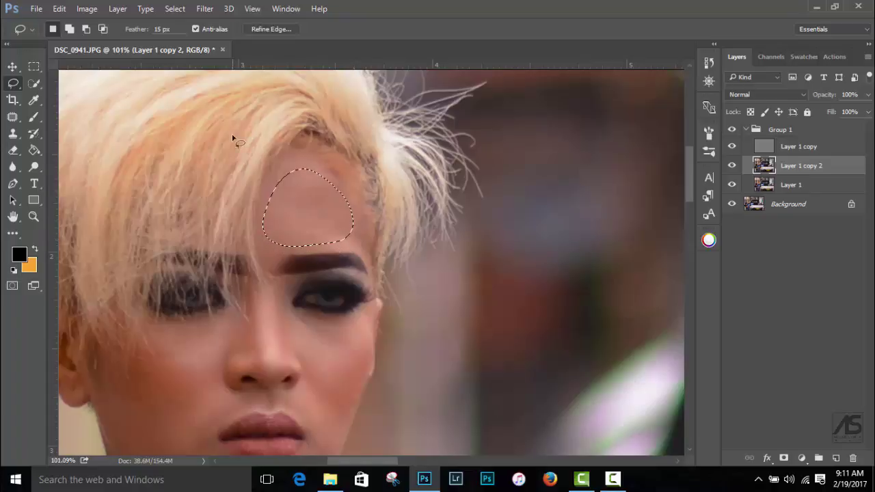
pyautogui.click(205, 9)
pyautogui.moveTo(211, 150)
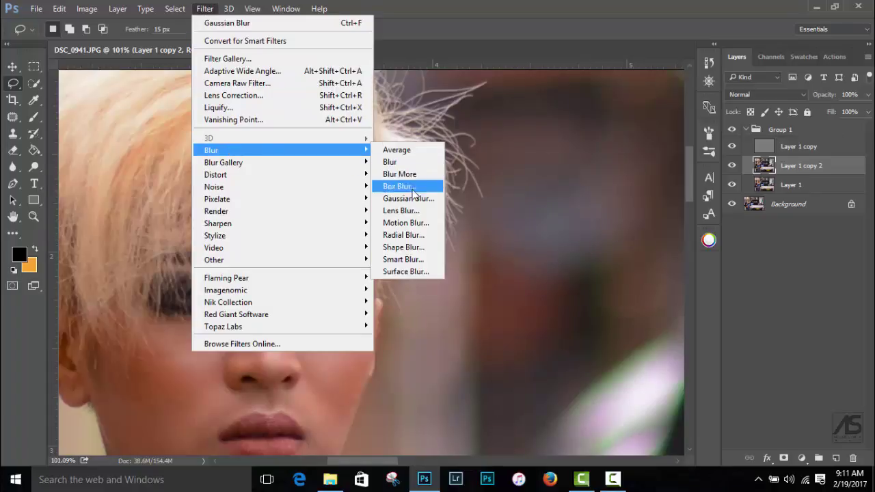
pyautogui.click(417, 198)
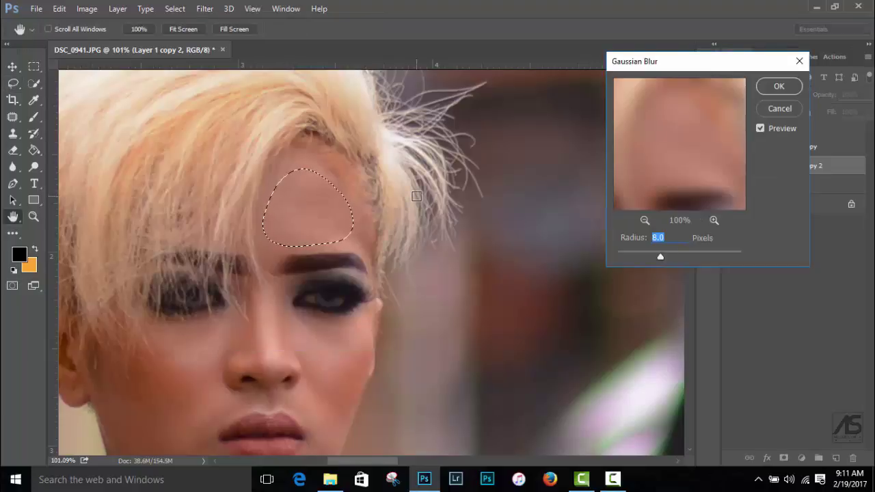
pyautogui.click(779, 86)
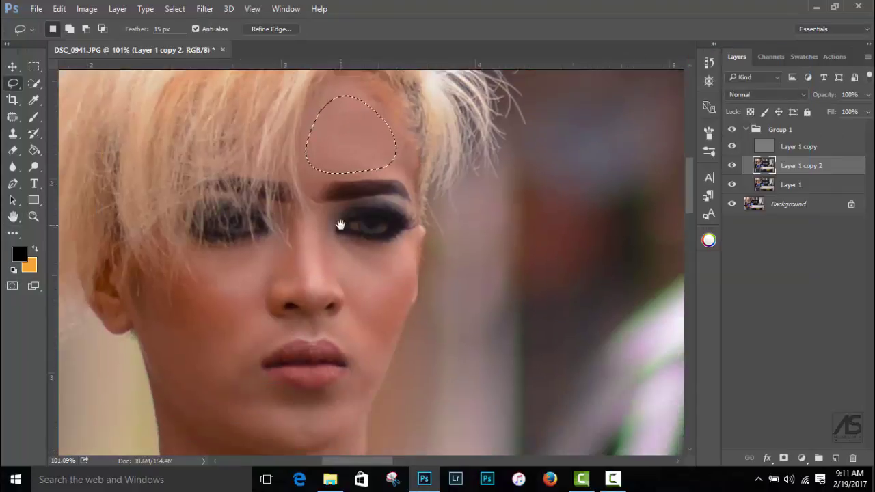
pyautogui.moveTo(289, 308); pyautogui.dragTo(342, 229)
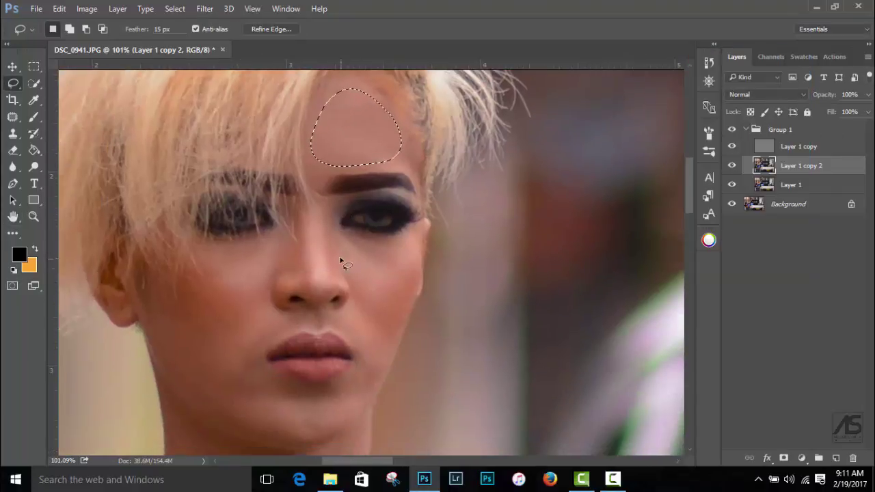
pyautogui.hotkey('ctrl', 'd')
# Step: Trace lasso selections around the cheek, chin and jaw, then deselect
pyautogui.moveTo(397, 244); pyautogui.dragTo(394, 318)
pyautogui.moveTo(356, 291); pyautogui.dragTo(349, 246)
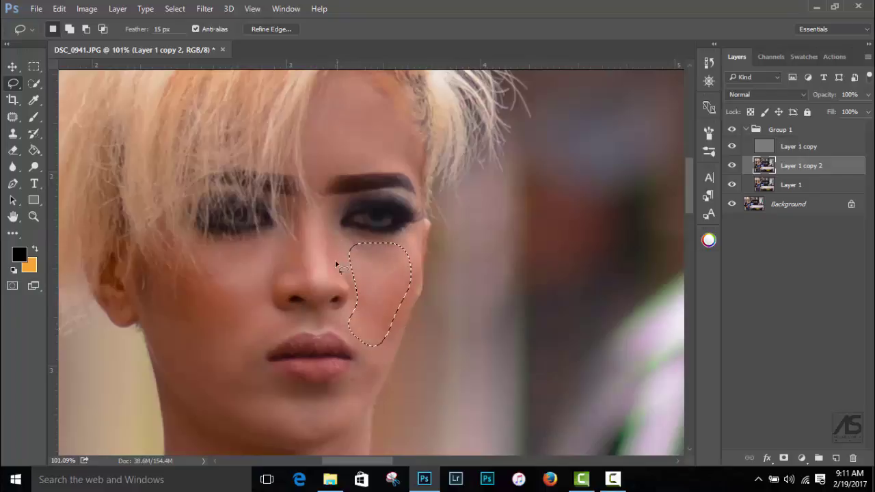
pyautogui.moveTo(243, 253); pyautogui.dragTo(259, 279)
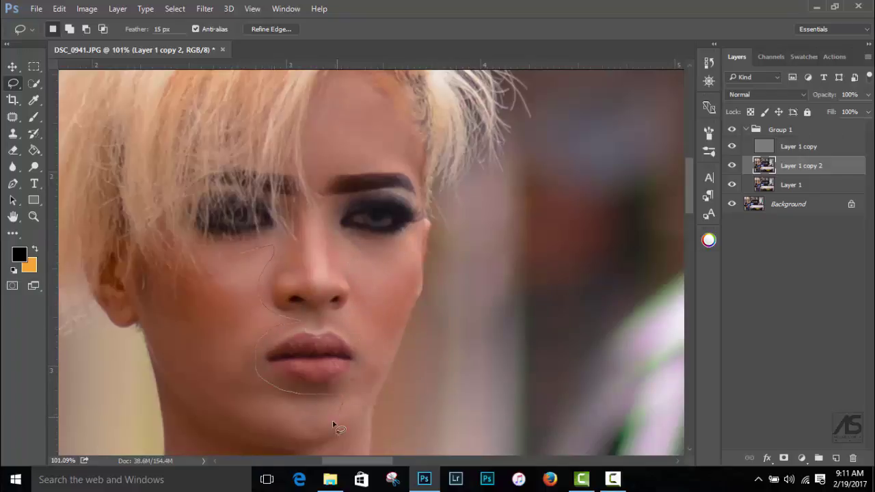
pyautogui.moveTo(335, 425)
pyautogui.mouseDown()
pyautogui.moveTo(259, 427)
pyautogui.moveTo(189, 387)
pyautogui.mouseUp()
pyautogui.moveTo(160, 320); pyautogui.dragTo(199, 276)
pyautogui.moveTo(212, 246); pyautogui.dragTo(214, 248)
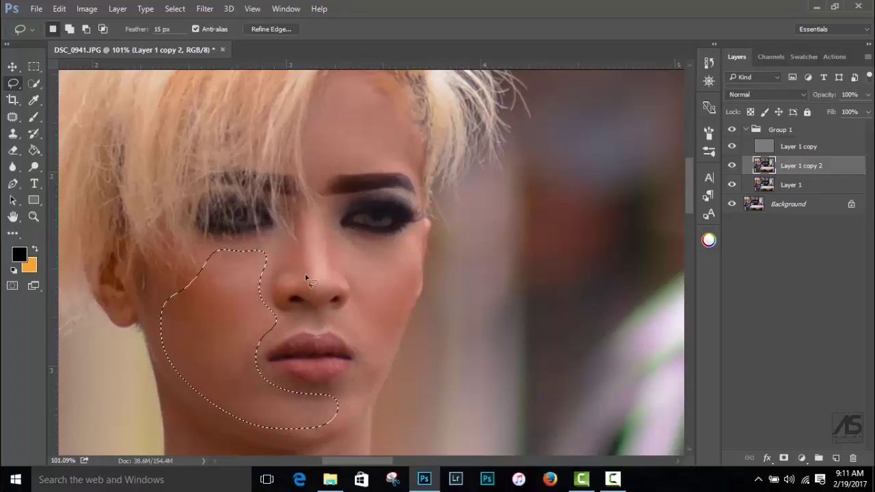
pyautogui.hotkey('ctrl', 'd')
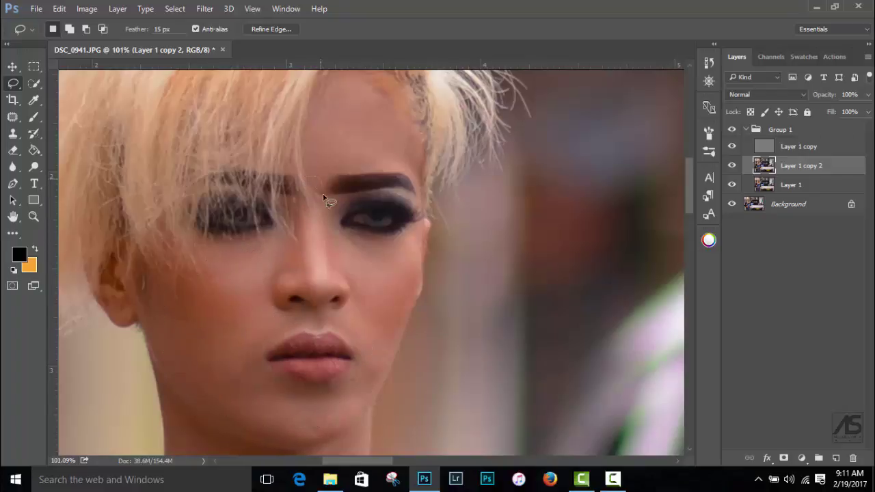
# Step: Lasso the nose and smooth it with Gaussian Blur
pyautogui.moveTo(323, 193)
pyautogui.mouseDown()
pyautogui.moveTo(338, 287)
pyautogui.moveTo(303, 298)
pyautogui.moveTo(282, 281)
pyautogui.mouseUp()
pyautogui.moveTo(294, 216); pyautogui.dragTo(308, 185)
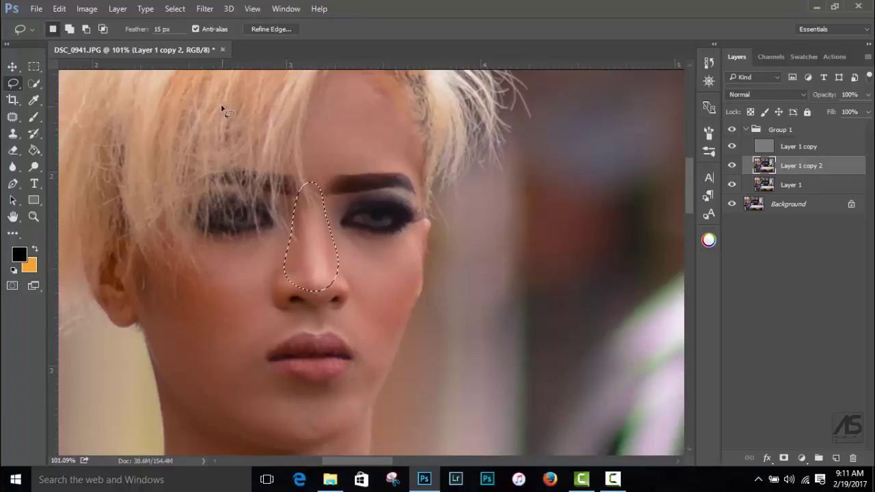
pyautogui.click(205, 9)
pyautogui.click(211, 24)
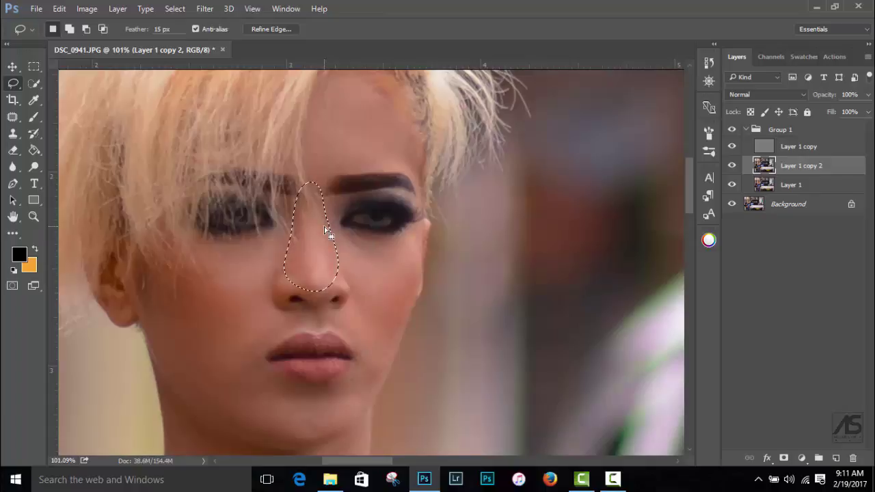
pyautogui.hotkey('ctrl', 'd')
# Step: Outline the jawline and the neck down to the collarbone for smoothing
pyautogui.scroll(-3, 382, 293)
pyautogui.scroll(-2, 419, 151)
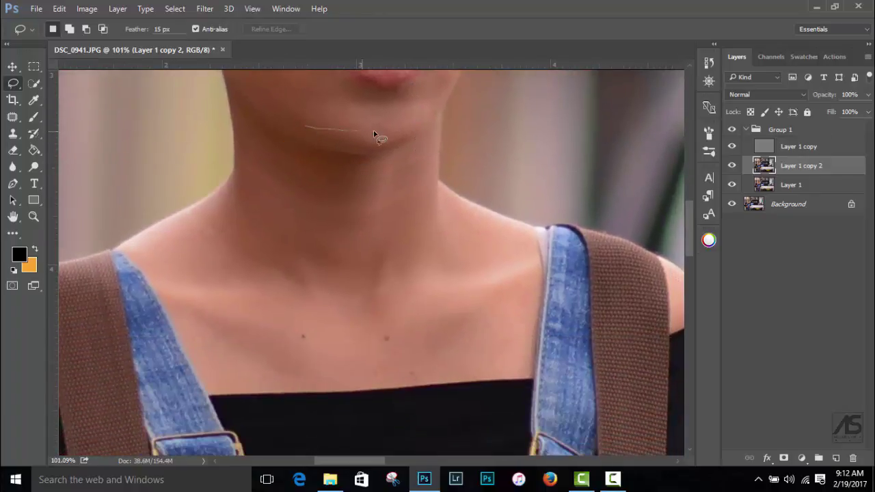
pyautogui.moveTo(374, 132)
pyautogui.mouseDown()
pyautogui.moveTo(417, 123)
pyautogui.moveTo(337, 172)
pyautogui.moveTo(254, 132)
pyautogui.moveTo(253, 84)
pyautogui.moveTo(240, 67)
pyautogui.mouseUp()
pyautogui.click(205, 9)
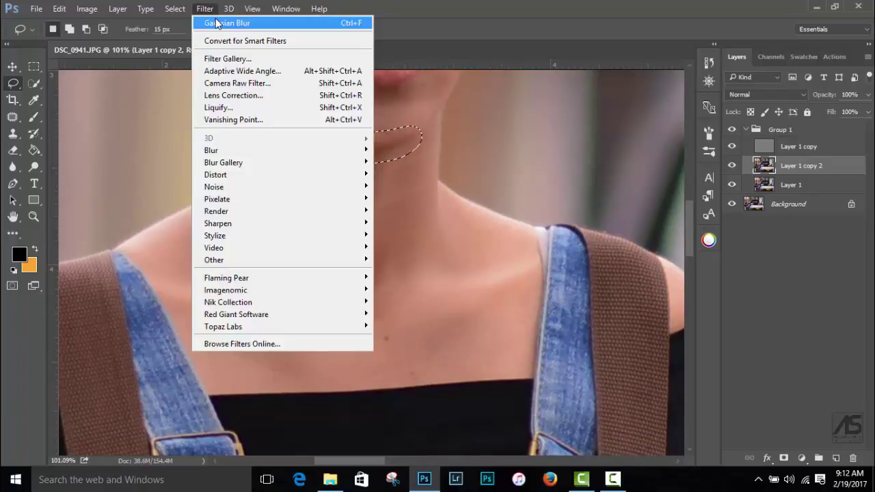
pyautogui.press('Escape')
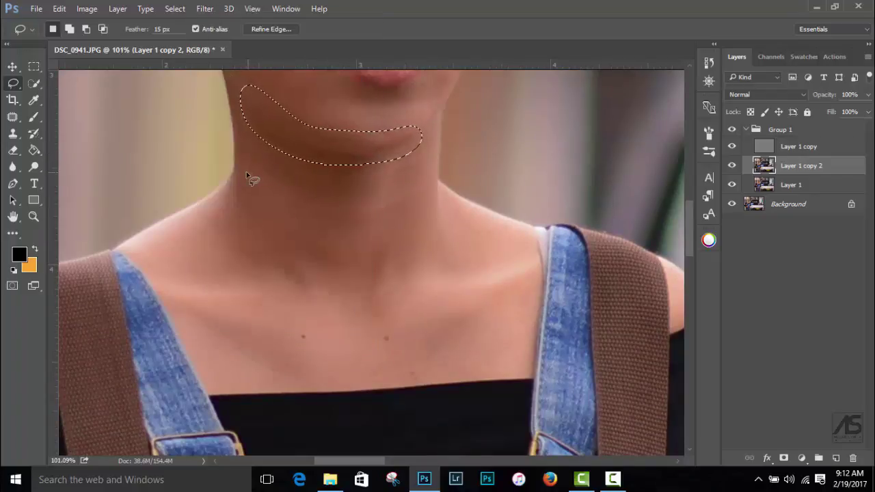
pyautogui.moveTo(246, 166)
pyautogui.mouseDown()
pyautogui.moveTo(247, 128)
pyautogui.moveTo(299, 157)
pyautogui.moveTo(420, 159)
pyautogui.mouseUp()
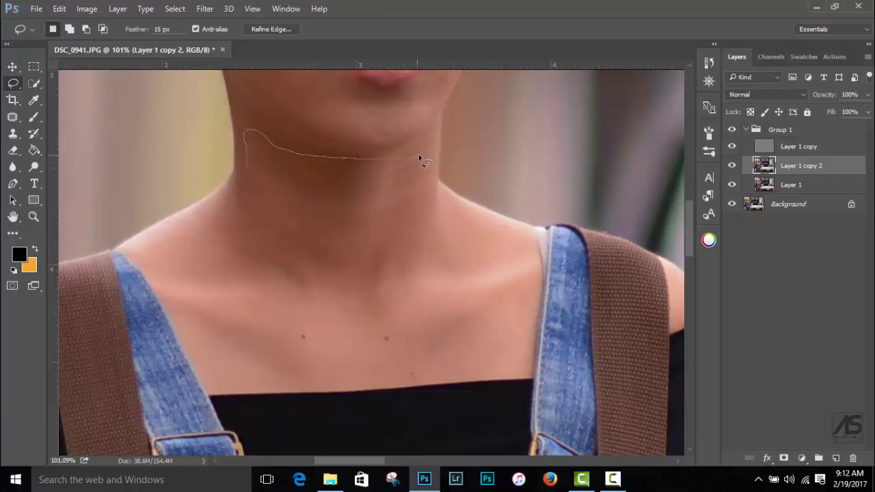
pyautogui.moveTo(443, 216)
pyautogui.mouseDown()
pyautogui.moveTo(520, 277)
pyautogui.moveTo(458, 360)
pyautogui.mouseUp()
pyautogui.moveTo(255, 363); pyautogui.dragTo(172, 285)
pyautogui.moveTo(218, 222); pyautogui.dragTo(220, 223)
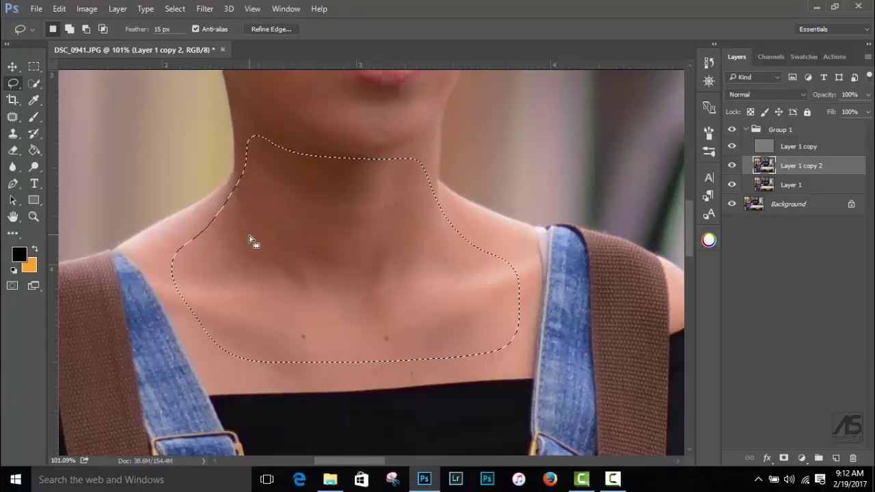
pyautogui.hotkey('ctrl', 'd')
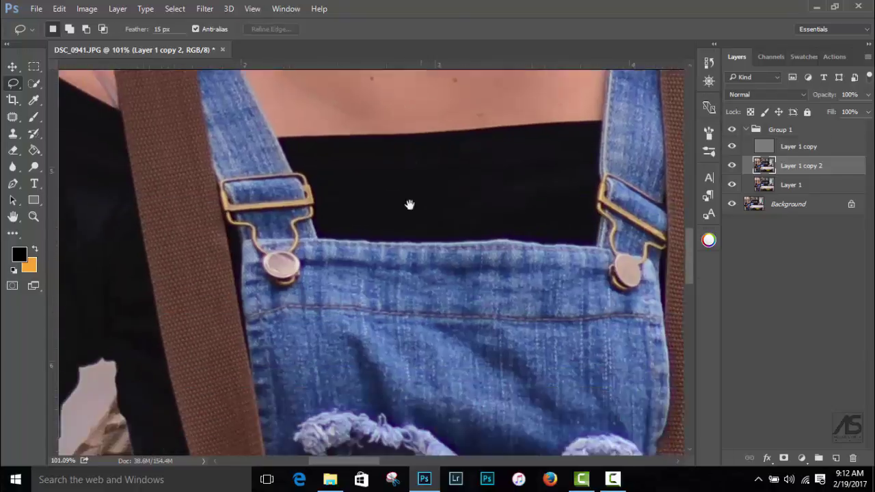
# Step: Lasso the forearm and smooth it with Gaussian Blur
pyautogui.moveTo(321, 317); pyautogui.dragTo(483, 182)
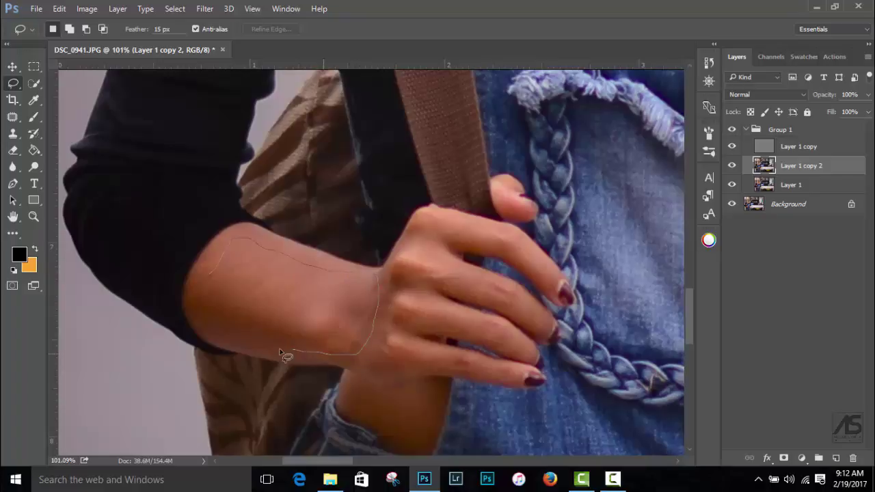
pyautogui.moveTo(356, 272); pyautogui.dragTo(206, 281)
pyautogui.click(204, 8)
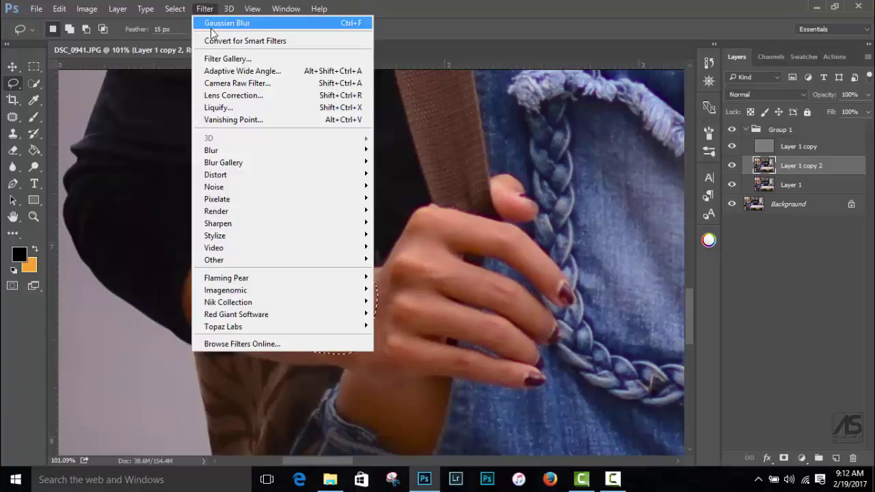
pyautogui.click(213, 24)
pyautogui.hotkey('ctrl', 'd')
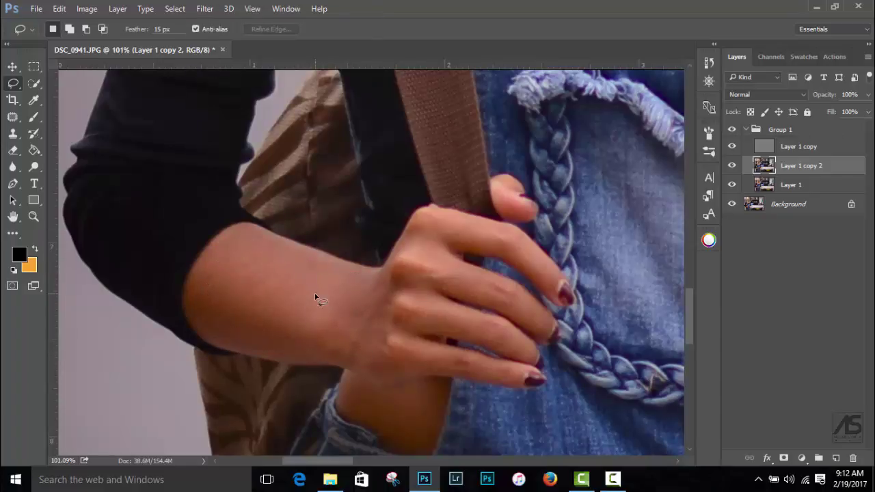
pyautogui.hscroll(3, 385, 303)
pyautogui.hscroll(3, 421, 295)
pyautogui.scroll(-2, 421, 295)
pyautogui.scroll(-2, 410, 288)
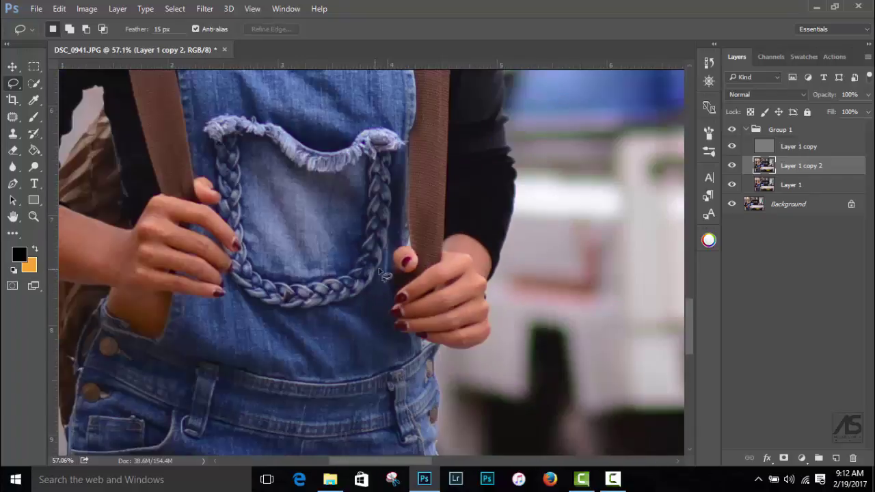
pyautogui.scroll(-2, 386, 276)
pyautogui.scroll(-2, 455, 274)
pyautogui.scroll(-1, 455, 273)
# Step: Stamp all visible layers above Layer 1 copy into Layer 2 and apply Portraiture's Modourart preset
pyautogui.scroll(-1, 455, 273)
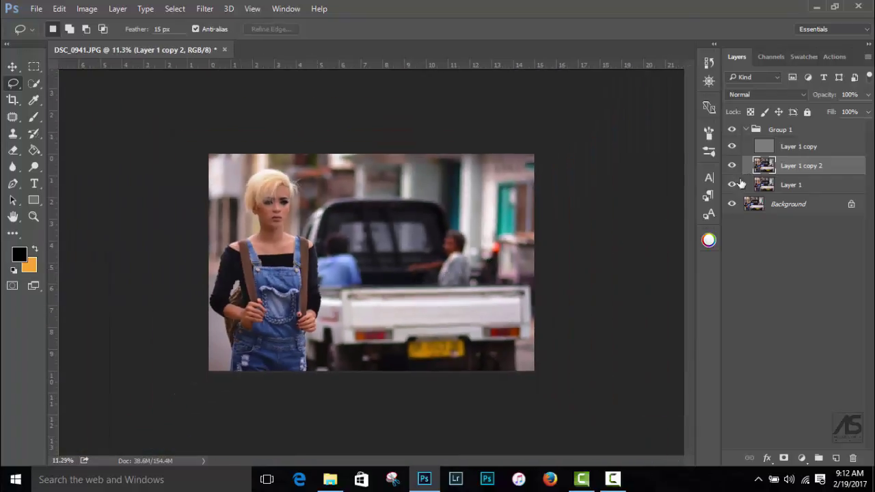
pyautogui.click(786, 147)
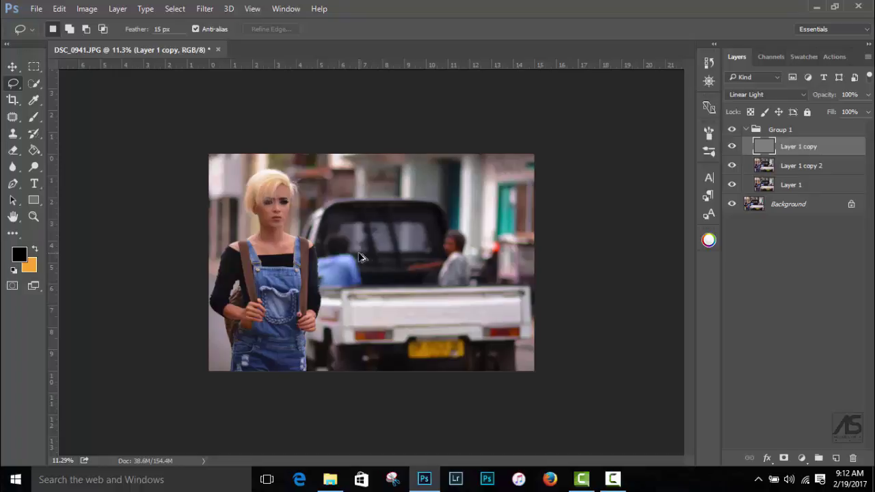
pyautogui.hotkey('ctrl', 'shift', 'alt', 'e')
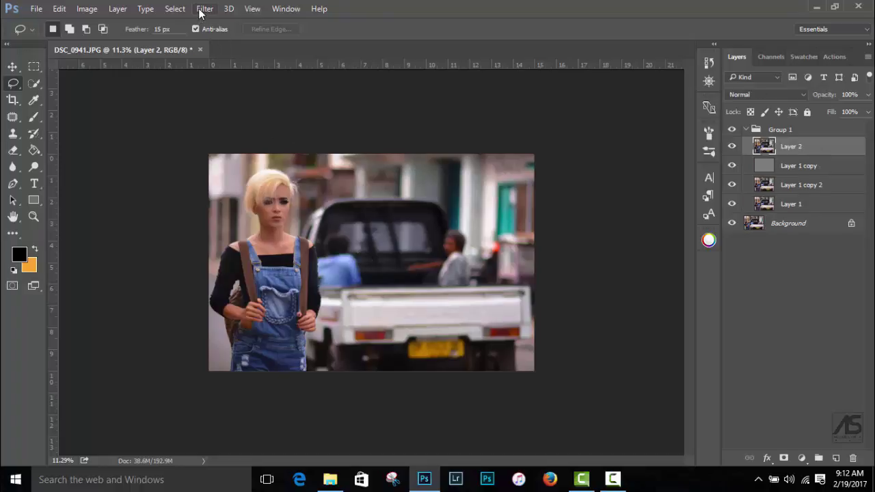
pyautogui.click(203, 9)
pyautogui.moveTo(225, 290)
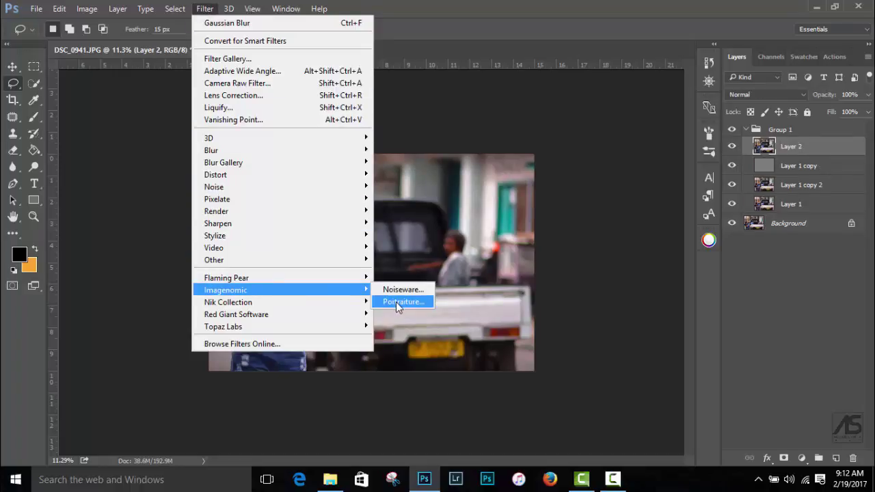
pyautogui.click(399, 302)
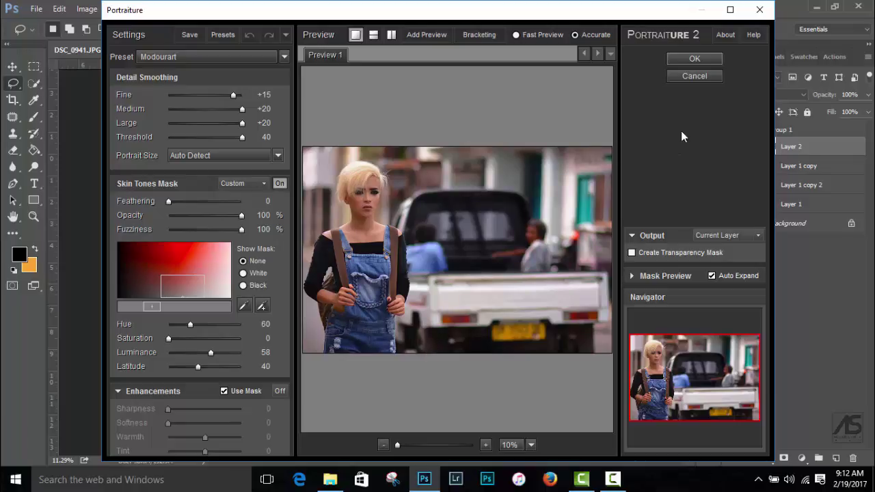
pyautogui.click(694, 60)
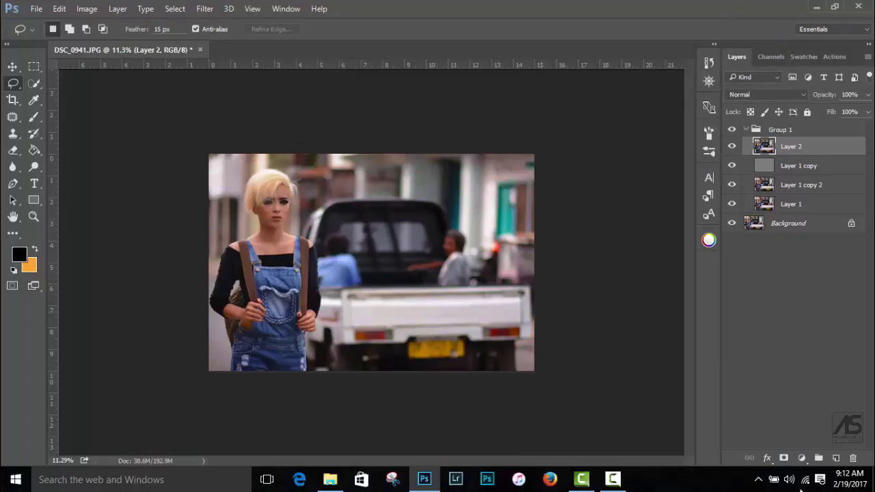
# Step: Give Layer 2 a black mask and set up a white brush at 100% flow, size 300
pyautogui.keyDown('alt'); pyautogui.click(783, 459); pyautogui.keyUp('alt')
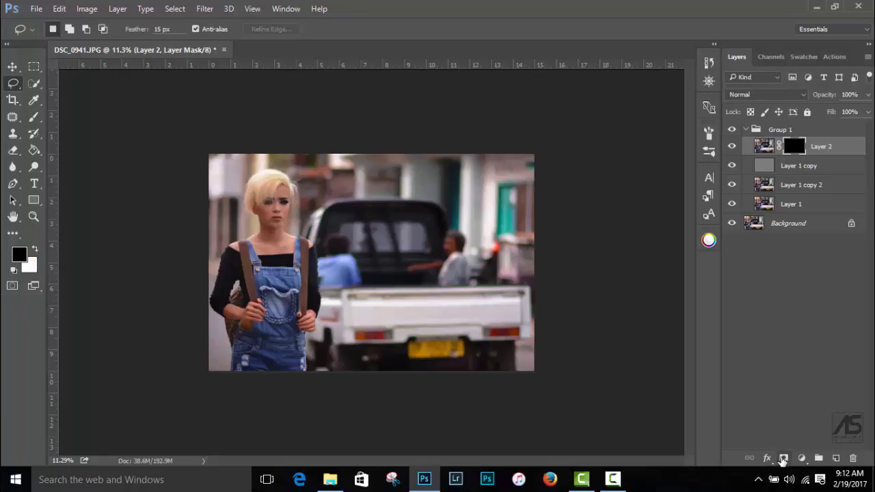
pyautogui.click(34, 116)
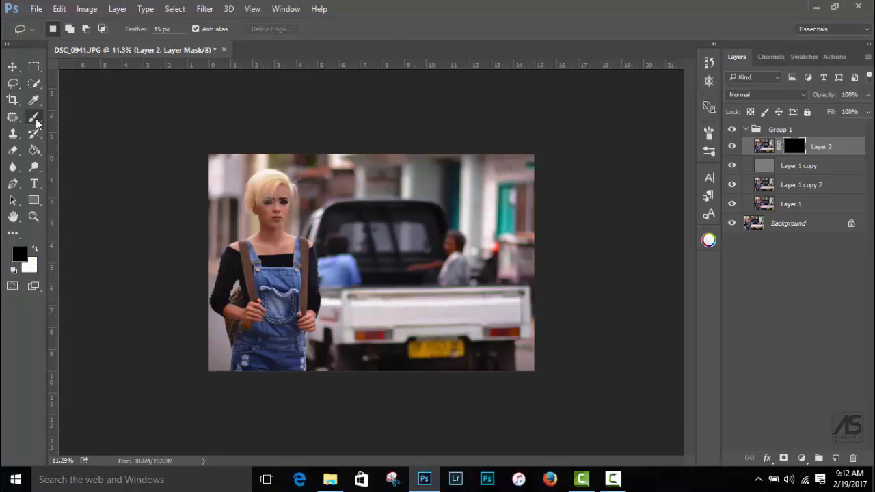
pyautogui.click(35, 250)
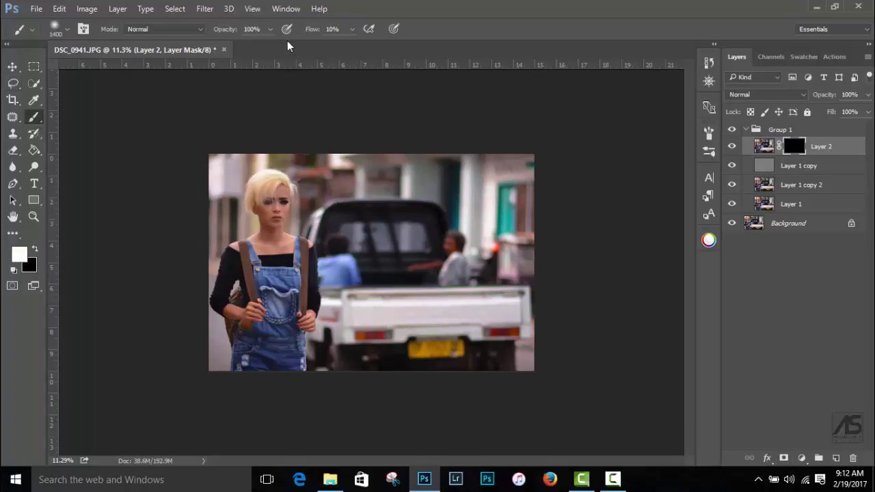
pyautogui.moveTo(305, 34); pyautogui.dragTo(464, 38)
pyautogui.press('[')
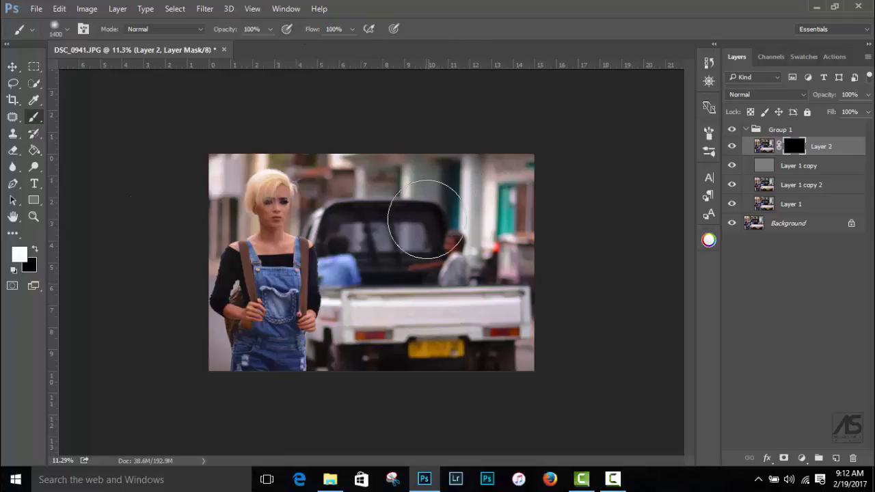
pyautogui.press('[')
pyautogui.press('[')
pyautogui.press('[')
pyautogui.press('[')
pyautogui.press('[')
pyautogui.press('[')
pyautogui.press('[')
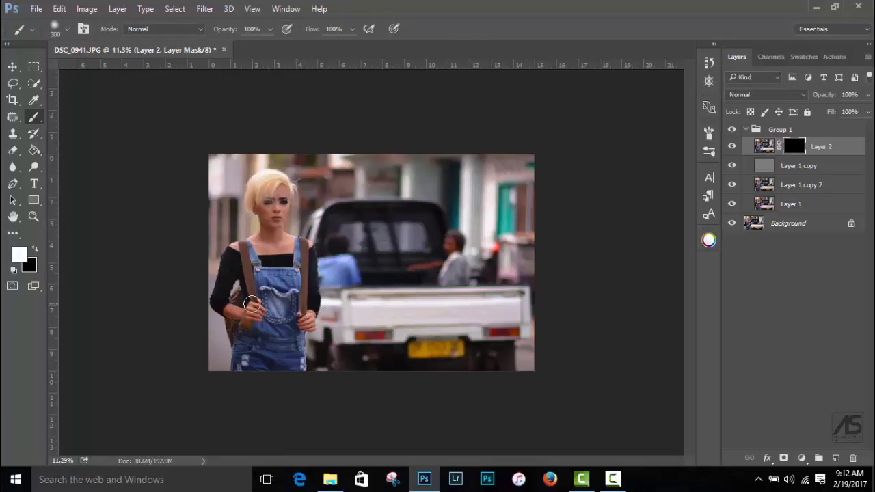
# Step: With a 100 px brush, paint smoothed skin back onto the forehead, cheek, neck and collarbone
pyautogui.scroll(1, 257, 266)
pyautogui.scroll(1, 257, 266)
pyautogui.scroll(1, 206, 328)
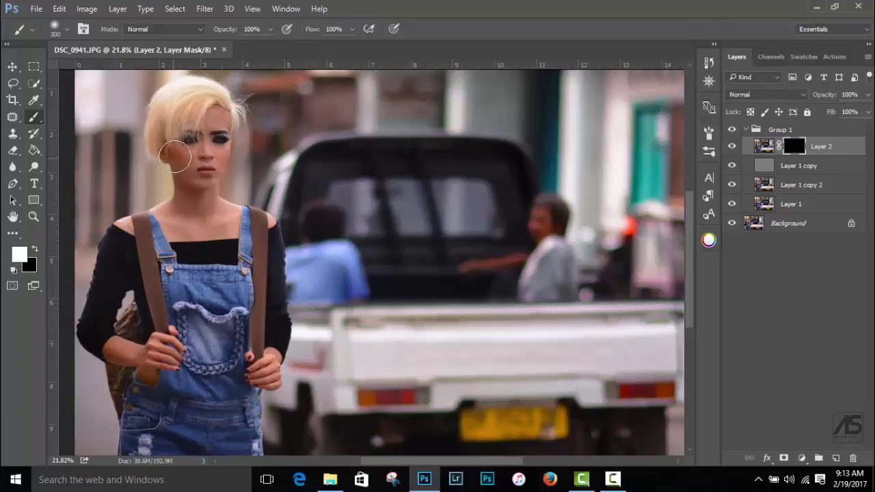
pyautogui.scroll(2, 196, 108)
pyautogui.scroll(1, 196, 108)
pyautogui.scroll(1, 205, 120)
pyautogui.press('[')
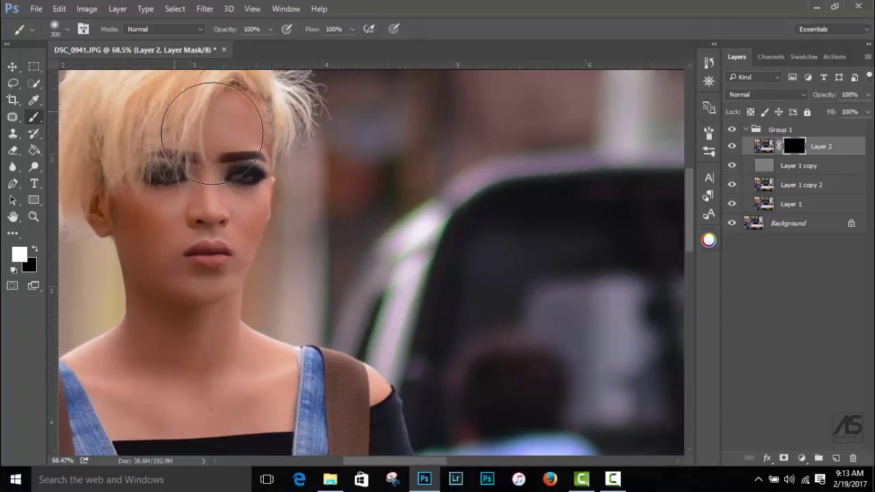
pyautogui.scroll(1, 210, 118)
pyautogui.press('[')
pyautogui.press('[')
pyautogui.press('[')
pyautogui.moveTo(221, 146); pyautogui.dragTo(257, 143)
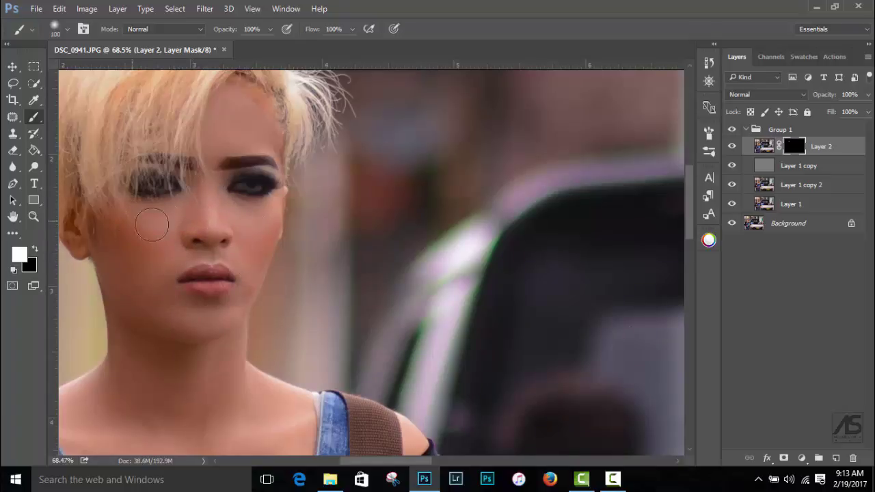
pyautogui.moveTo(209, 346); pyautogui.dragTo(365, 201)
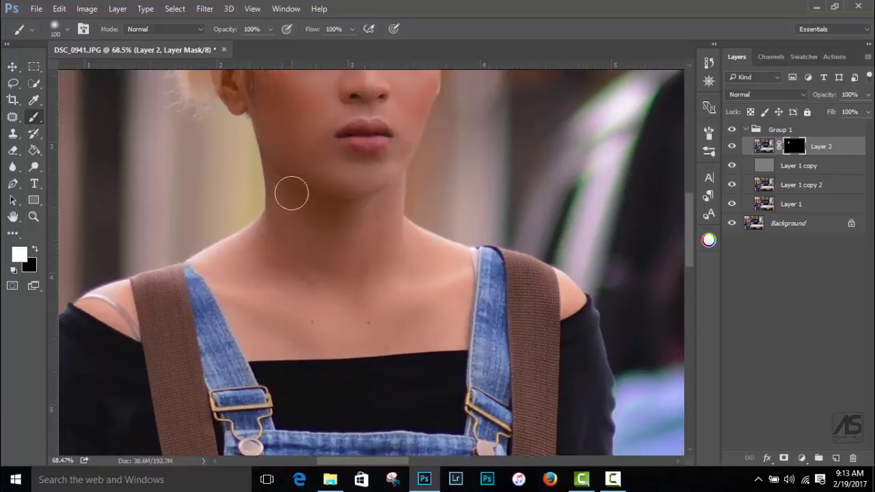
pyautogui.moveTo(292, 194)
pyautogui.mouseDown()
pyautogui.moveTo(324, 212)
pyautogui.moveTo(380, 201)
pyautogui.moveTo(393, 248)
pyautogui.moveTo(447, 308)
pyautogui.moveTo(275, 329)
pyautogui.mouseUp()
pyautogui.press(']')
pyautogui.press(']')
# Step: With a small black brush, mask the smoothing off the lips, eyes, brows and neckline edges
pyautogui.click(35, 250)
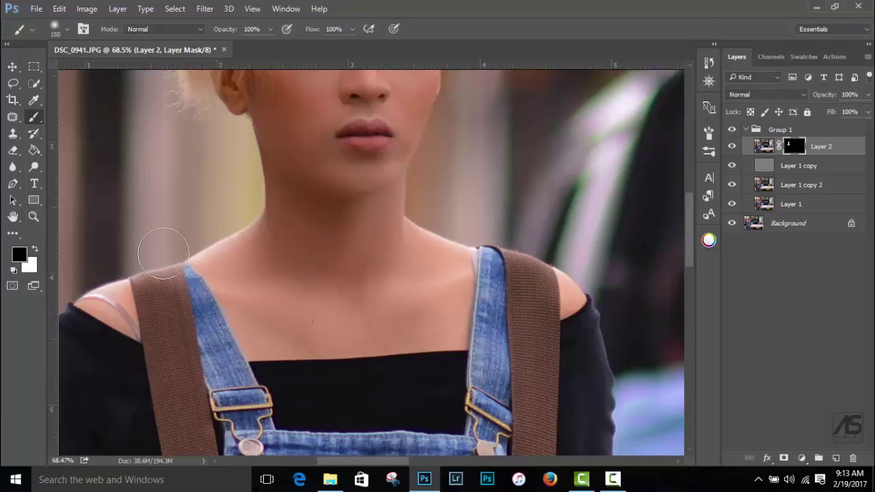
pyautogui.press('[')
pyautogui.press('[')
pyautogui.press('[')
pyautogui.press('[')
pyautogui.press('[')
pyautogui.press('[')
pyautogui.press('[')
pyautogui.press('[')
pyautogui.press('[')
pyautogui.scroll(5, 297, 164)
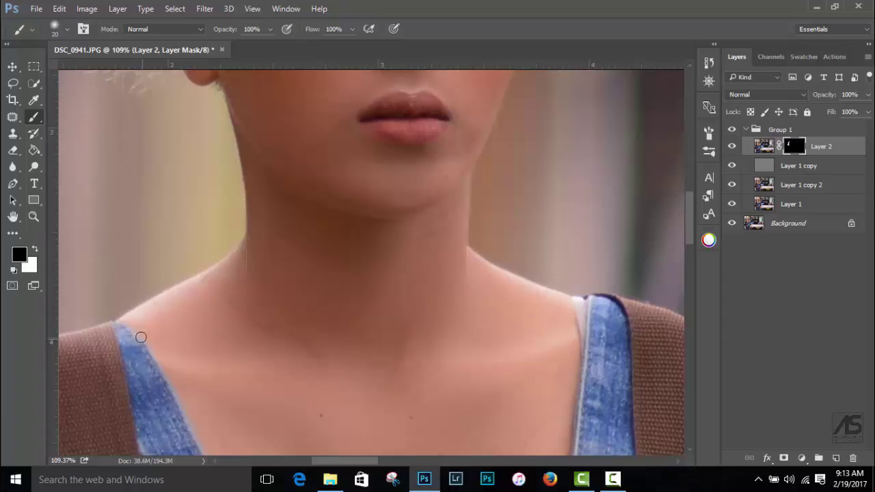
pyautogui.scroll(5, 328, 314)
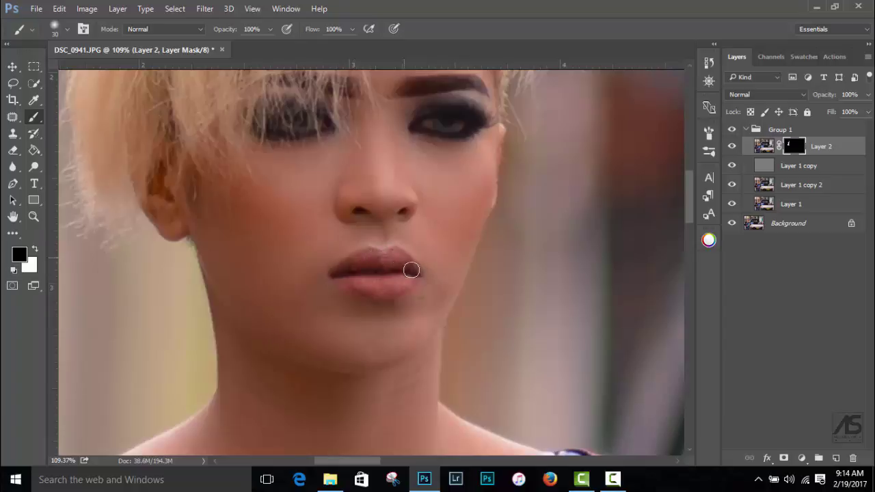
pyautogui.scroll(3, 410, 181)
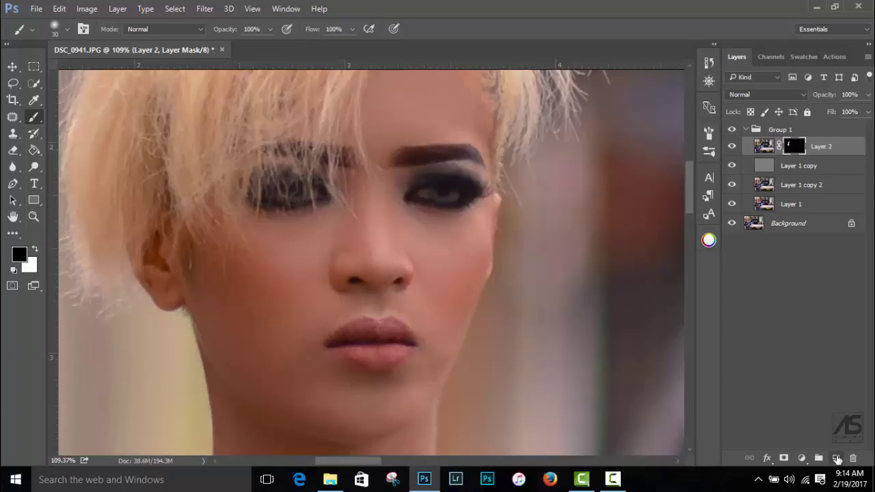
# Step: Create Layer 3 in Soft Light mode filled with 50% gray
pyautogui.keyDown('alt'); pyautogui.click(836, 458); pyautogui.keyUp('alt')
pyautogui.click(594, 156)
pyautogui.click(581, 316)
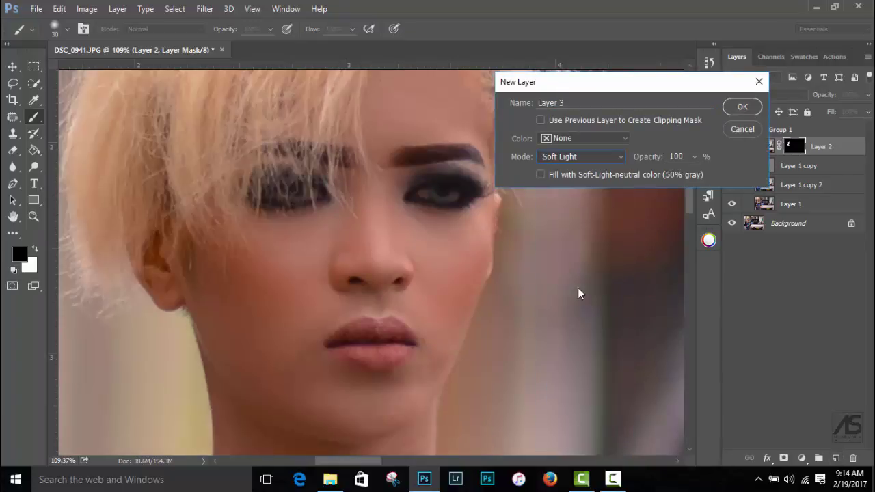
pyautogui.click(743, 107)
# Step: Dodge the midtones along the bridge of the nose down to the nostril
pyautogui.click(35, 166)
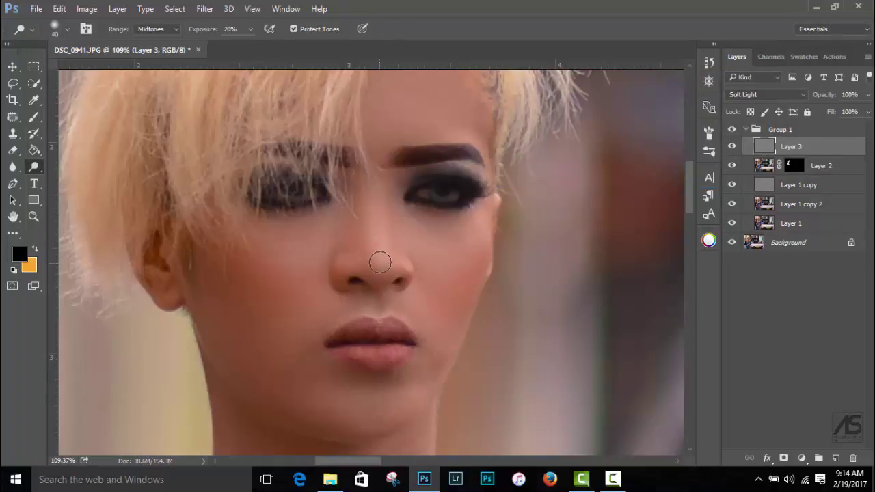
pyautogui.moveTo(376, 202); pyautogui.dragTo(344, 271)
pyautogui.press('[')
pyautogui.moveTo(355, 242)
pyautogui.mouseDown()
pyautogui.moveTo(363, 226)
pyautogui.moveTo(360, 244)
pyautogui.mouseUp()
pyautogui.scroll(-3, 411, 233)
pyautogui.scroll(-2, 482, 245)
pyautogui.scroll(-1, 486, 246)
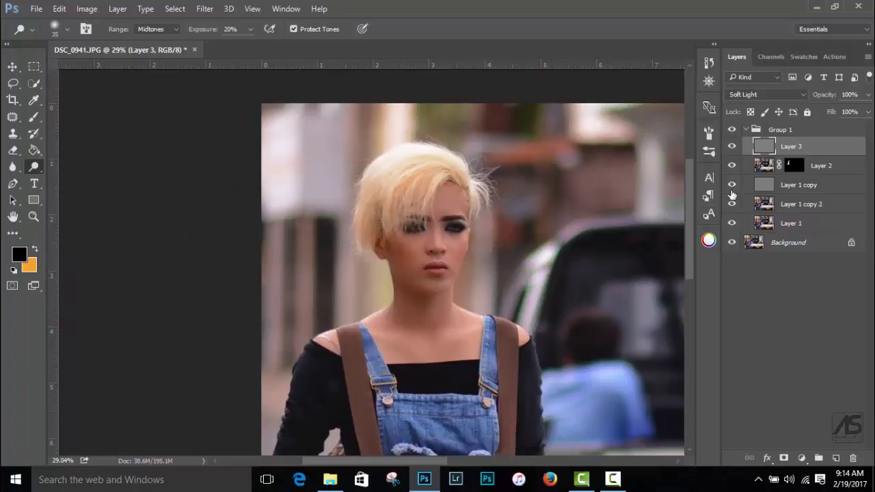
# Step: Collapse Group 1, create Group 2 above it and add a Curves adjustment layer inside
pyautogui.click(746, 130)
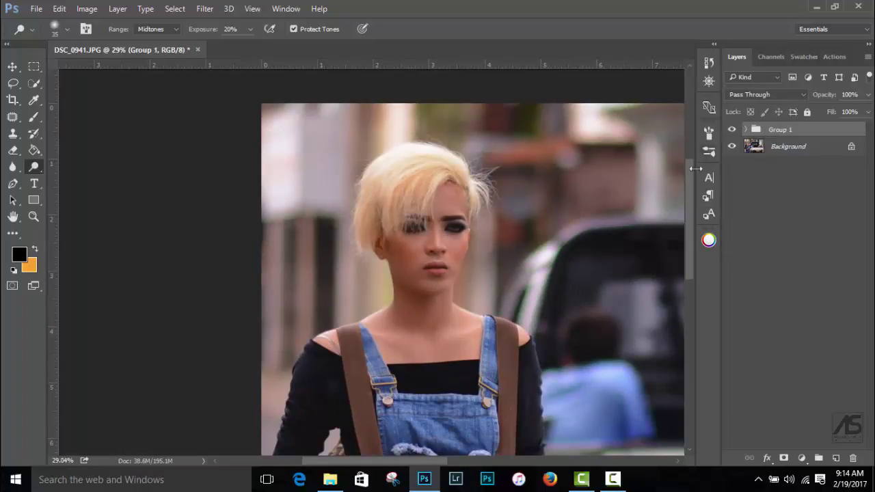
pyautogui.scroll(-1, 507, 273)
pyautogui.scroll(-1, 490, 283)
pyautogui.scroll(-1, 490, 283)
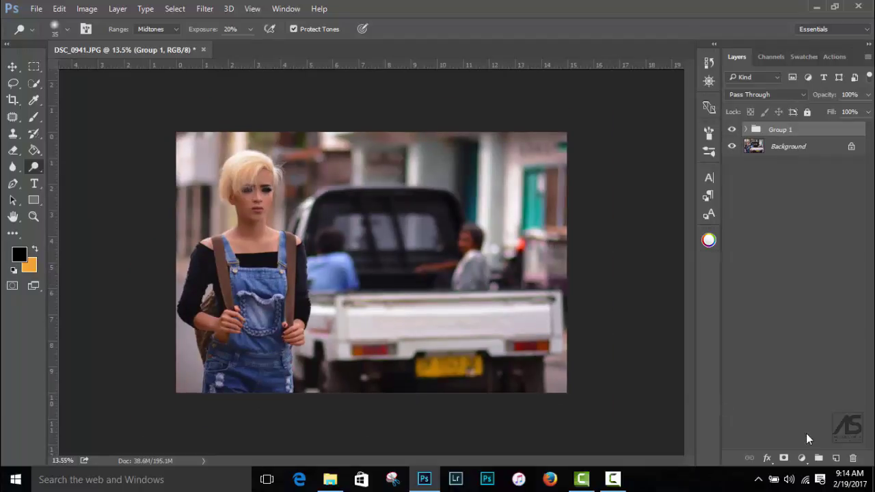
pyautogui.click(818, 460)
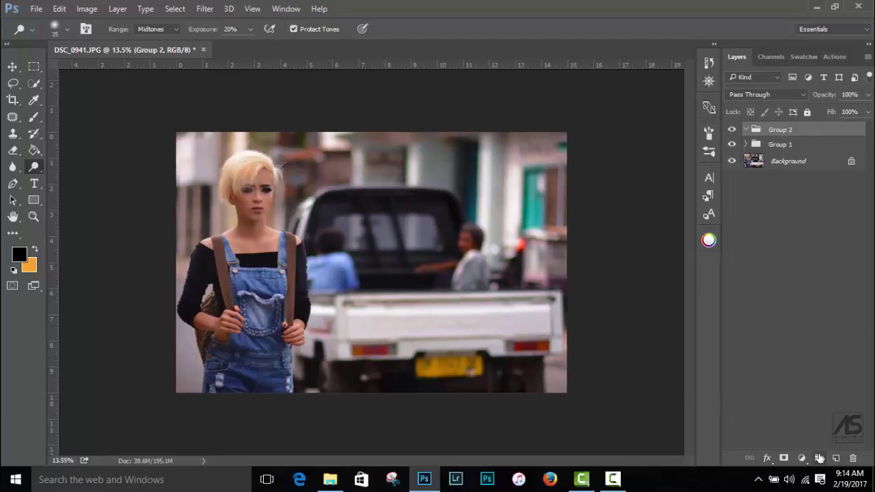
pyautogui.click(802, 458)
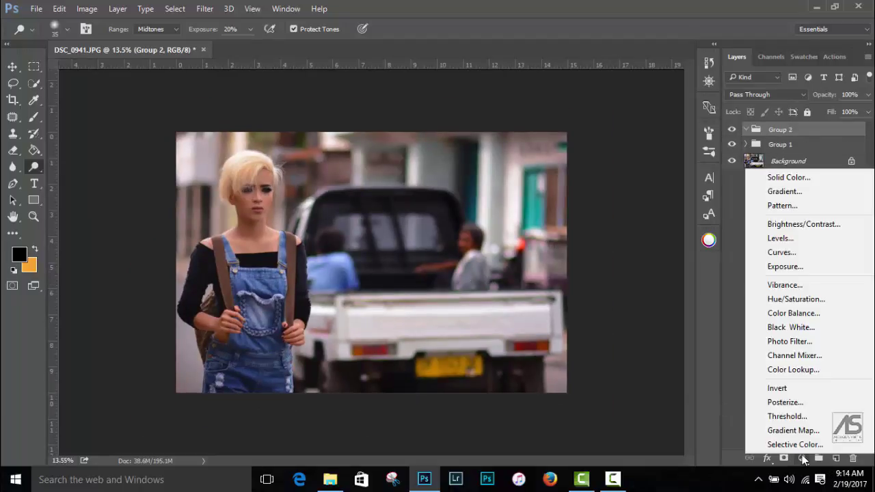
pyautogui.click(787, 257)
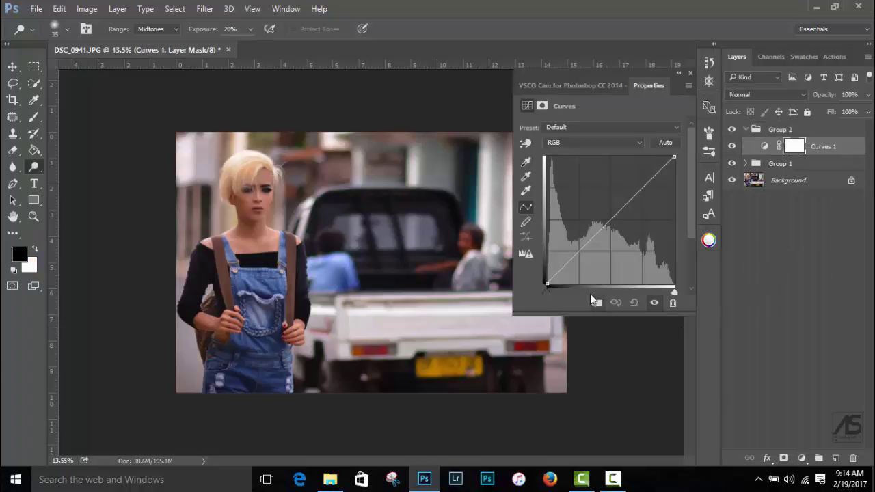
# Step: Lift the curve's black point and slightly raise the midtones, checking before and after
pyautogui.click(578, 252)
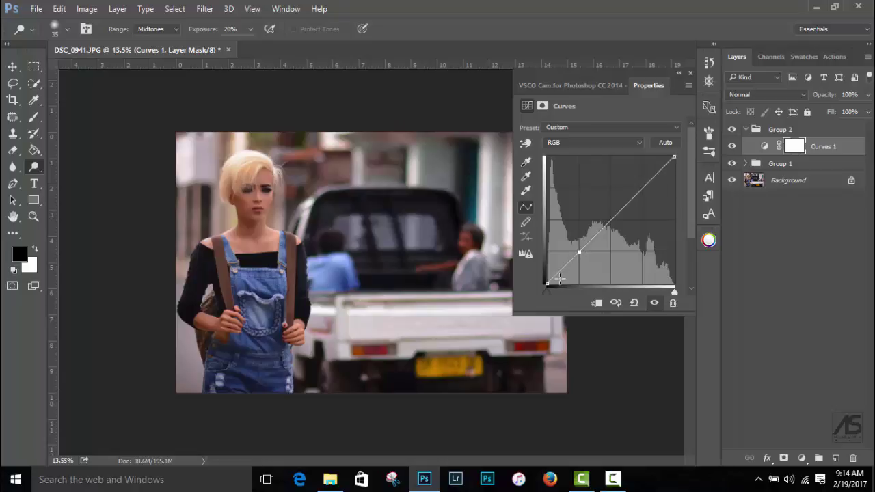
pyautogui.moveTo(549, 283); pyautogui.dragTo(544, 277)
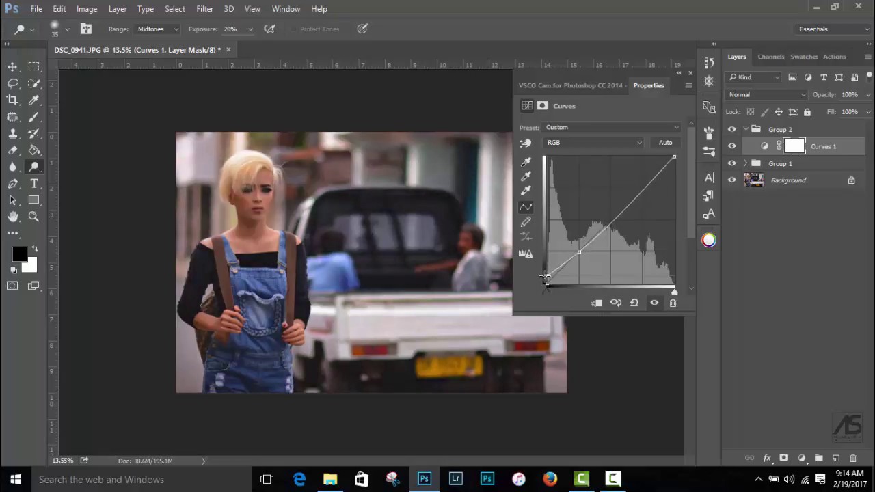
pyautogui.click(611, 217)
pyautogui.moveTo(612, 218); pyautogui.dragTo(612, 216)
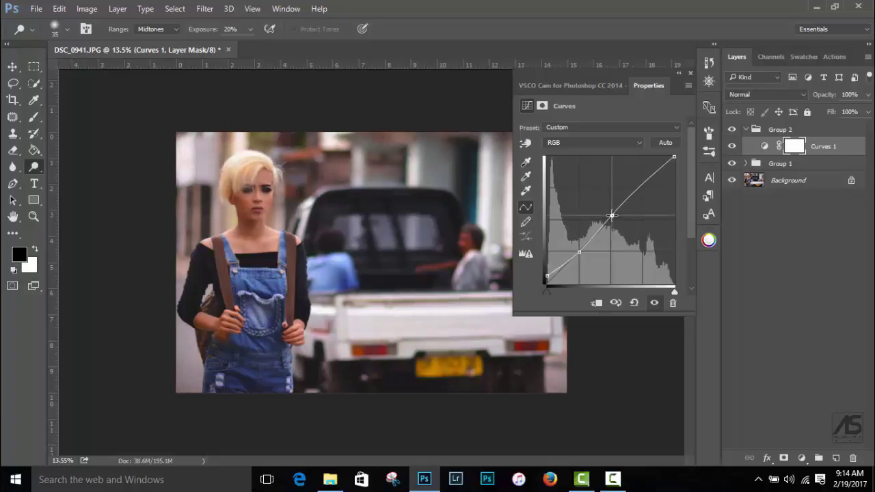
pyautogui.click(654, 302)
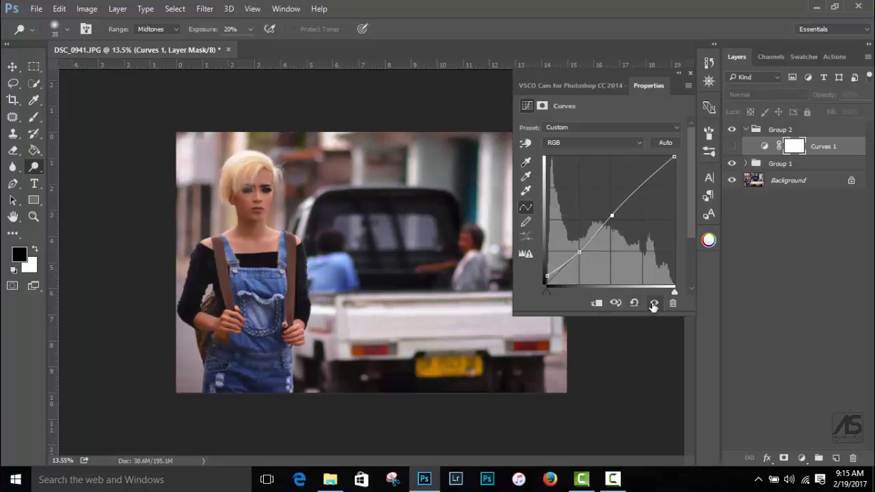
pyautogui.click(690, 73)
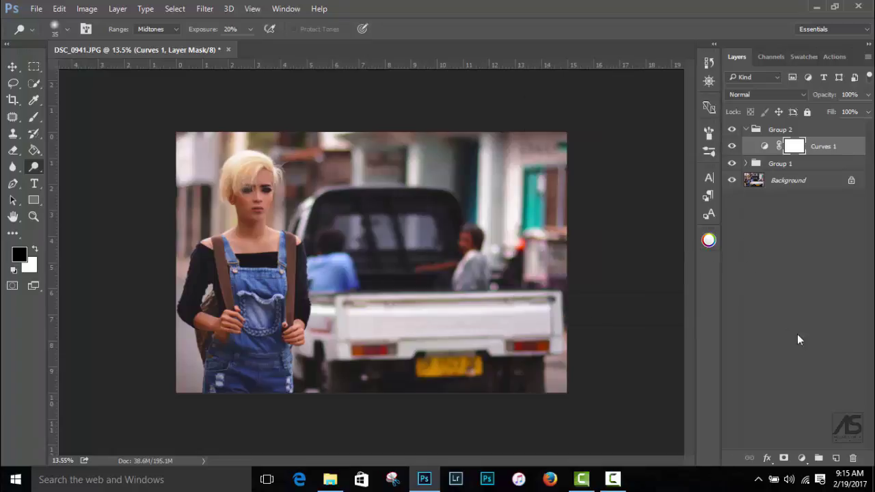
# Step: Add a Solid Color fill layer in dark navy #1e2c46
pyautogui.click(801, 458)
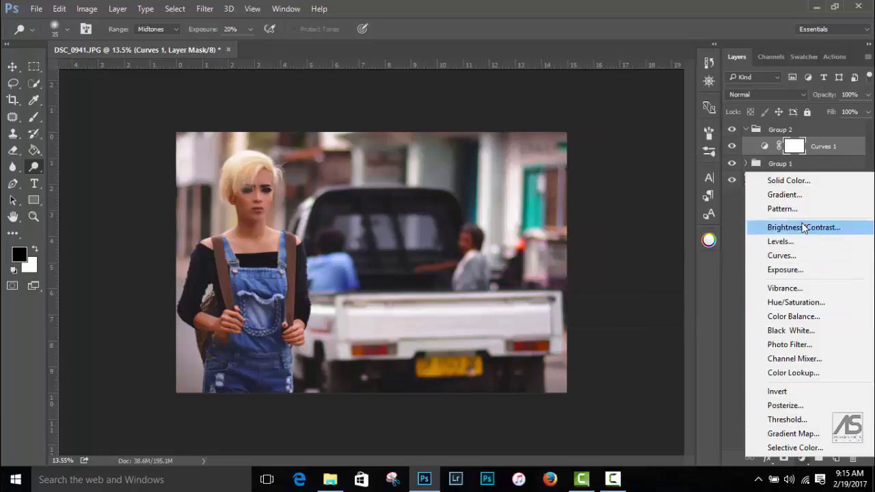
pyautogui.click(786, 180)
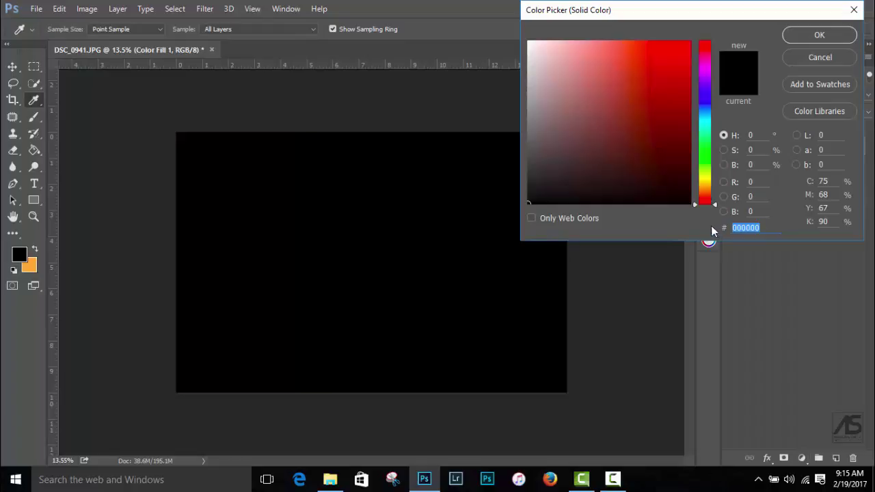
pyautogui.moveTo(707, 108); pyautogui.dragTo(707, 106)
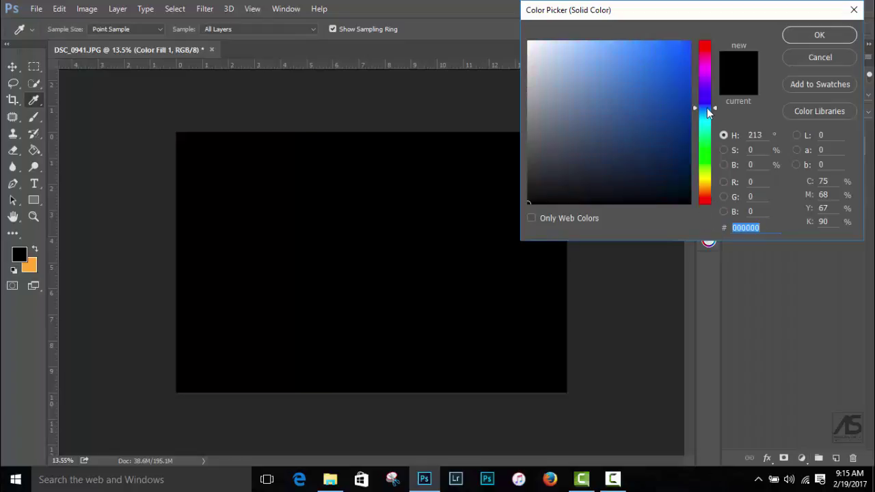
pyautogui.click(631, 153)
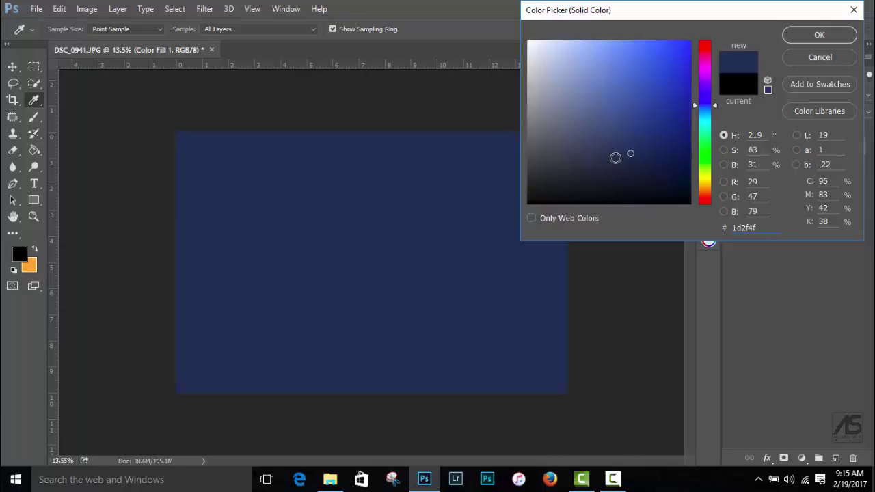
pyautogui.click(618, 162)
pyautogui.click(620, 159)
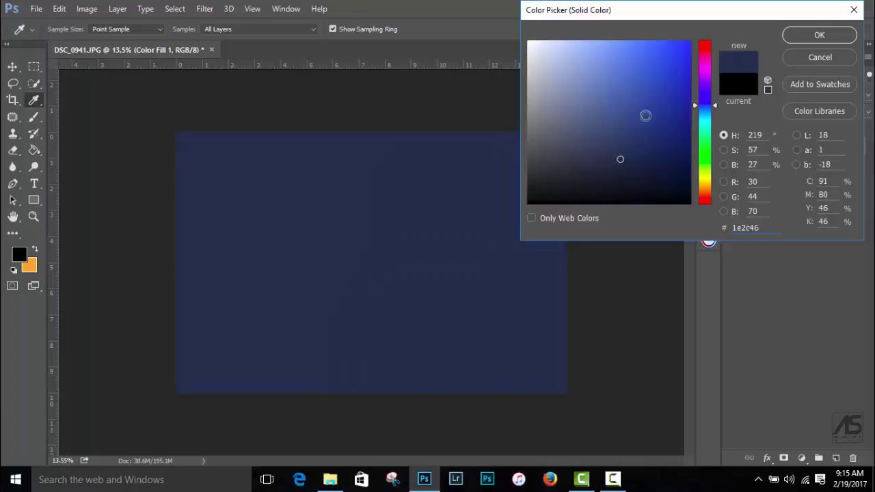
pyautogui.click(834, 40)
# Step: Blend the navy fill as Lighten at 44% opacity
pyautogui.click(787, 95)
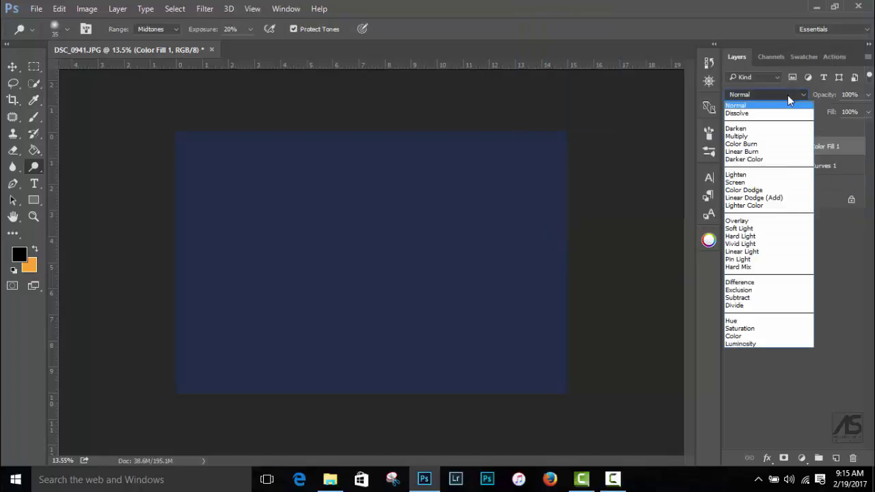
pyautogui.click(735, 175)
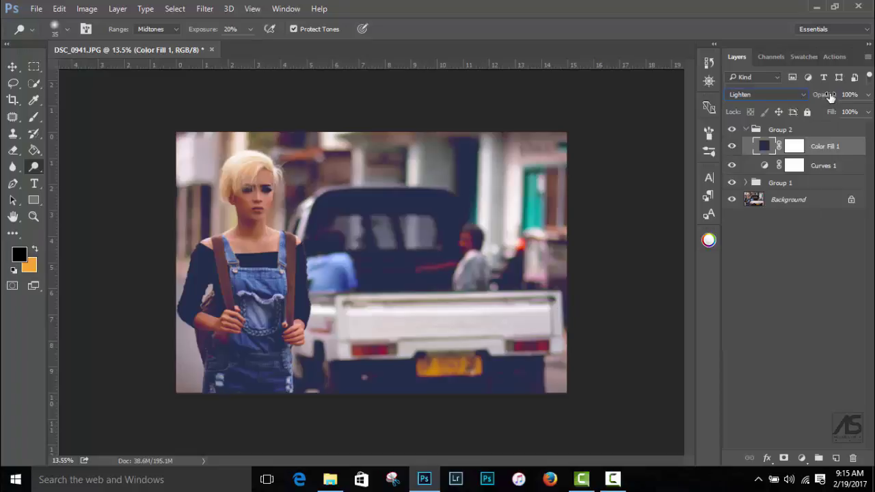
pyautogui.moveTo(830, 96); pyautogui.dragTo(795, 103)
pyautogui.write('44')
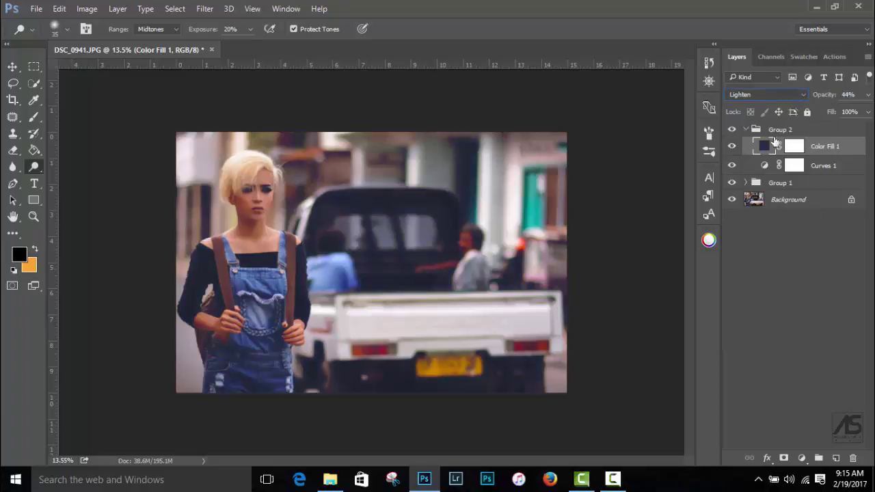
pyautogui.press('Return')
# Step: Add a second Solid Color fill layer in yellow-orange #ffbd4b
pyautogui.click(802, 458)
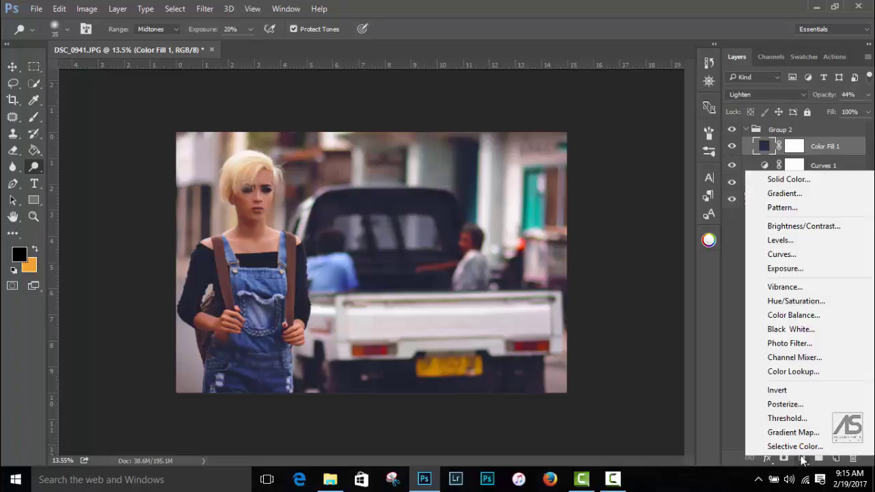
pyautogui.click(786, 179)
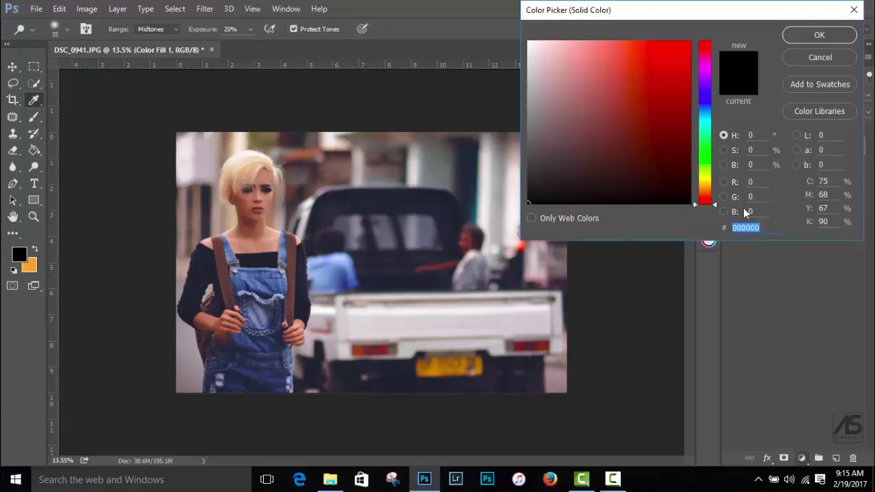
pyautogui.click(704, 187)
pyautogui.click(673, 46)
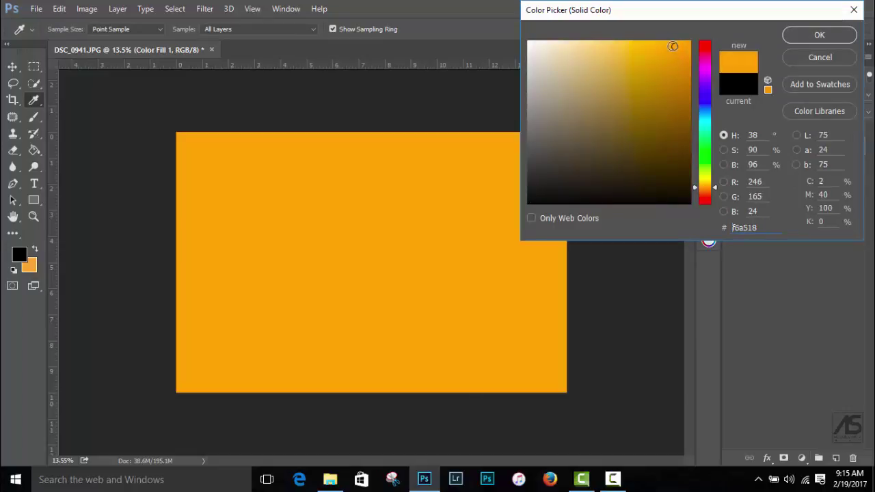
pyautogui.click(643, 41)
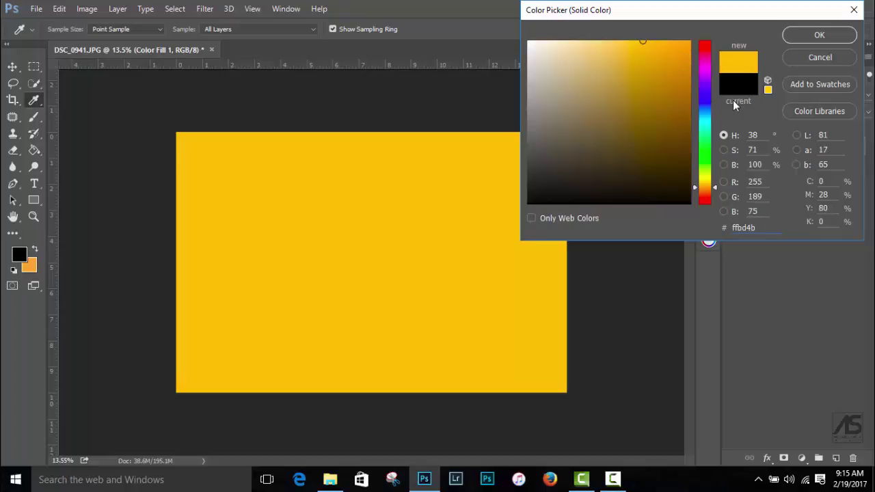
pyautogui.click(807, 39)
# Step: Blend the yellow fill as Darken at 7% opacity and select Group 2
pyautogui.click(798, 95)
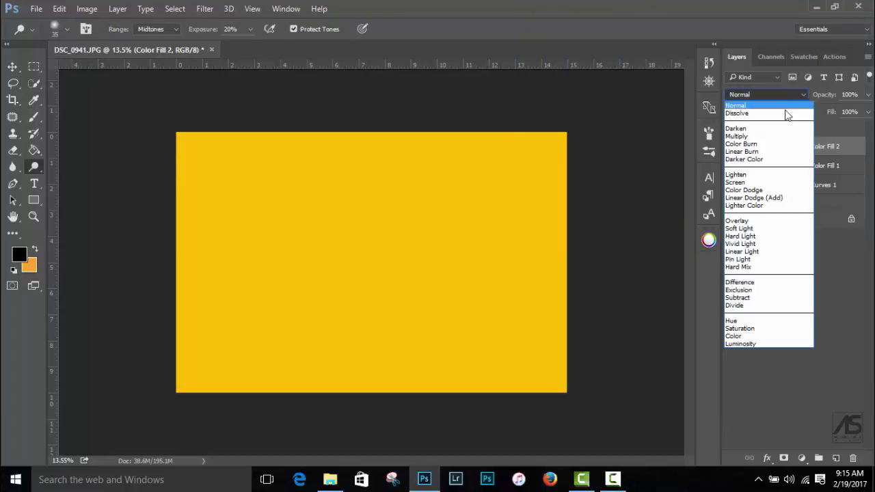
pyautogui.click(741, 130)
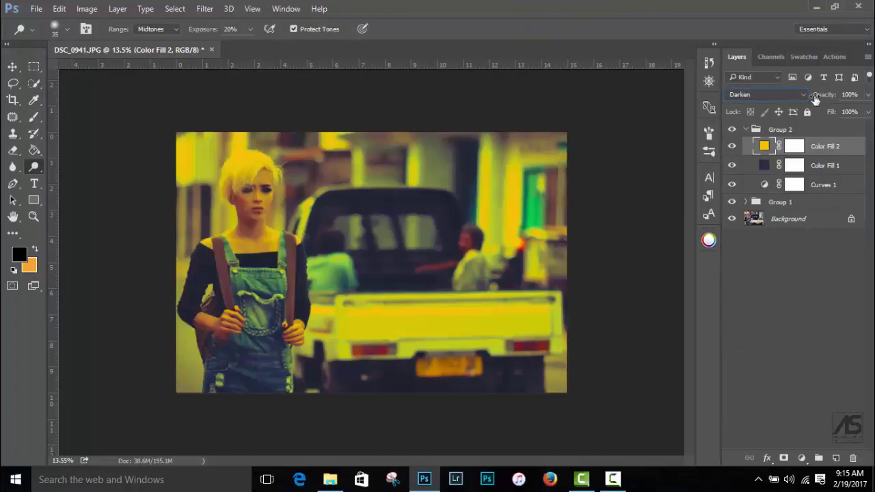
pyautogui.moveTo(766, 96); pyautogui.dragTo(767, 99)
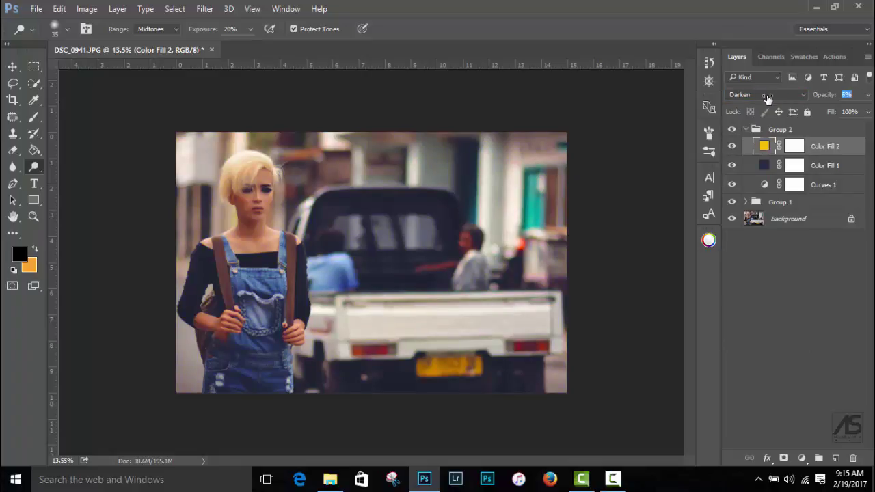
pyautogui.click(750, 130)
# Step: Collapse Group 2, stamp all visible layers into Layer 4 and open it in Silver Efex Pro 2
pyautogui.click(732, 130)
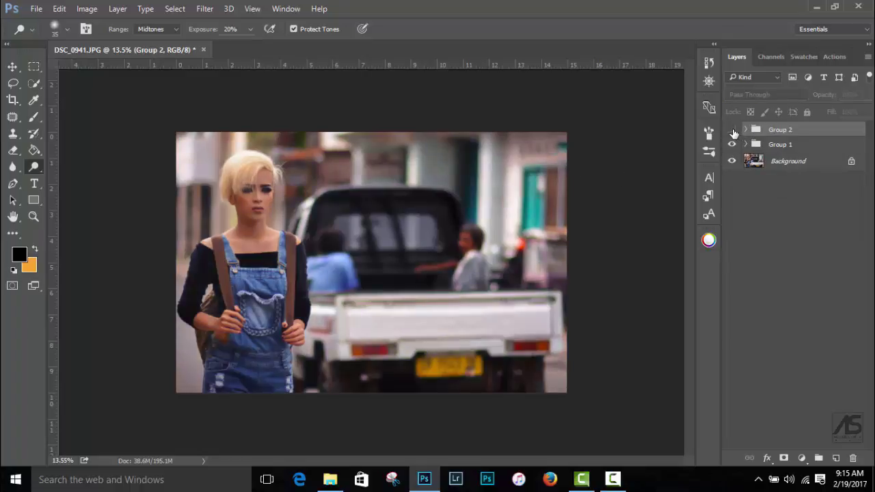
pyautogui.click(11, 68)
pyautogui.scroll(-3, 254, 197)
pyautogui.scroll(2, 393, 251)
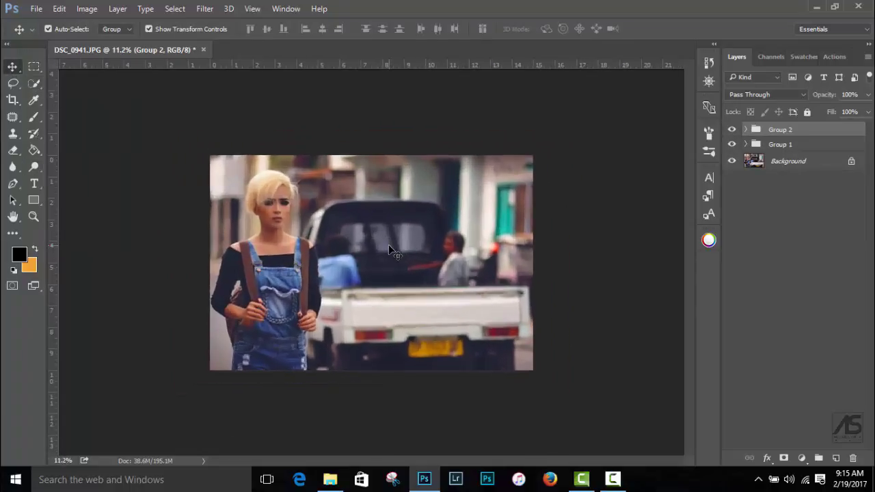
pyautogui.scroll(2, 390, 250)
pyautogui.scroll(1, 389, 250)
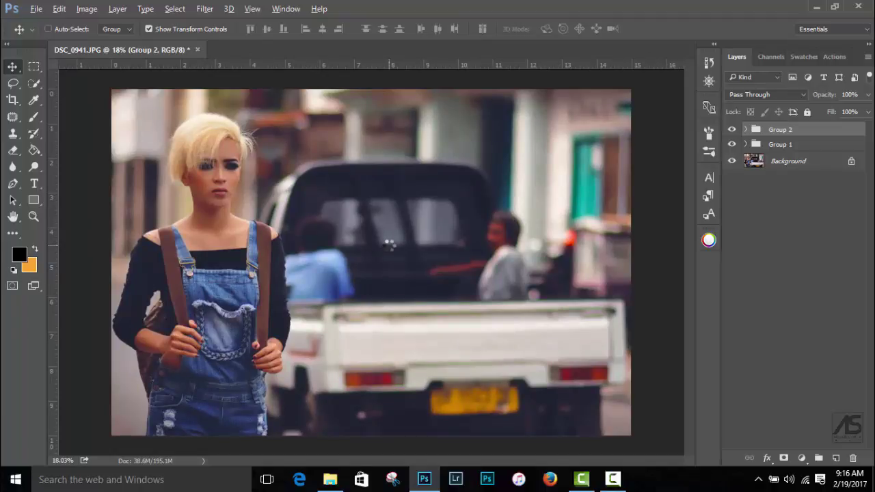
pyautogui.hotkey('ctrl', 'alt', 'shift', 'e')
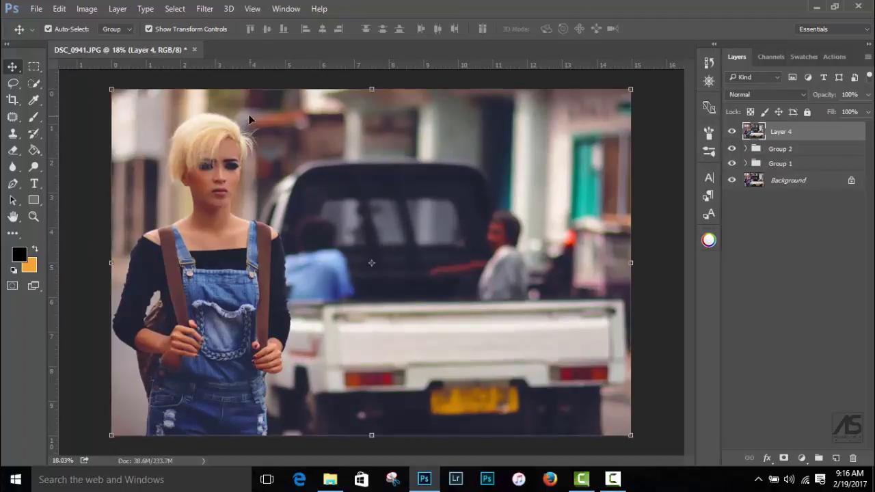
pyautogui.click(205, 10)
pyautogui.moveTo(228, 302)
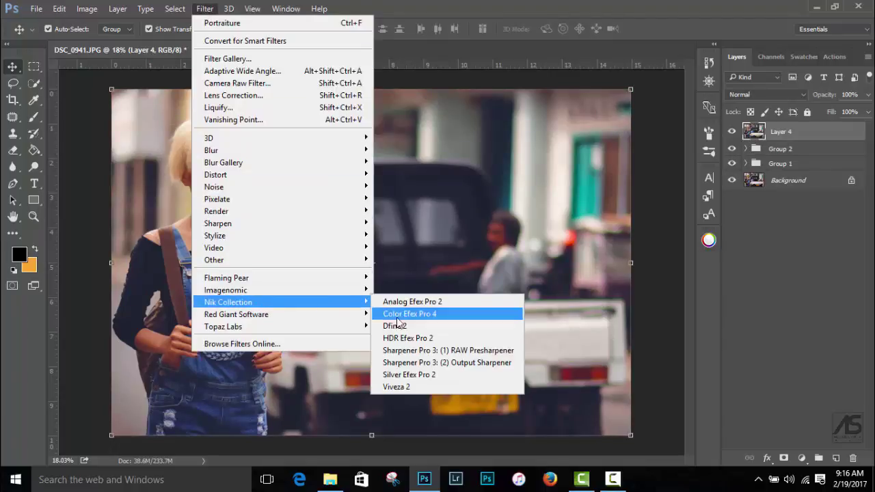
pyautogui.click(421, 378)
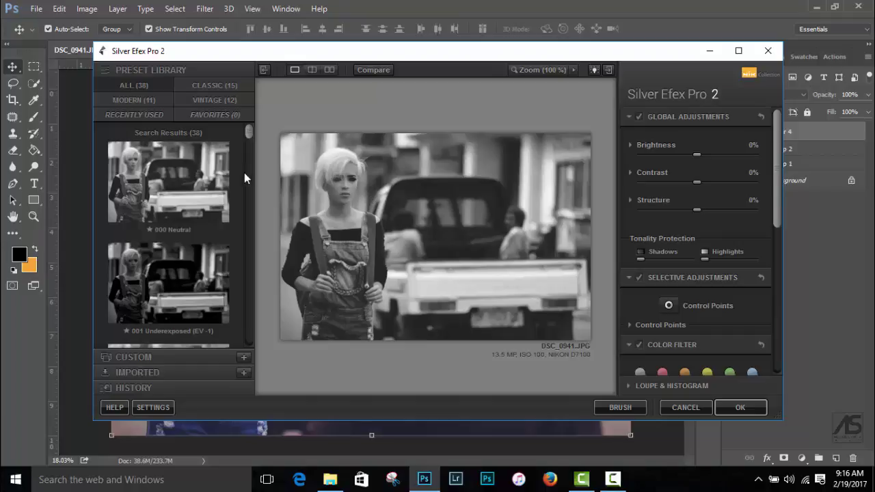
# Step: Scroll the Preset Library and preview the Low Key 1 preset
pyautogui.scroll(-3, 219, 200)
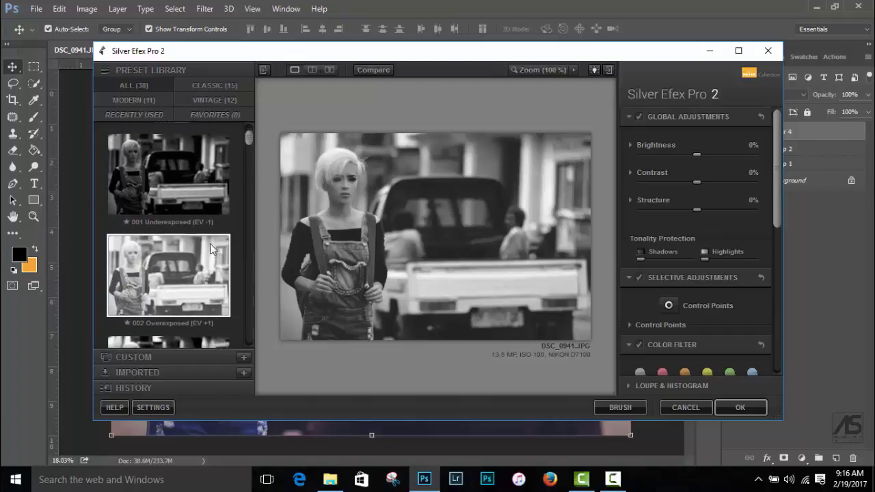
pyautogui.scroll(-2, 210, 243)
pyautogui.scroll(-2, 208, 248)
pyautogui.scroll(-2, 204, 253)
pyautogui.scroll(-2, 203, 257)
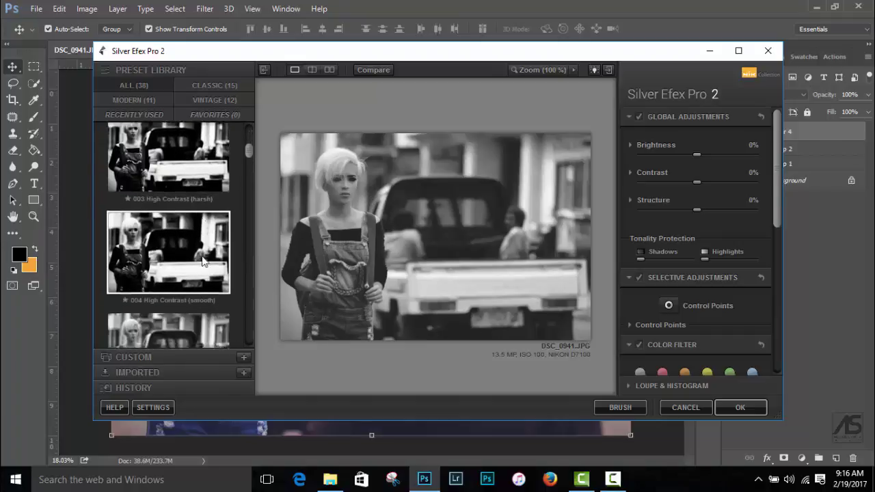
pyautogui.scroll(-3, 202, 263)
pyautogui.scroll(-3, 200, 267)
pyautogui.scroll(-3, 200, 268)
pyautogui.scroll(-3, 200, 270)
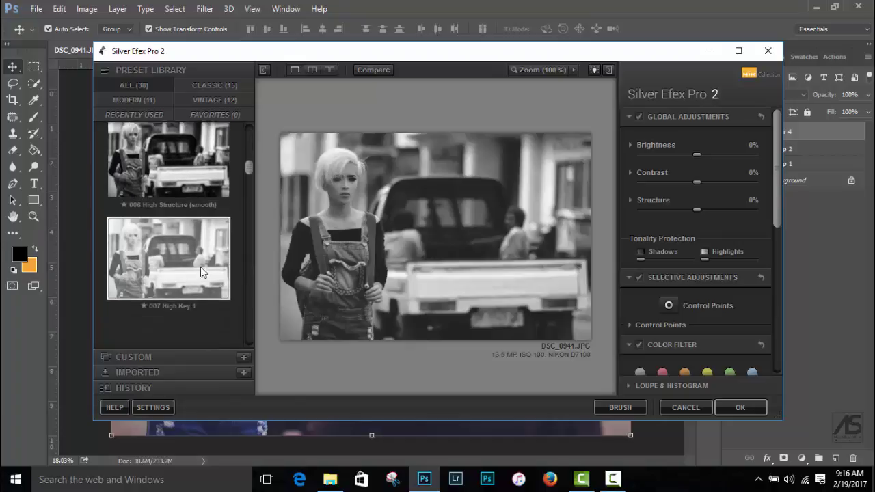
pyautogui.scroll(-2, 201, 266)
pyautogui.scroll(-2, 200, 267)
pyautogui.scroll(-1, 201, 267)
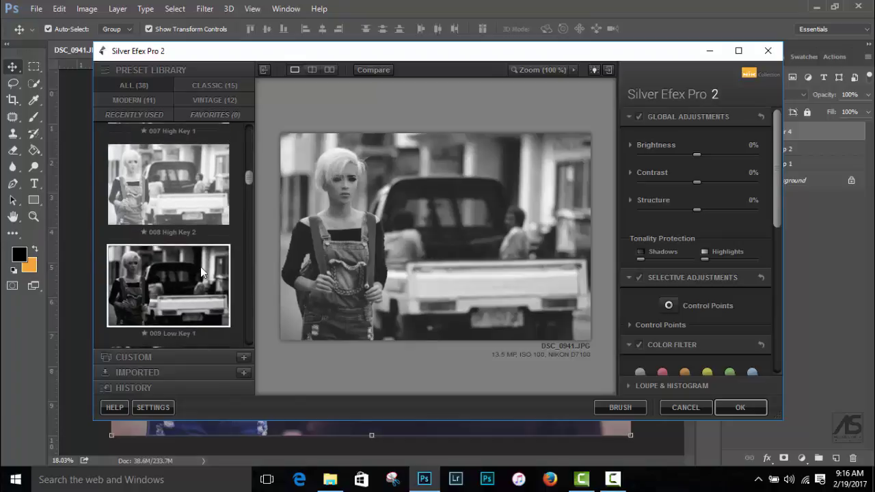
pyautogui.click(201, 269)
# Step: Preview the Fine Art Process, high-key Fine Art, Triste 1 and Triste 2 presets
pyautogui.scroll(-1, 201, 272)
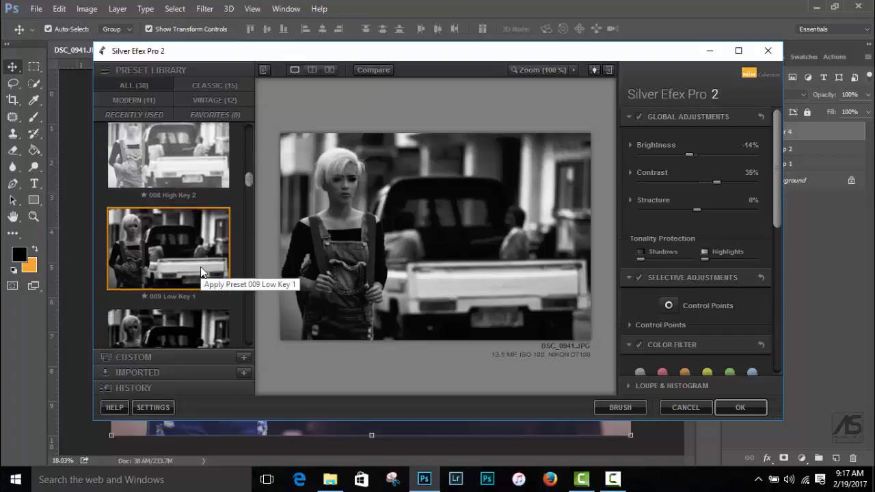
pyautogui.scroll(-1, 200, 270)
pyautogui.scroll(-2, 200, 270)
pyautogui.scroll(-1, 200, 270)
pyautogui.scroll(-1, 200, 270)
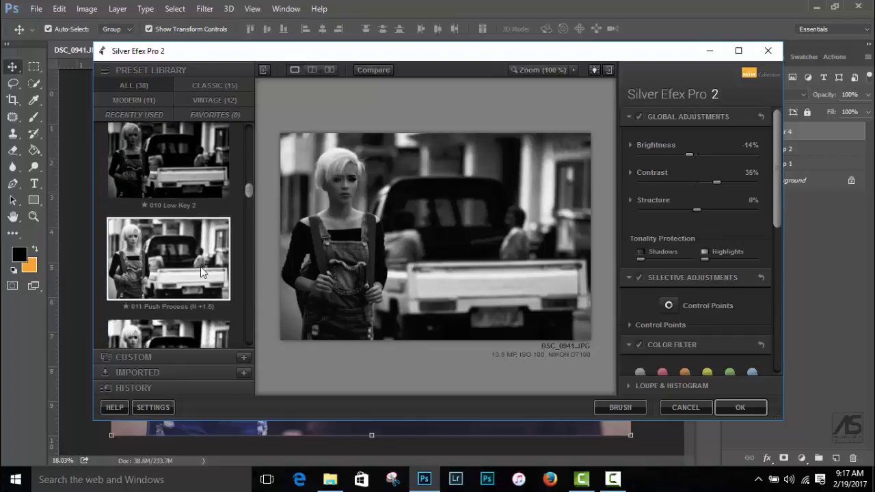
pyautogui.scroll(-1, 200, 271)
pyautogui.scroll(-1, 201, 271)
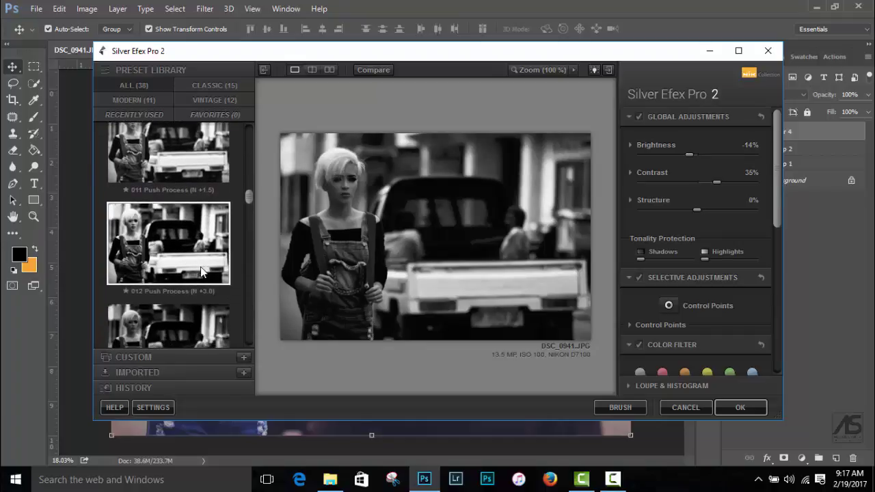
pyautogui.scroll(-1, 202, 269)
pyautogui.scroll(-1, 204, 259)
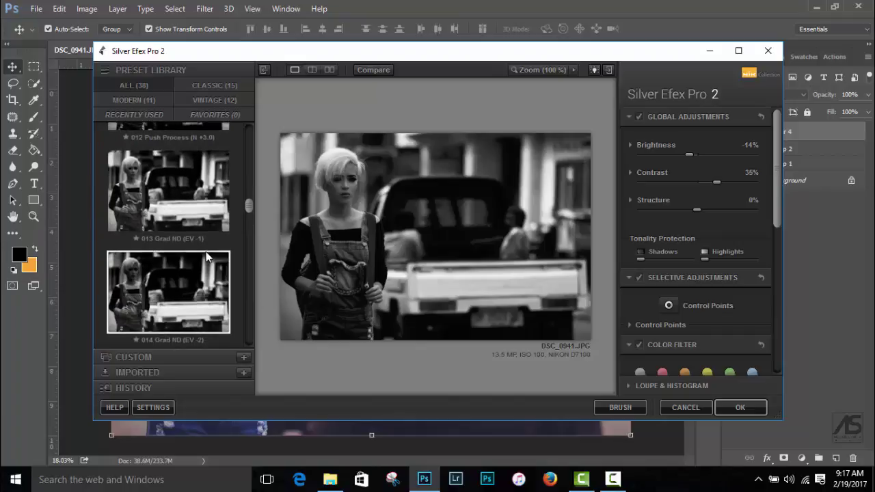
pyautogui.scroll(-1, 204, 253)
pyautogui.scroll(-1, 196, 291)
pyautogui.scroll(-1, 195, 287)
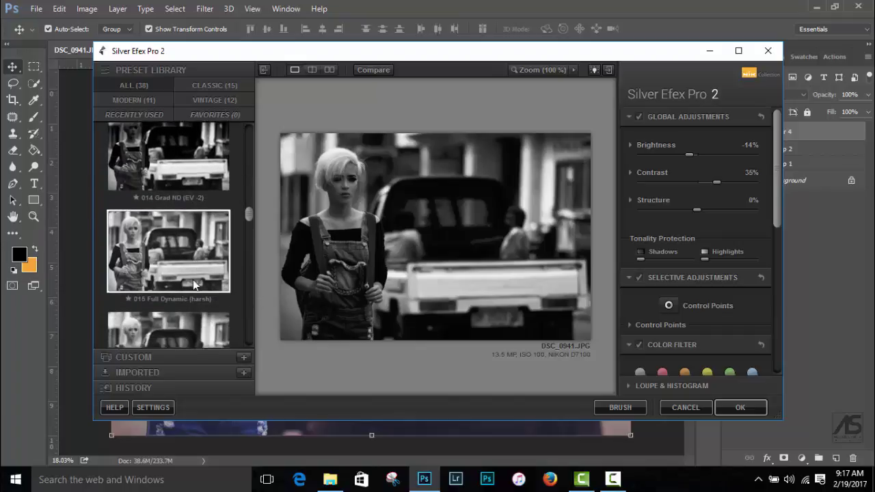
pyautogui.scroll(-1, 194, 285)
pyautogui.scroll(-1, 193, 282)
pyautogui.scroll(-1, 192, 278)
pyautogui.scroll(-1, 192, 278)
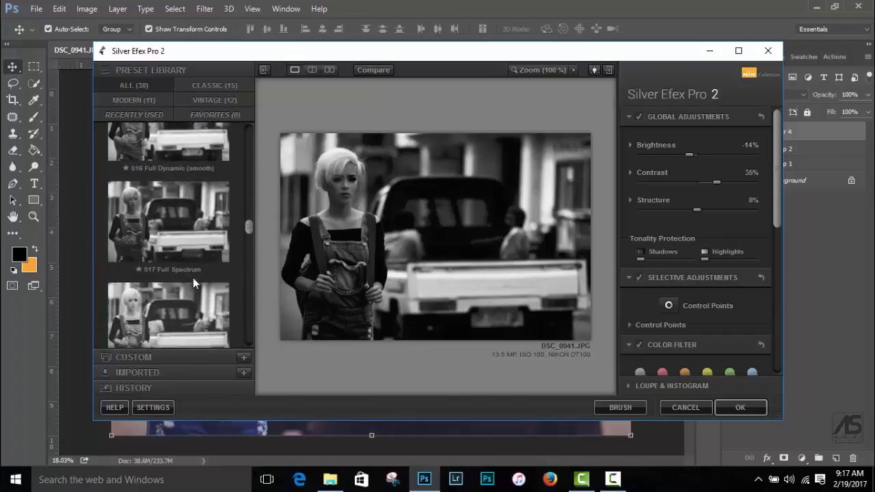
pyautogui.scroll(-1, 192, 278)
pyautogui.scroll(-1, 193, 278)
pyautogui.scroll(-1, 193, 277)
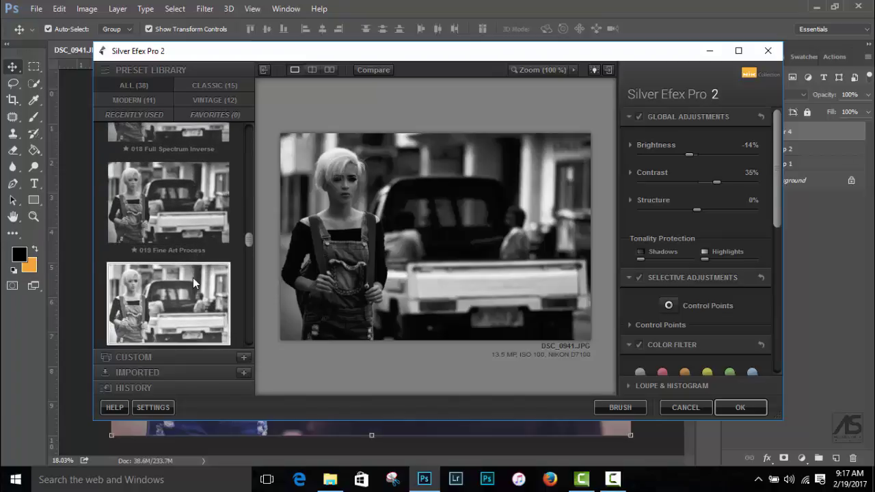
pyautogui.scroll(1, 193, 278)
pyautogui.click(193, 253)
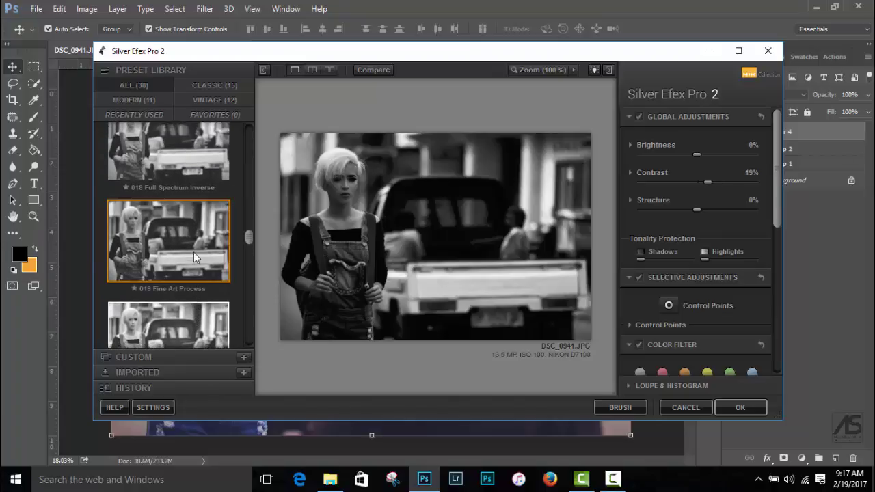
pyautogui.scroll(-2, 194, 254)
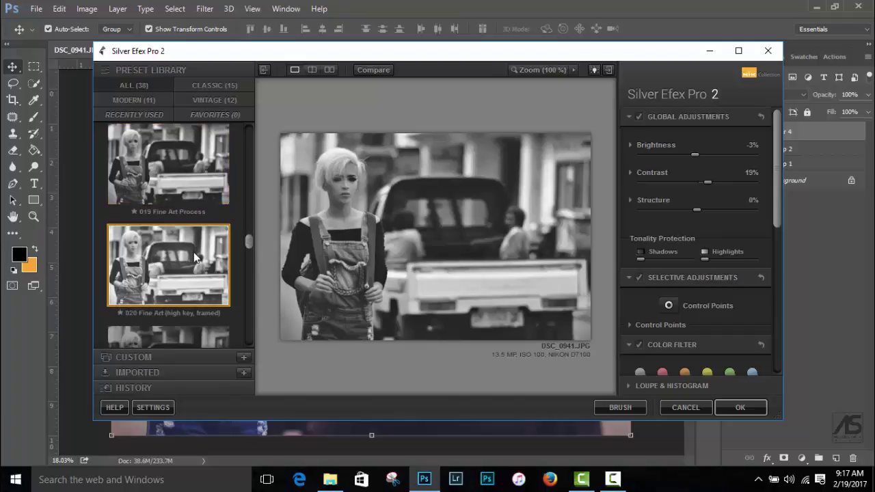
pyautogui.click(193, 253)
pyautogui.scroll(-2, 193, 252)
pyautogui.scroll(-2, 194, 252)
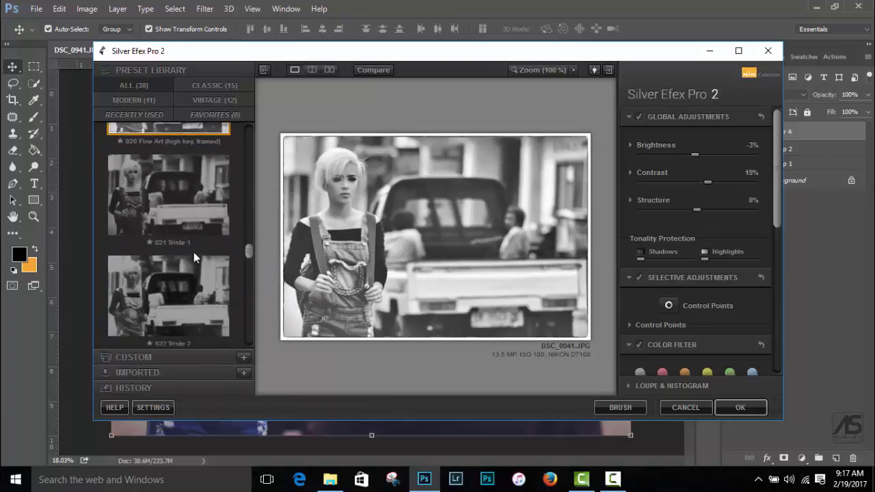
pyautogui.click(178, 214)
pyautogui.click(168, 287)
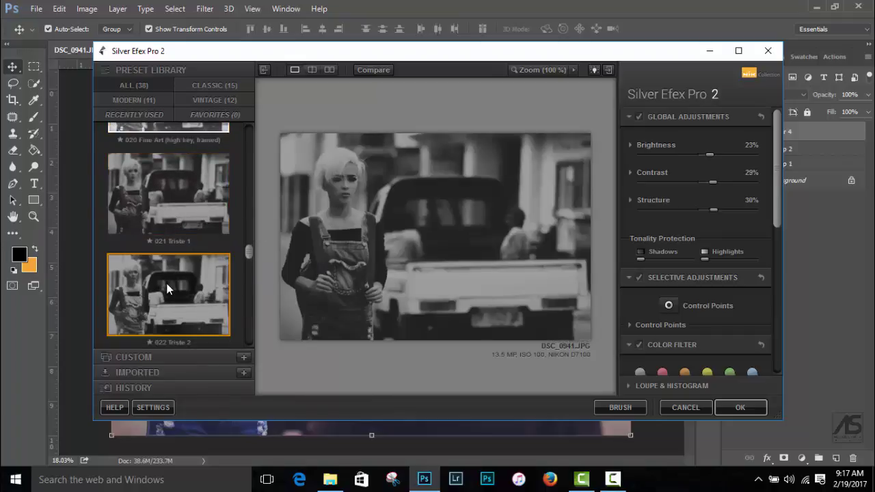
# Step: Preview the Wet Rocks, Full Contrast and Structure, Silhouette EV +0.5 and Dark Sepia presets
pyautogui.scroll(-2, 167, 286)
pyautogui.scroll(-1, 167, 286)
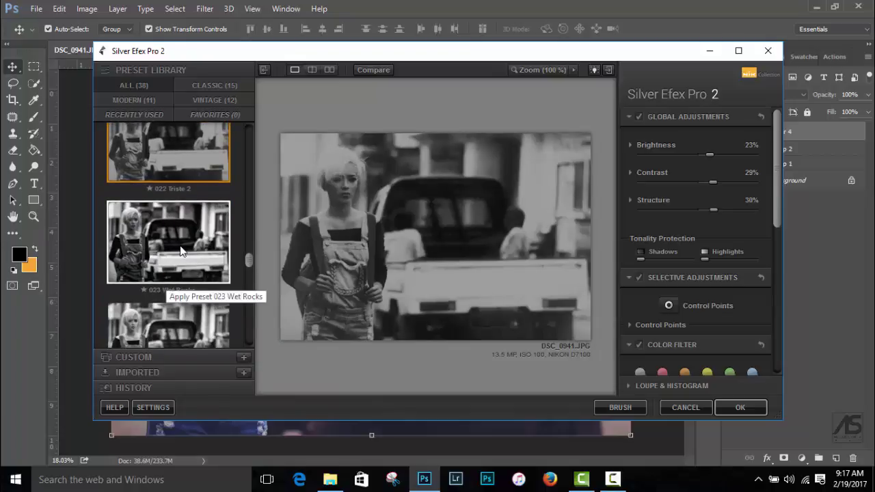
pyautogui.click(181, 251)
pyautogui.scroll(-1, 181, 252)
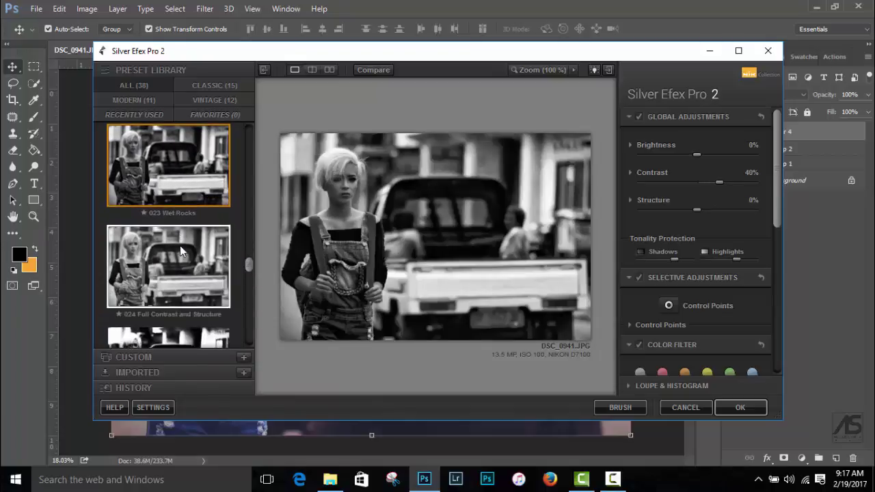
pyautogui.click(181, 252)
pyautogui.scroll(-1, 181, 250)
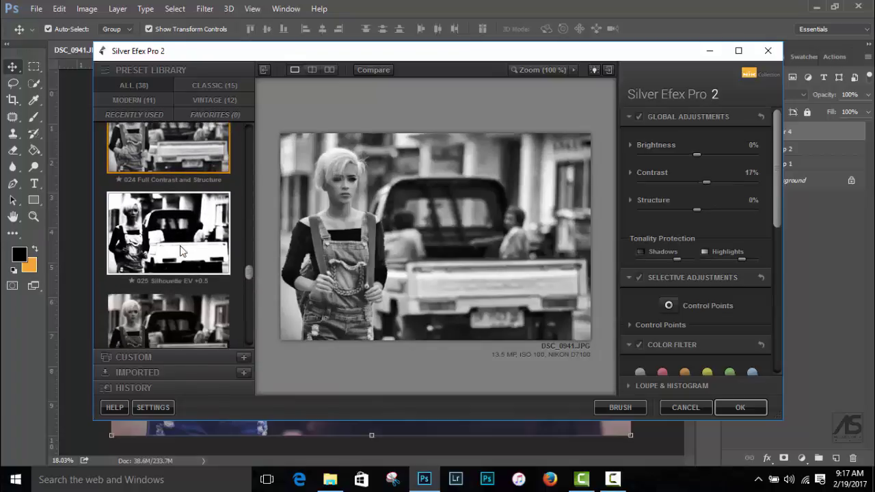
pyautogui.click(181, 252)
pyautogui.scroll(-1, 181, 252)
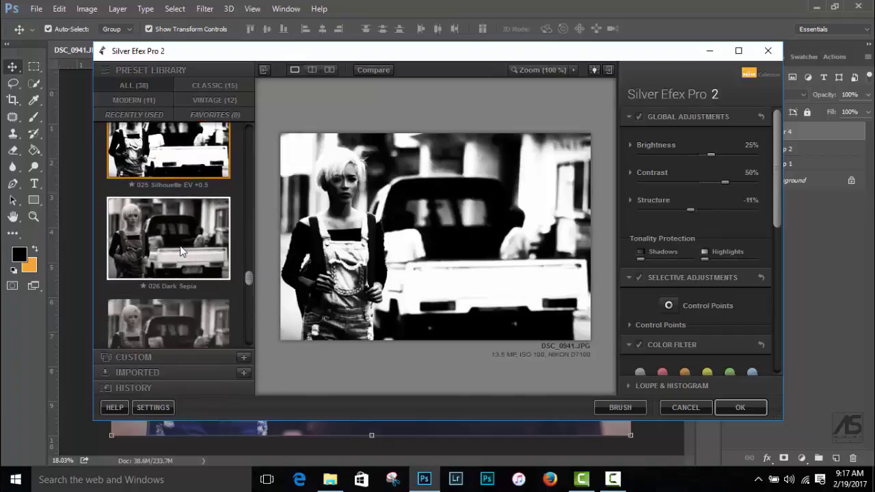
pyautogui.click(181, 252)
pyautogui.scroll(-1, 180, 245)
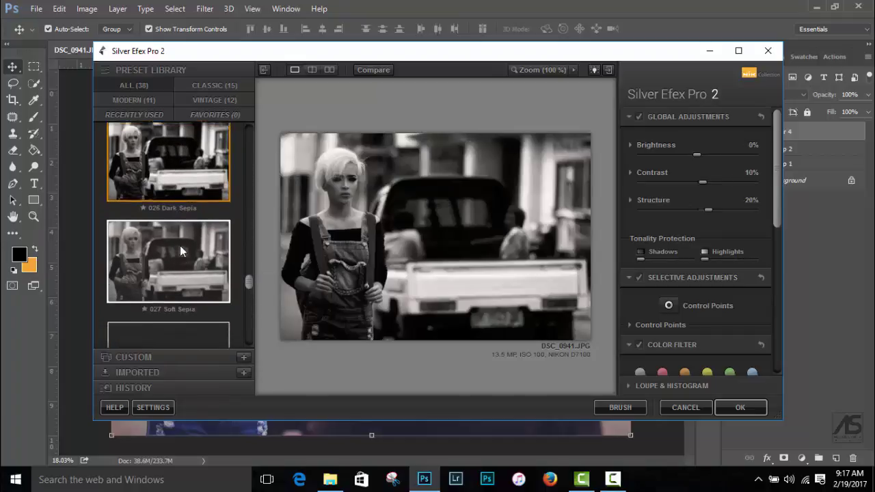
pyautogui.scroll(-3, 180, 245)
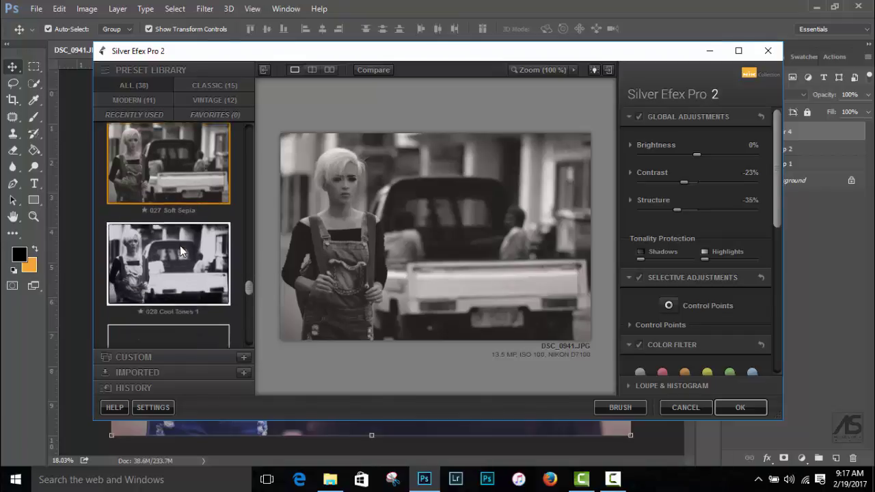
# Step: Compare Cool Tones 1, then apply the 030 Film Noir 1 preset
pyautogui.click(192, 208)
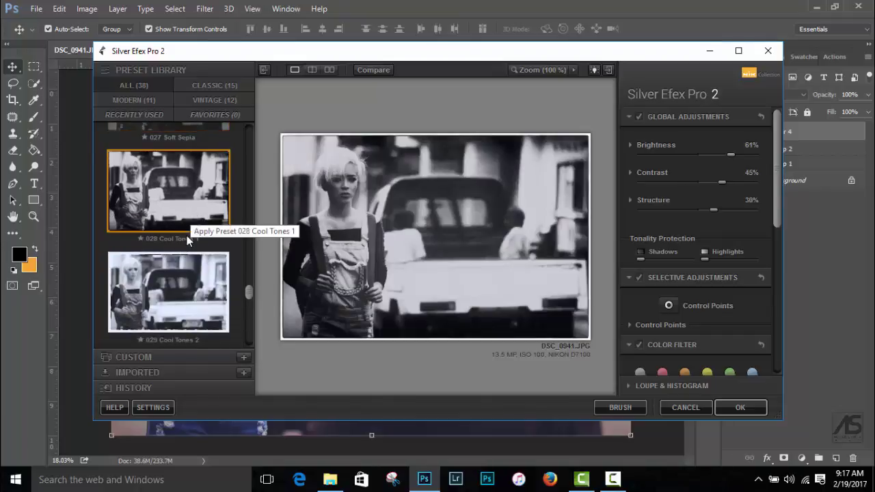
pyautogui.scroll(-2, 186, 236)
pyautogui.scroll(-3, 186, 236)
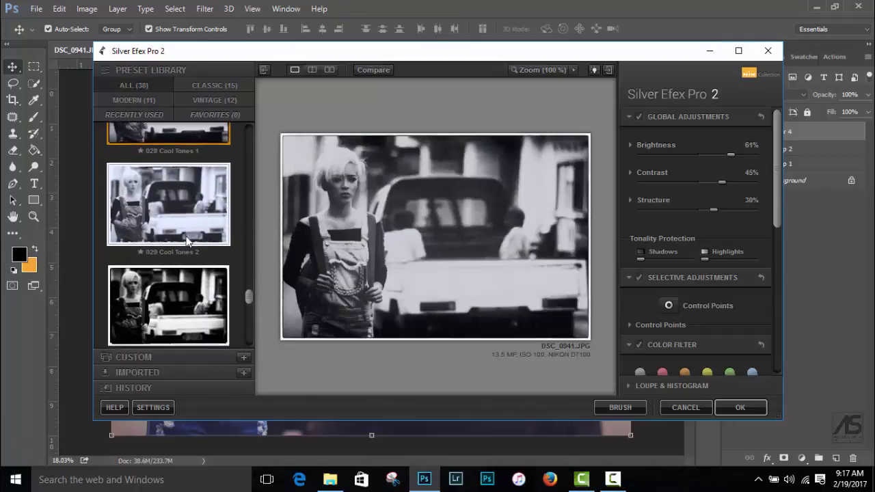
pyautogui.click(190, 229)
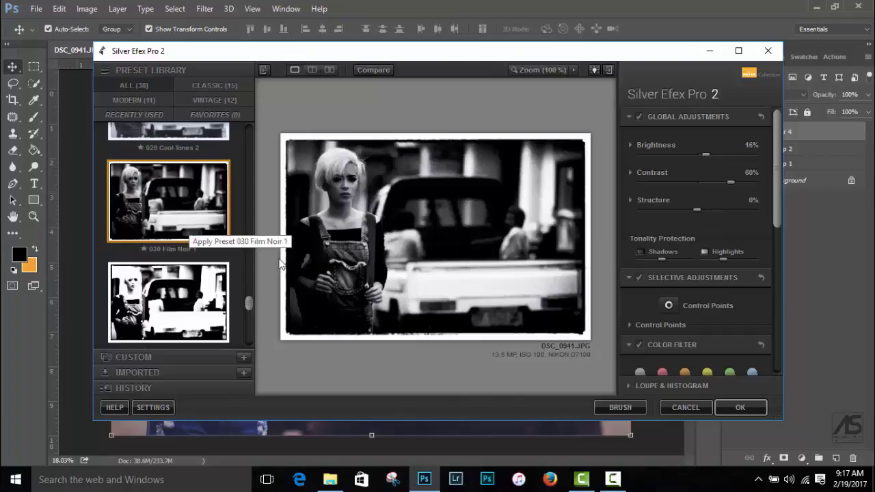
# Step: Remove the white border from the Film Noir photo
pyautogui.moveTo(777, 204); pyautogui.dragTo(778, 342)
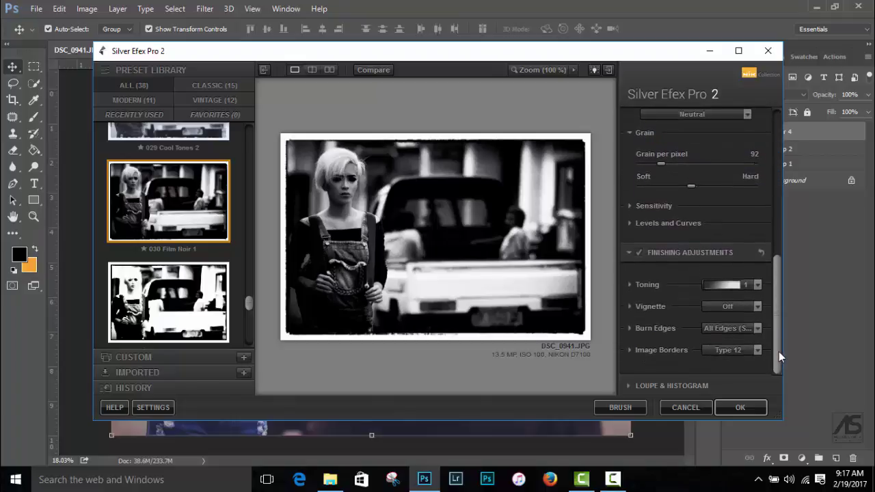
pyautogui.click(738, 348)
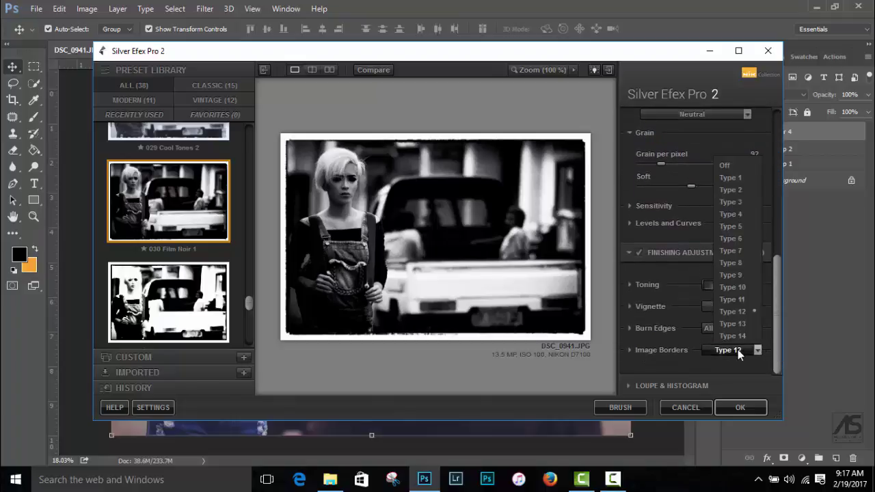
pyautogui.click(727, 167)
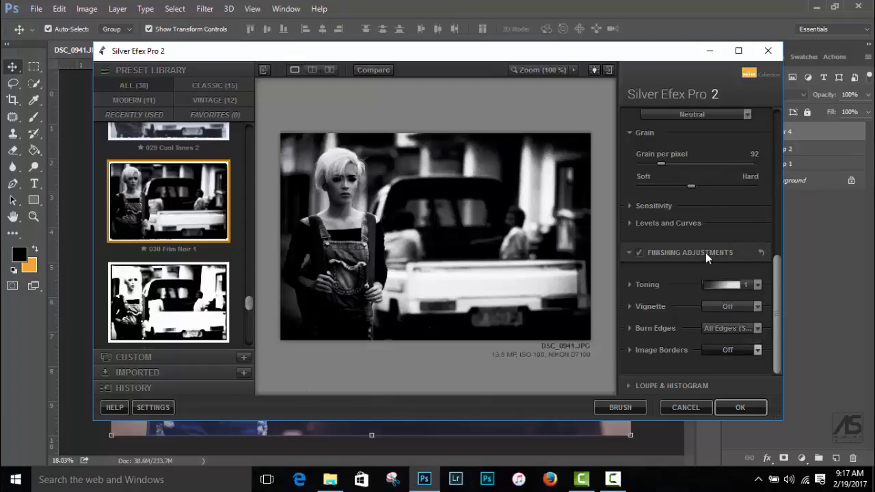
# Step: Raise film grain from 92 to 401 per pixel and make it slightly softer
pyautogui.scroll(1, 705, 252)
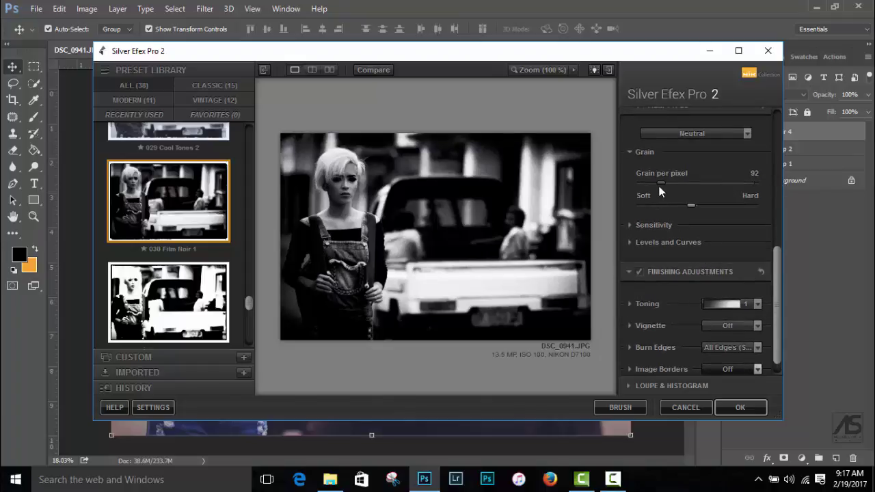
pyautogui.moveTo(660, 184)
pyautogui.mouseDown()
pyautogui.moveTo(717, 183)
pyautogui.moveTo(732, 202)
pyautogui.mouseUp()
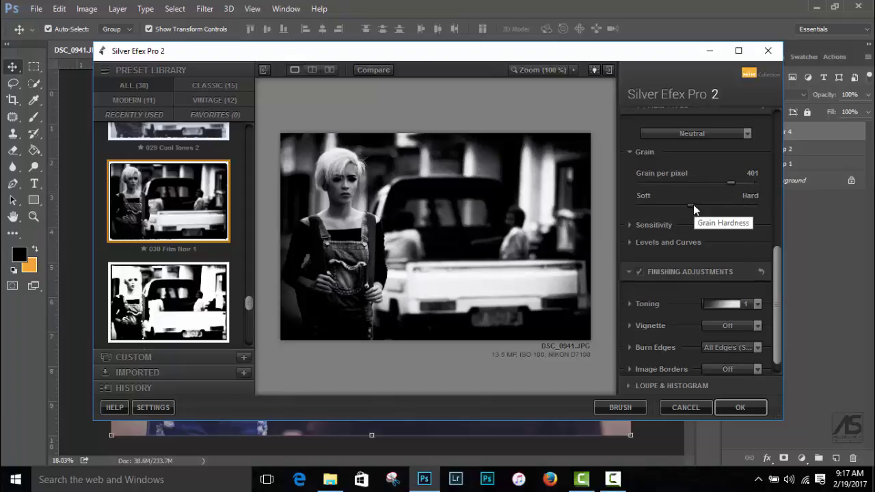
pyautogui.moveTo(693, 204); pyautogui.dragTo(692, 204)
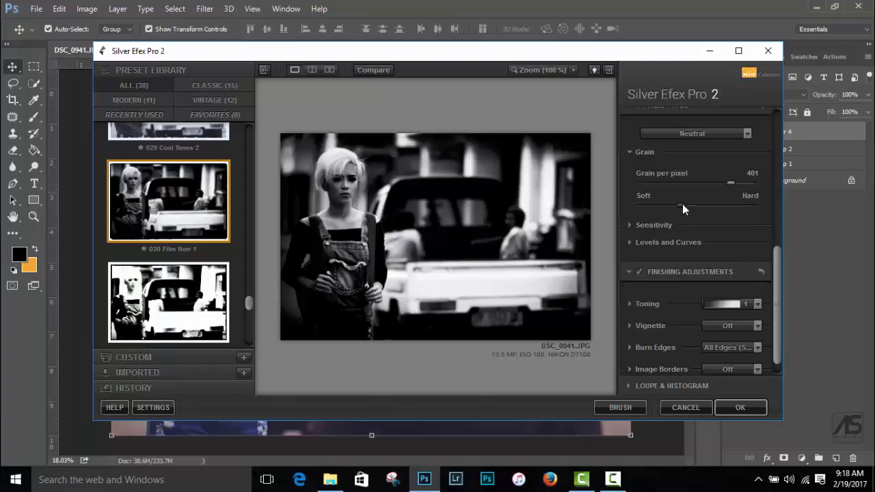
# Step: Scroll the settings panel back up to the Global Adjustments section
pyautogui.scroll(3, 687, 208)
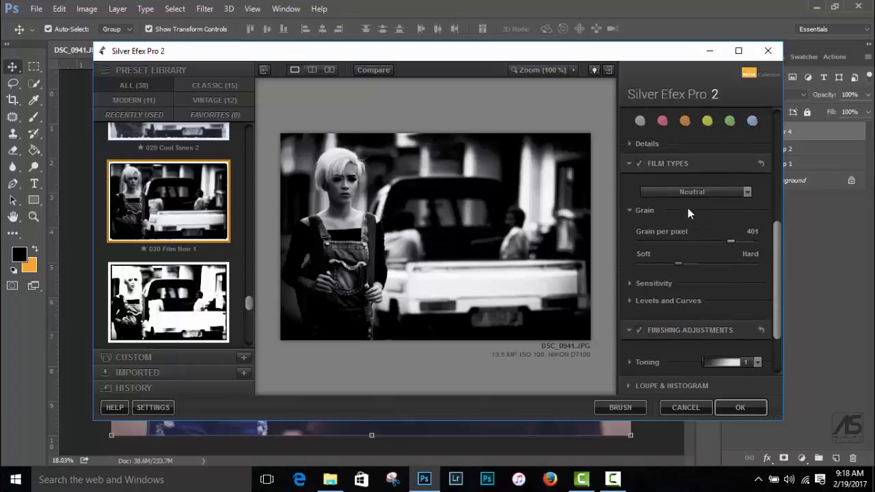
pyautogui.scroll(2, 688, 208)
pyautogui.scroll(2, 687, 208)
pyautogui.scroll(1, 688, 208)
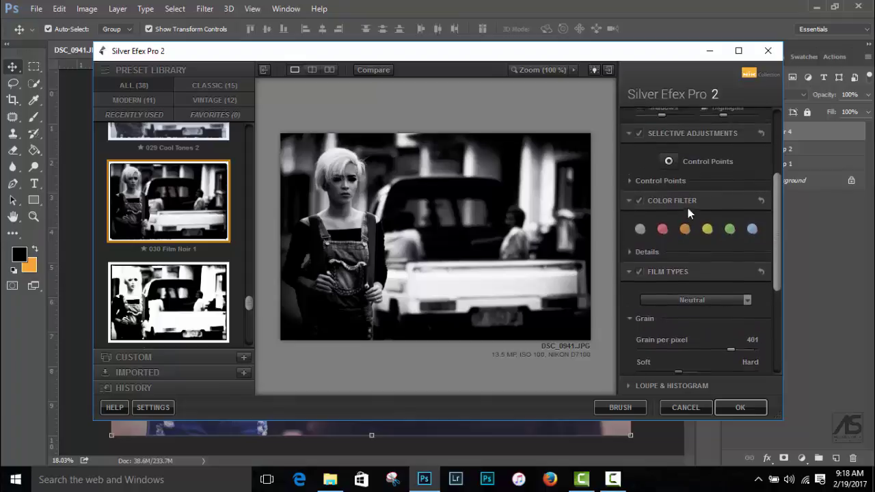
pyautogui.scroll(2, 687, 208)
pyautogui.scroll(3, 688, 208)
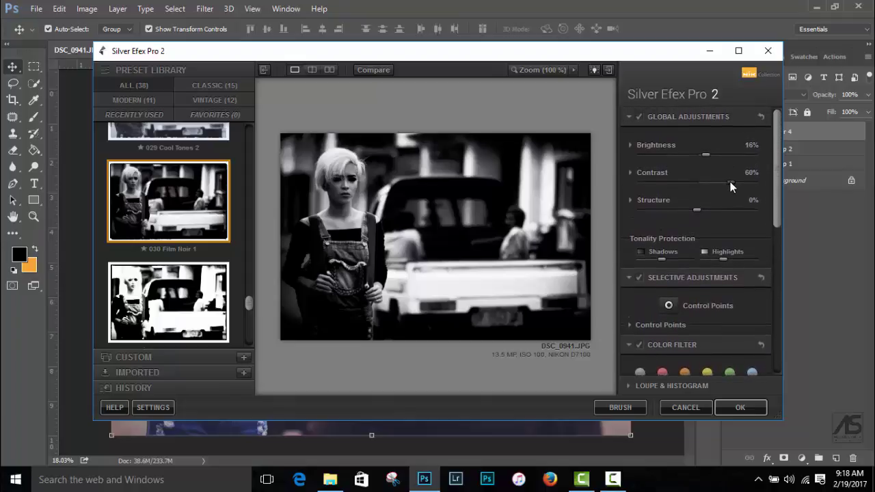
# Step: Drop Contrast from 60% to 31% and accept the Silver Efex Pro 2 result
pyautogui.moveTo(730, 183); pyautogui.dragTo(714, 184)
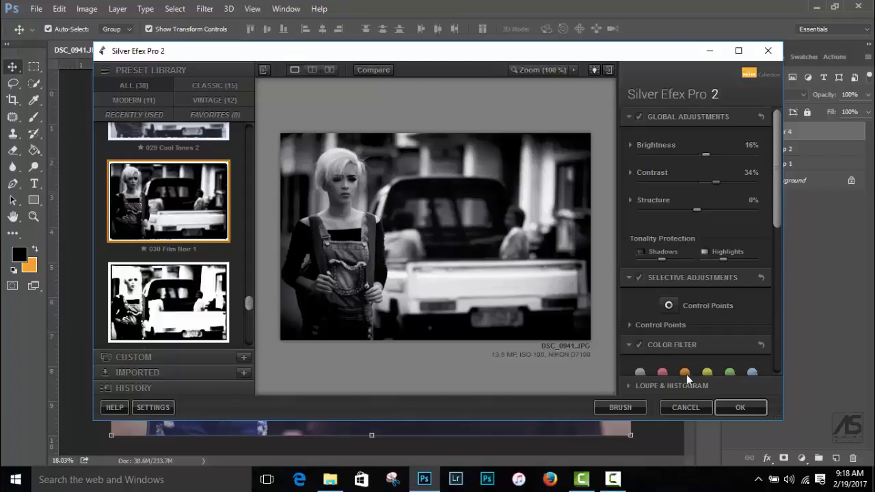
pyautogui.click(739, 407)
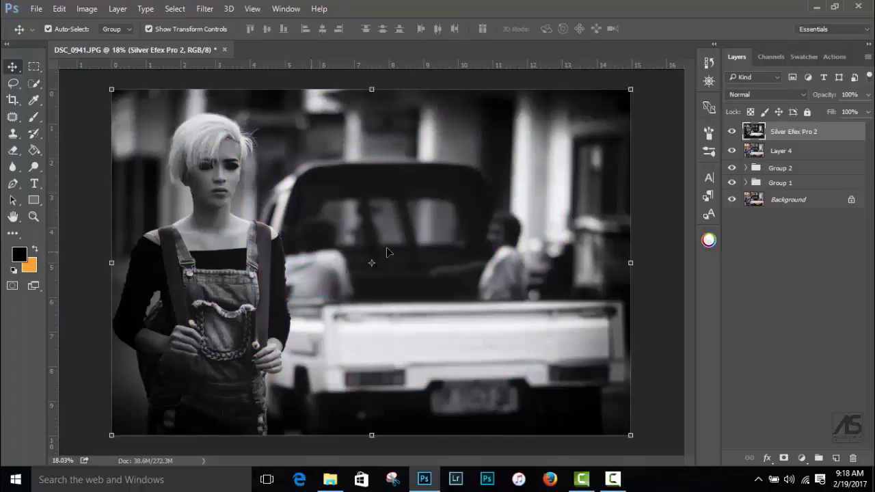
# Step: Toggle the Silver Efex Pro 2 layer off and on to compare, then add Layer 5
pyautogui.click(732, 132)
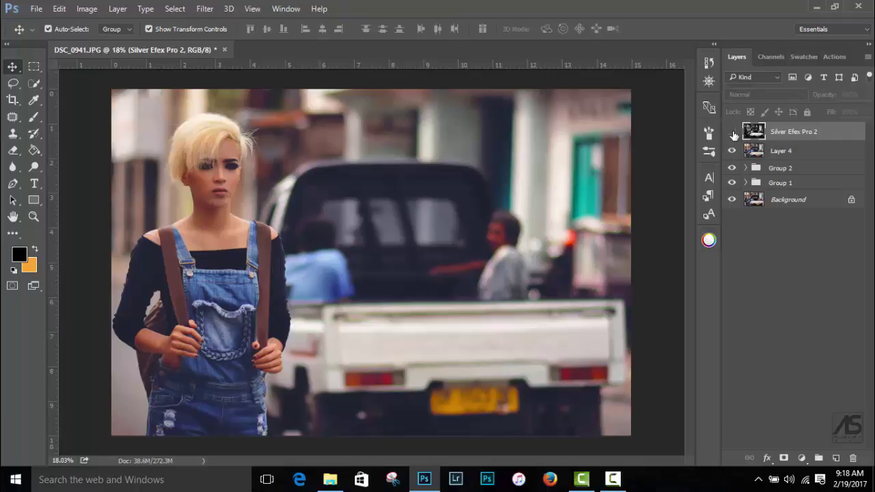
pyautogui.click(732, 132)
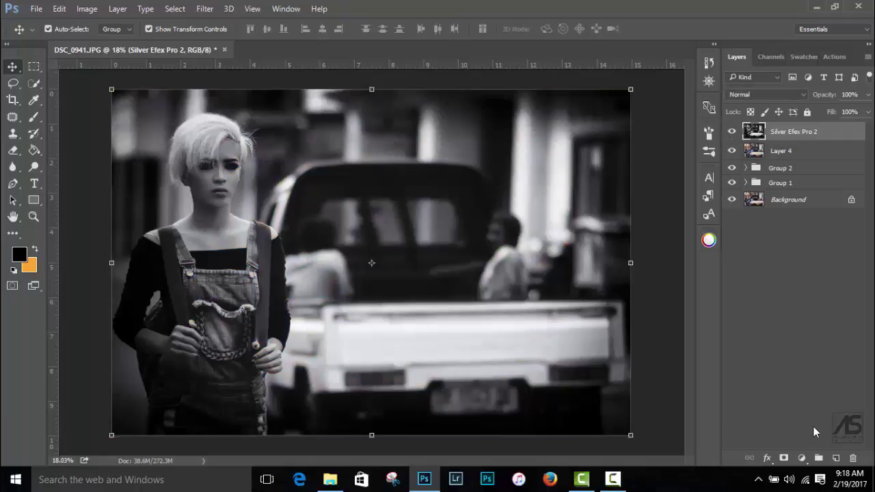
pyautogui.click(835, 458)
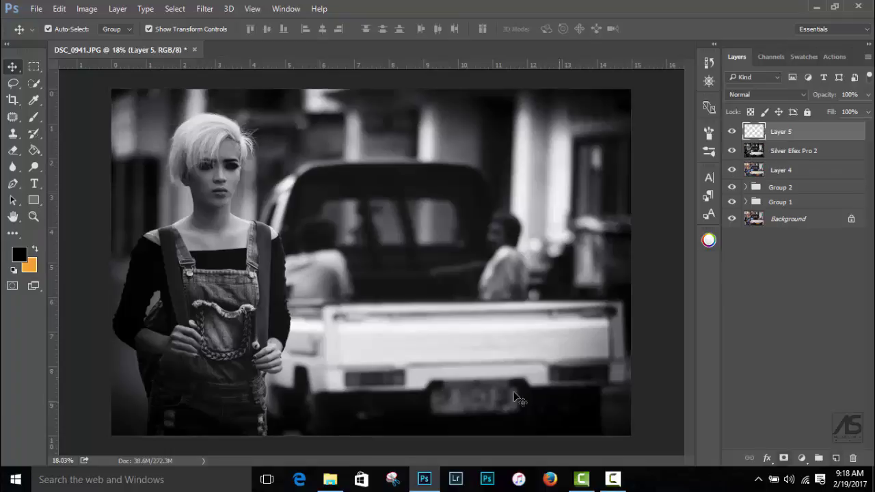
# Step: Fill Layer 5 with black, then clear a wide middle band to leave top and bottom bars
pyautogui.hotkey('ctrl', '-')
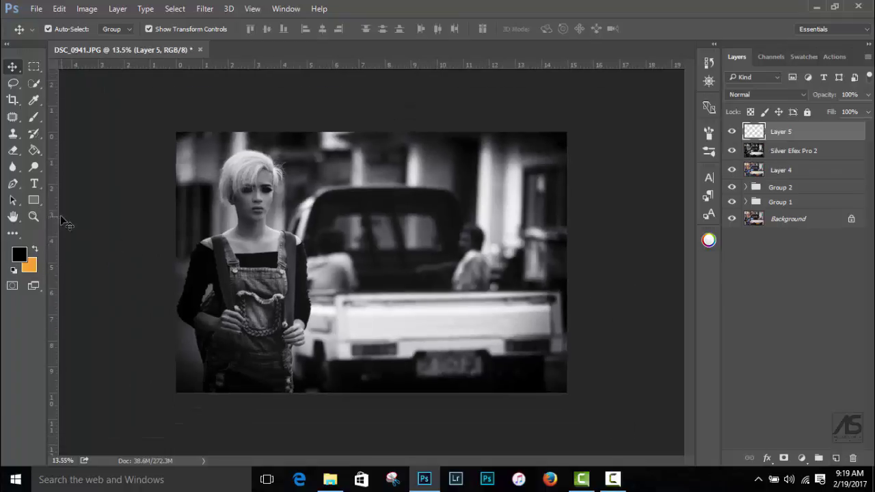
pyautogui.click(33, 152)
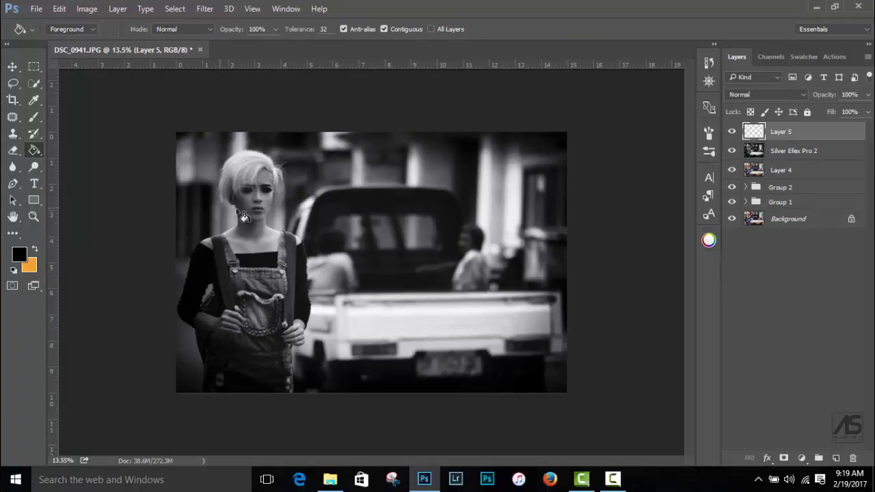
pyautogui.click(394, 234)
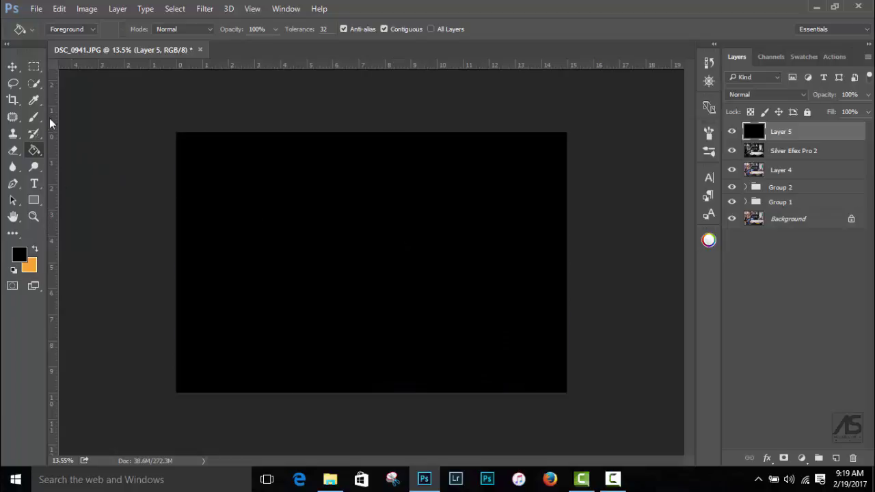
pyautogui.click(34, 66)
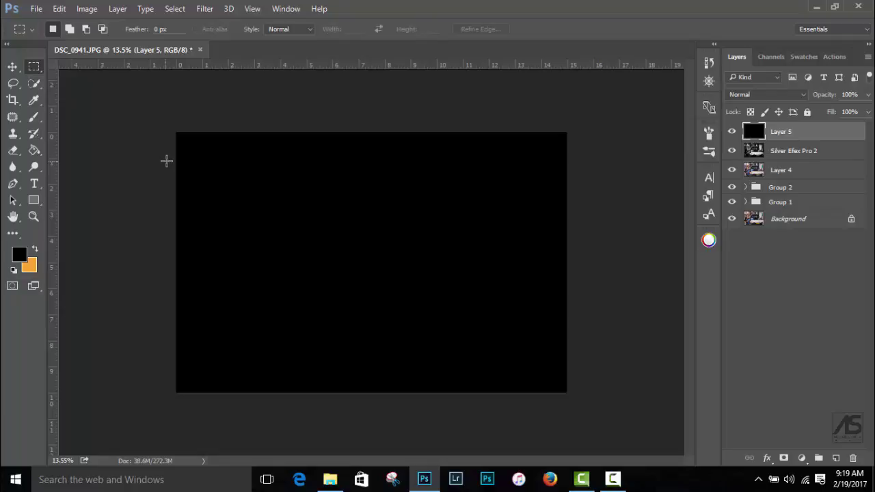
pyautogui.moveTo(171, 158); pyautogui.dragTo(568, 372)
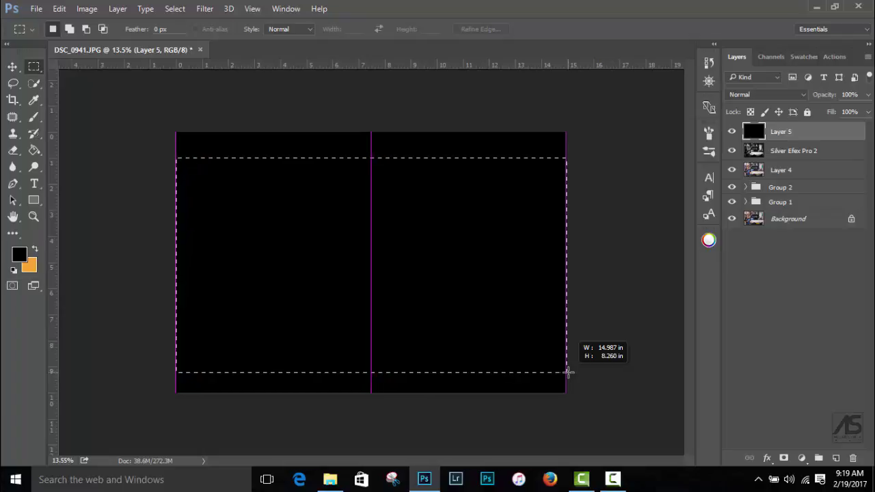
pyautogui.moveTo(567, 373); pyautogui.dragTo(567, 373)
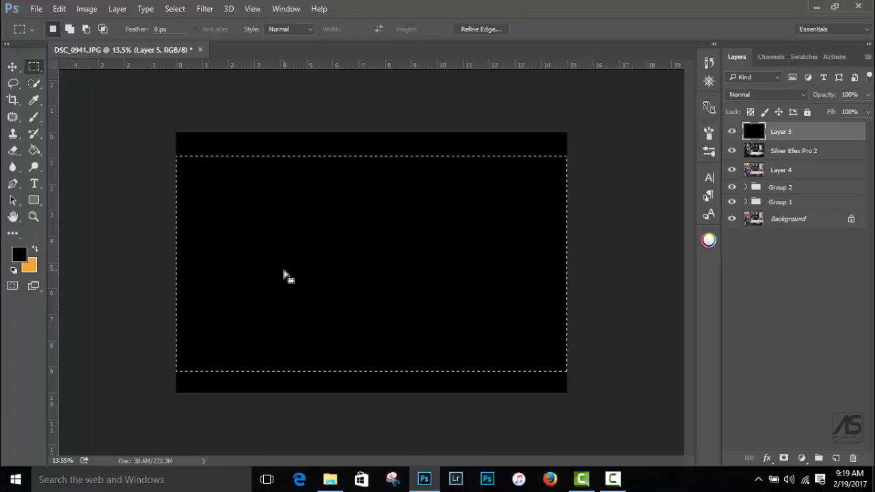
pyautogui.press('Delete')
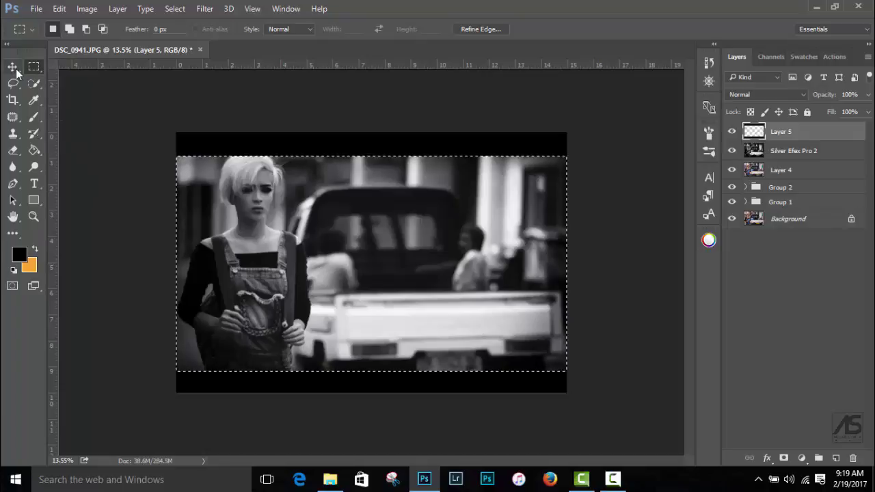
pyautogui.hotkey('ctrl', 'd')
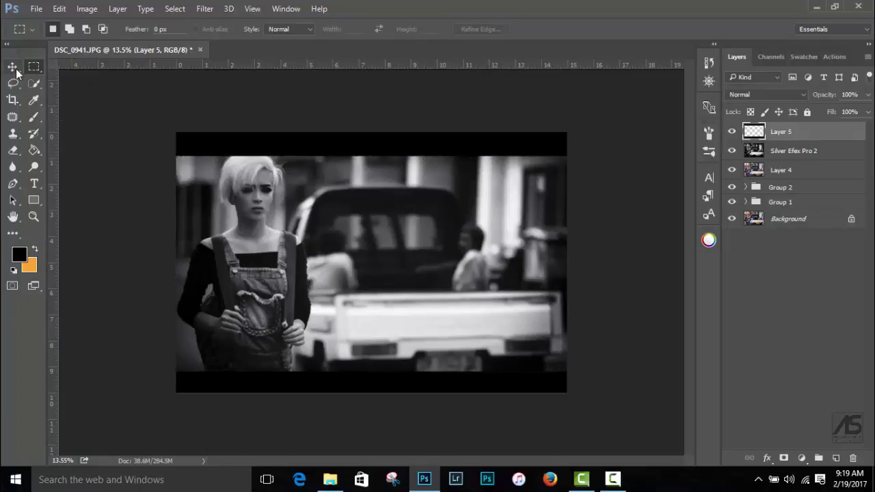
# Step: Create Group 3 and move Layer 5 through Group 1 into it
pyautogui.click(15, 68)
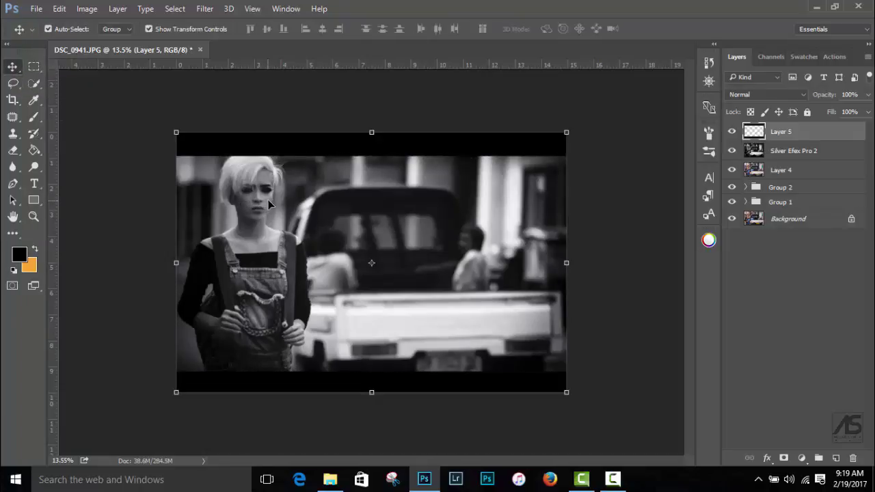
pyautogui.click(148, 29)
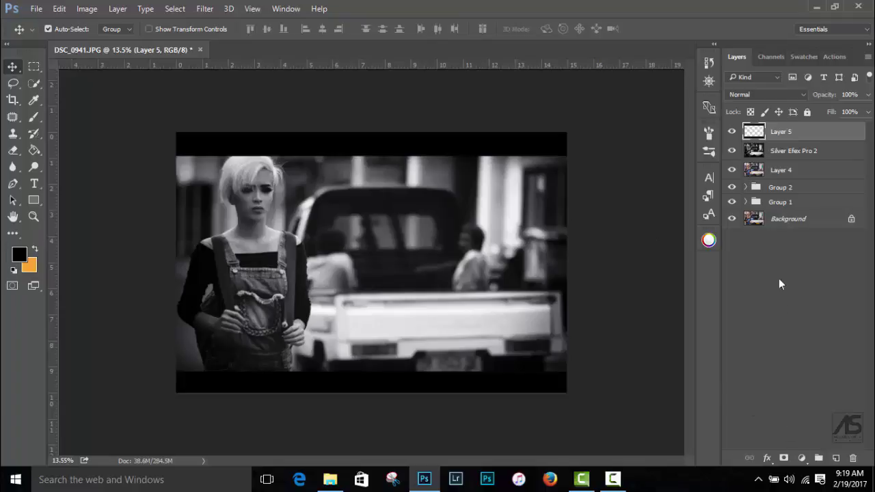
pyautogui.click(819, 458)
pyautogui.click(784, 149)
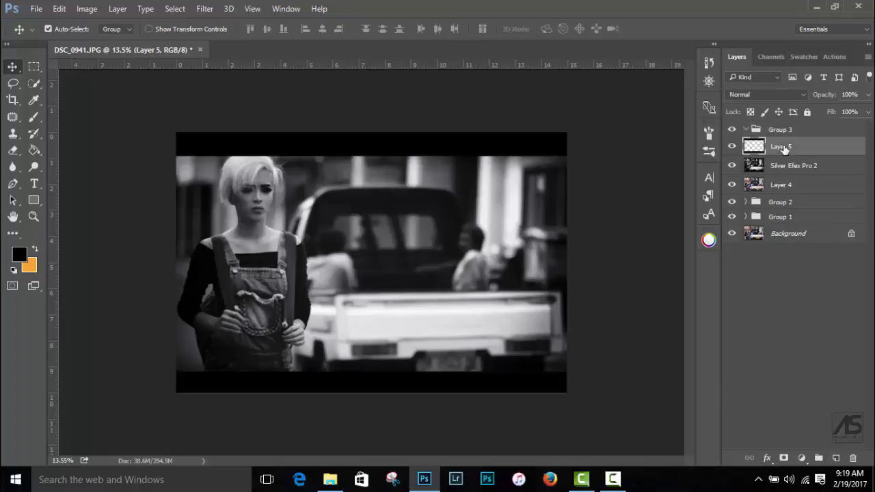
pyautogui.keyDown('shift'); pyautogui.click(780, 218); pyautogui.keyUp('shift')
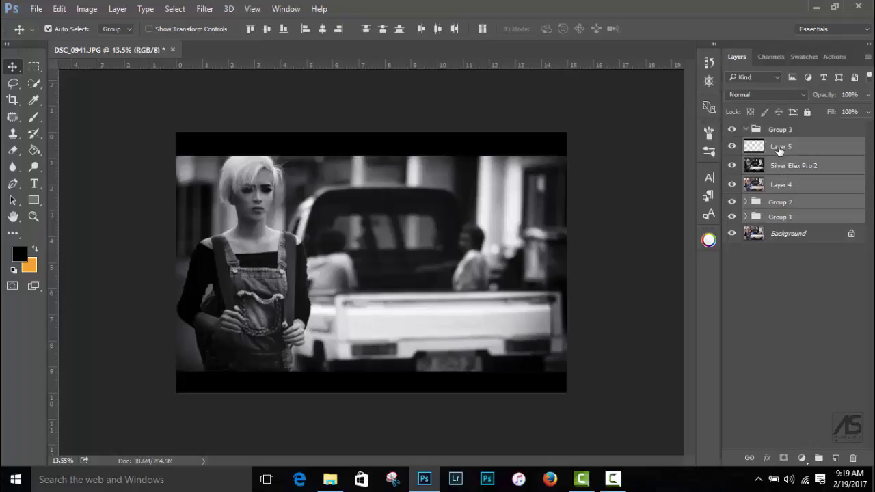
pyautogui.moveTo(779, 151); pyautogui.dragTo(780, 132)
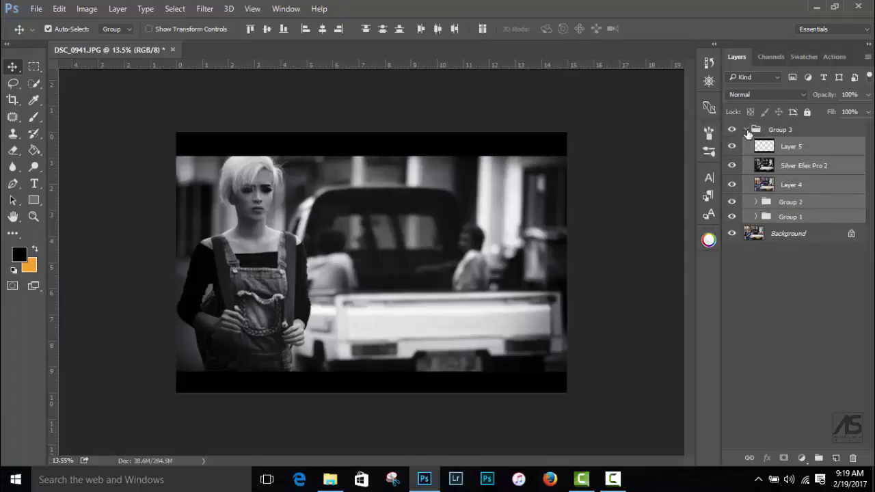
# Step: Collapse Group 3 and toggle its visibility off and on to compare
pyautogui.click(747, 130)
pyautogui.click(732, 130)
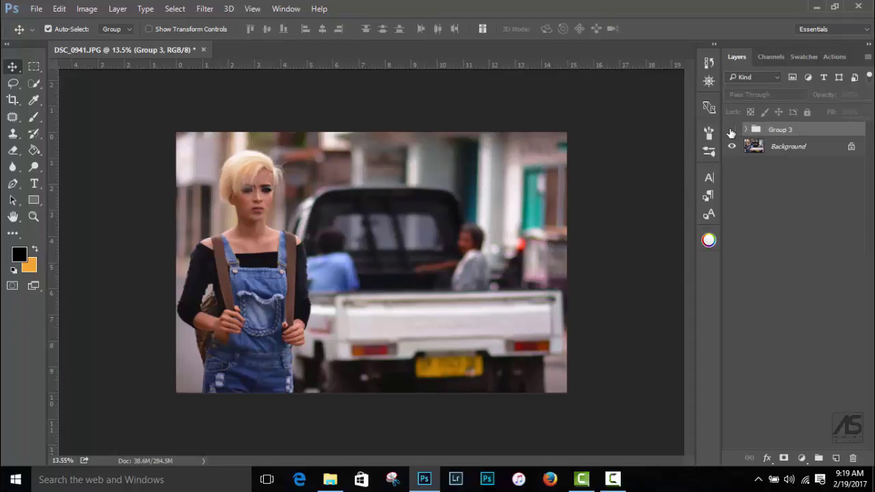
pyautogui.click(731, 130)
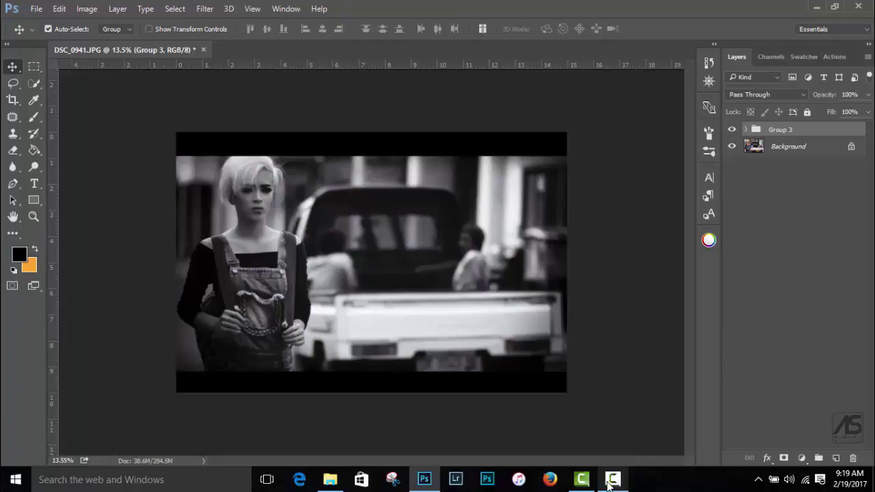
# Step: Stop the screen recorder so it creates the video file
pyautogui.click(608, 481)
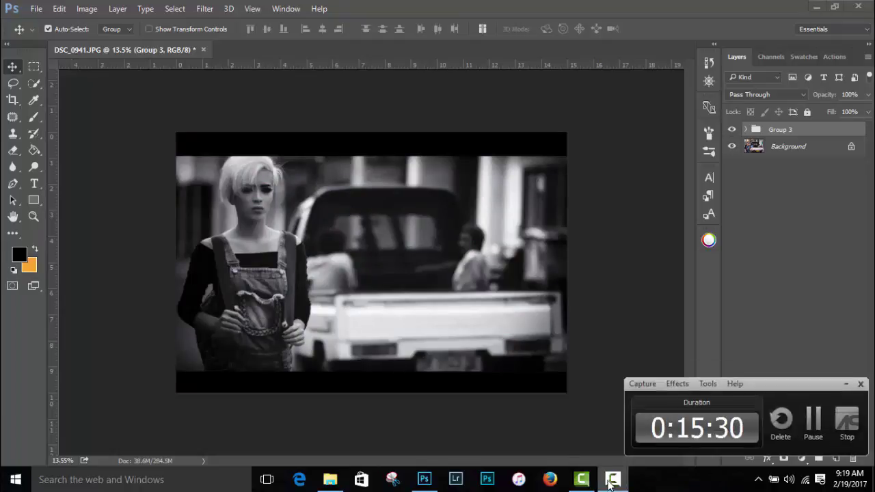
pyautogui.click(841, 425)
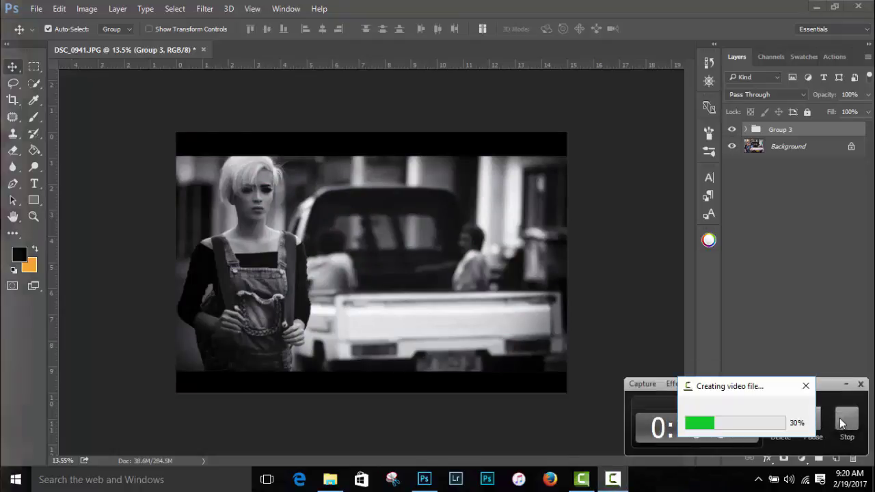